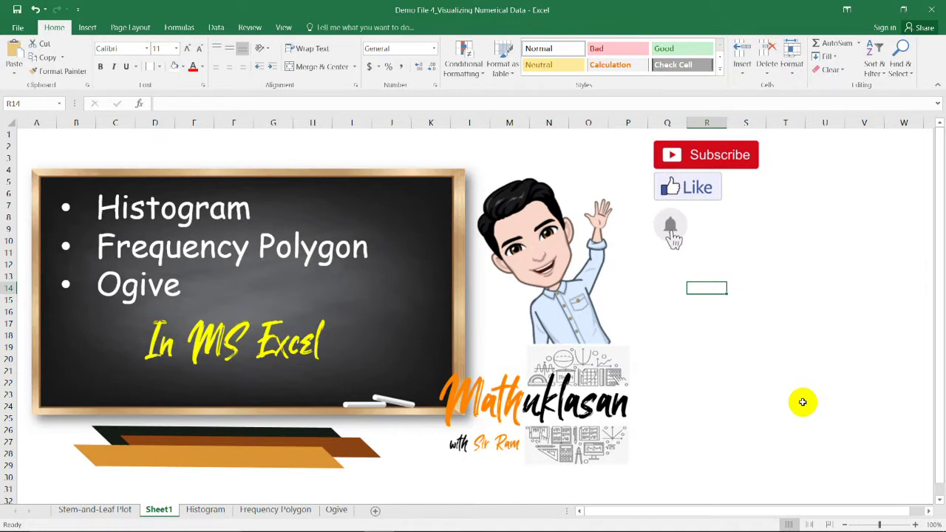
# - Open the Histogram sheet and review the age frequency table in C8:G17
pyautogui.click(210, 509)
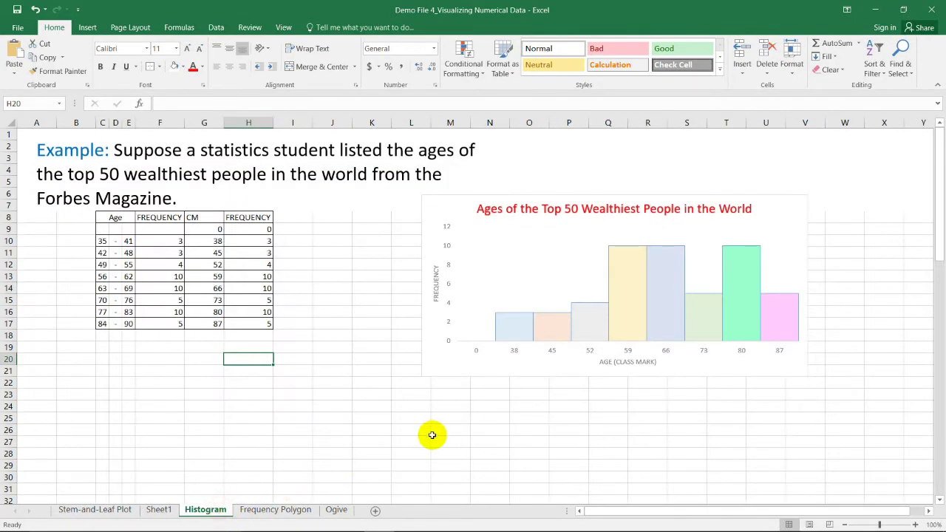
pyautogui.moveTo(117, 219); pyautogui.dragTo(256, 326)
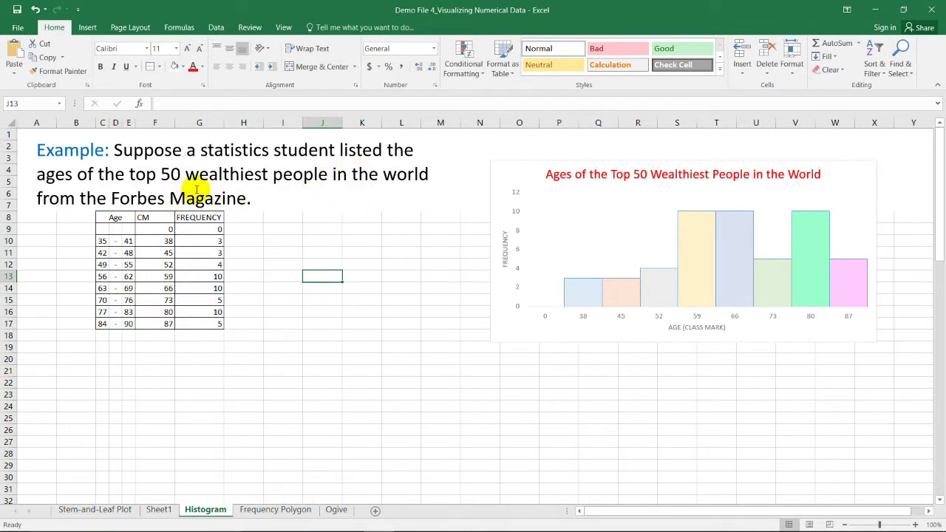
pyautogui.click(278, 241)
pyautogui.moveTo(110, 215); pyautogui.dragTo(205, 322)
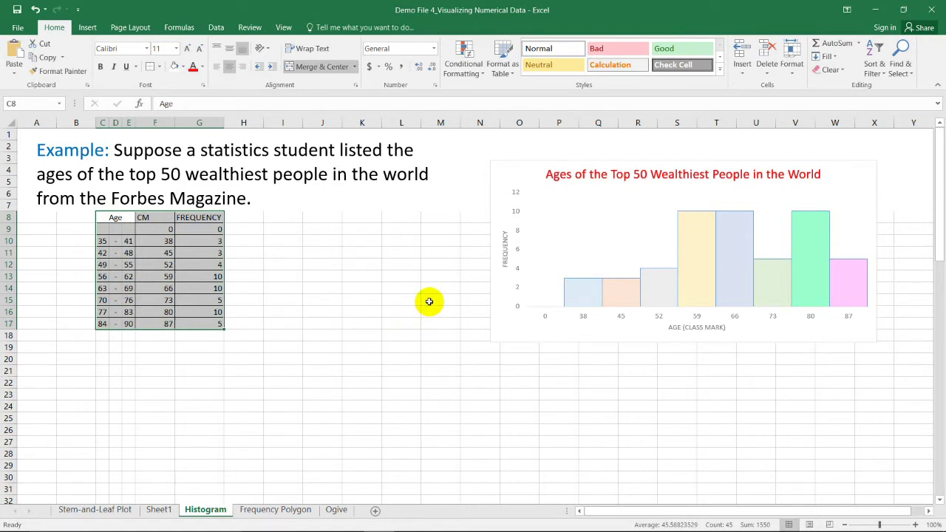
pyautogui.click(371, 266)
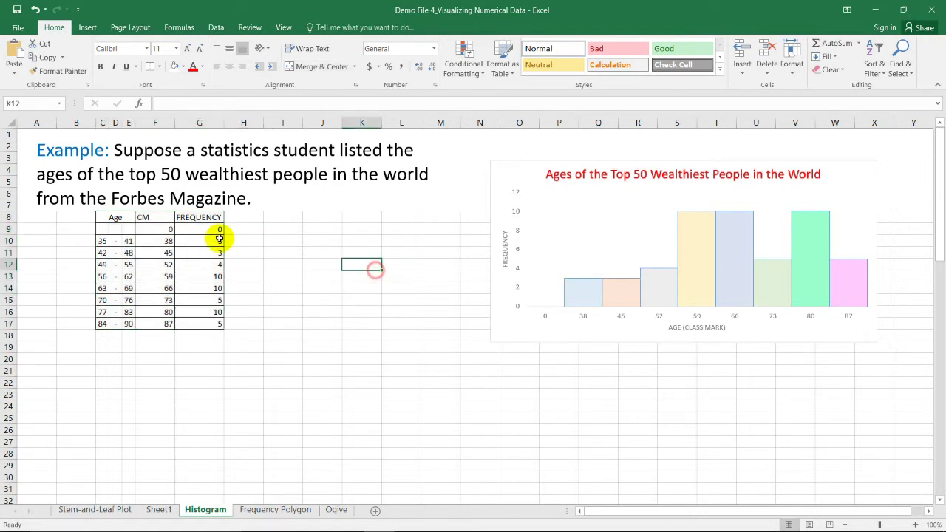
# - Compare the table's CM and FREQUENCY columns with the horizontal and vertical axes of the finished histogram
pyautogui.click(153, 219)
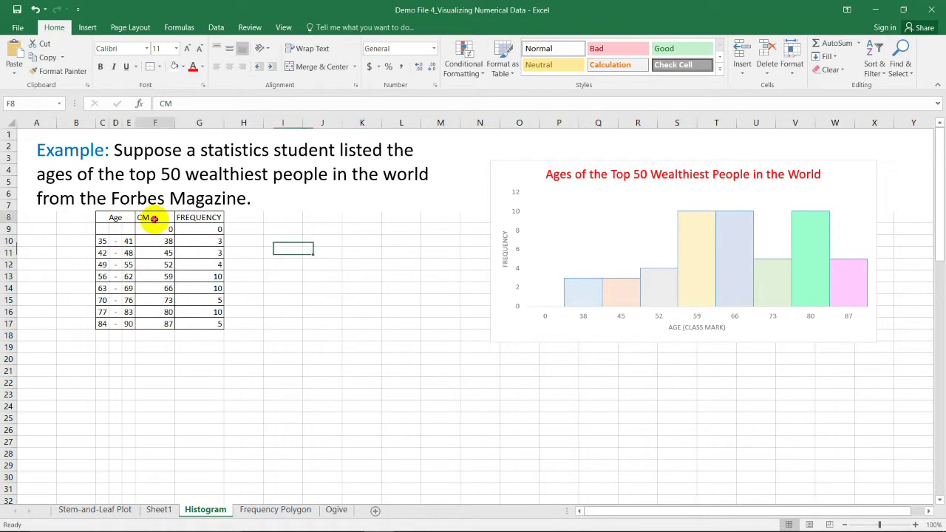
pyautogui.click(208, 217)
pyautogui.click(322, 311)
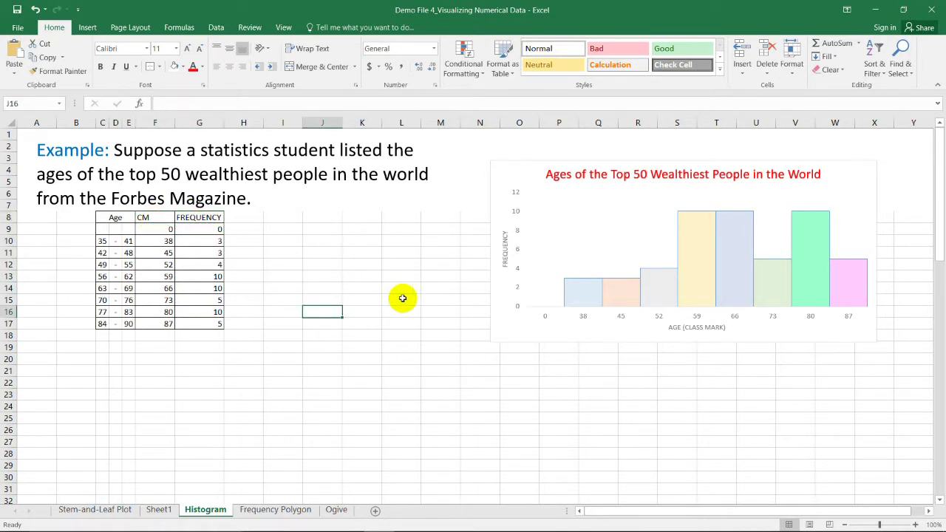
pyautogui.moveTo(148, 217); pyautogui.dragTo(155, 325)
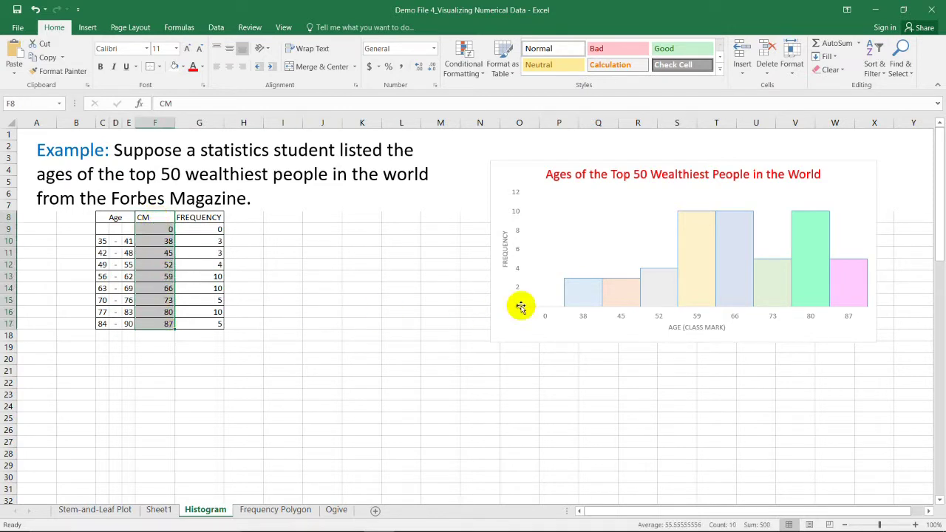
pyautogui.click(571, 318)
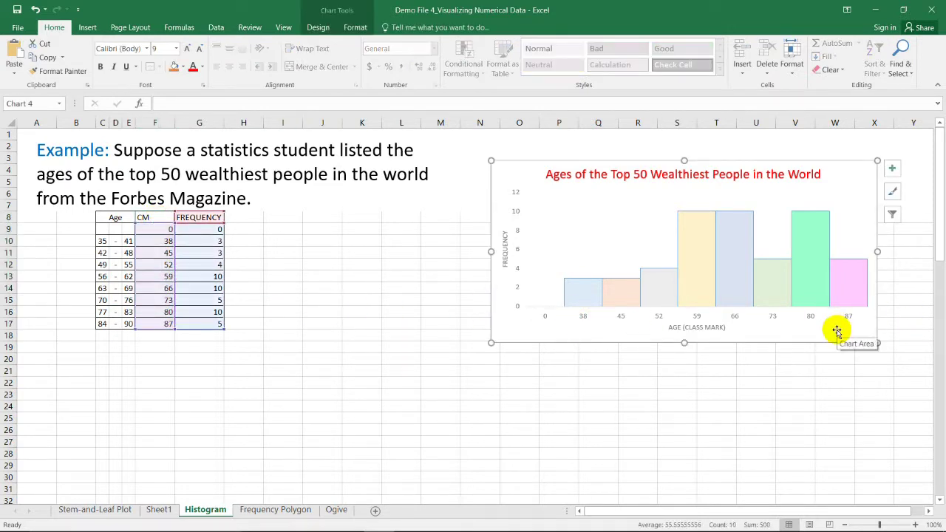
pyautogui.click(202, 231)
pyautogui.moveTo(202, 242); pyautogui.dragTo(197, 326)
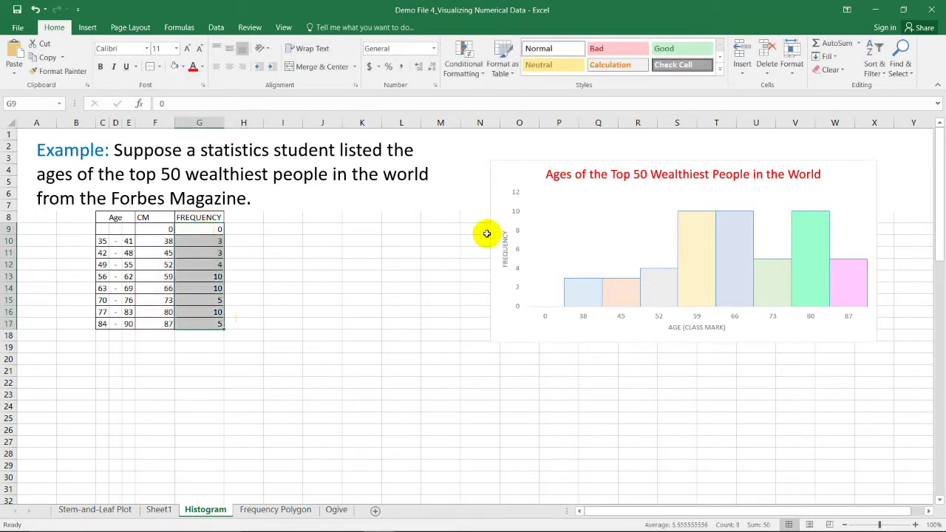
pyautogui.click(335, 289)
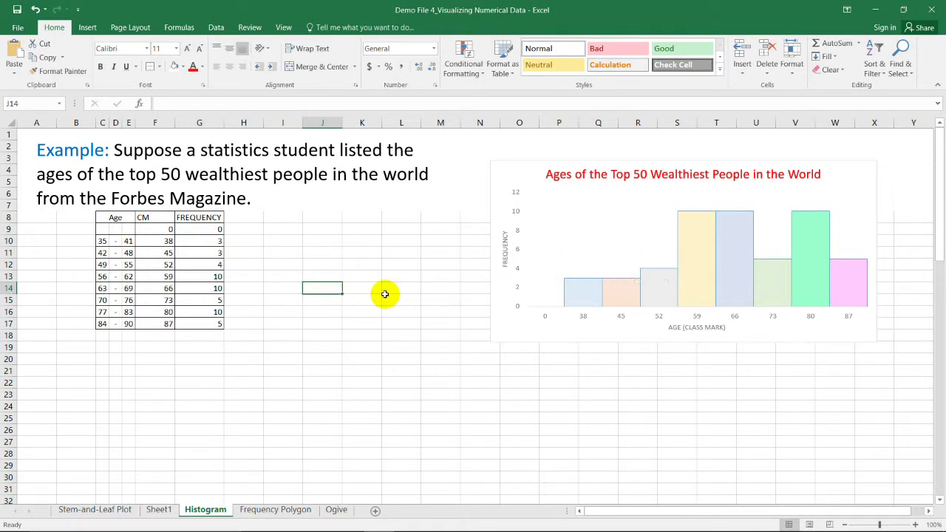
# - Examine the zero row of the CM and FREQUENCY columns and how it spaces the histogram's first bar from the vertical axis
pyautogui.click(149, 217)
pyautogui.moveTo(149, 218); pyautogui.dragTo(202, 324)
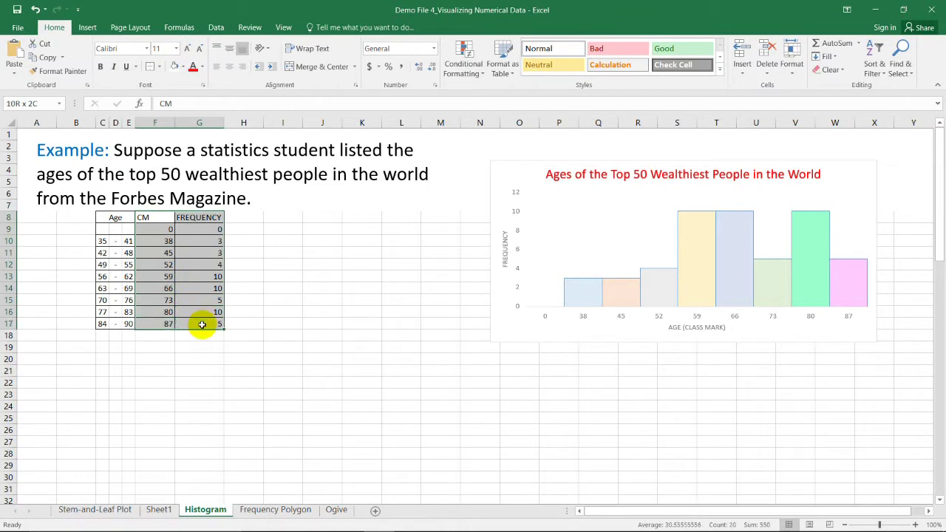
pyautogui.click(164, 229)
pyautogui.click(205, 226)
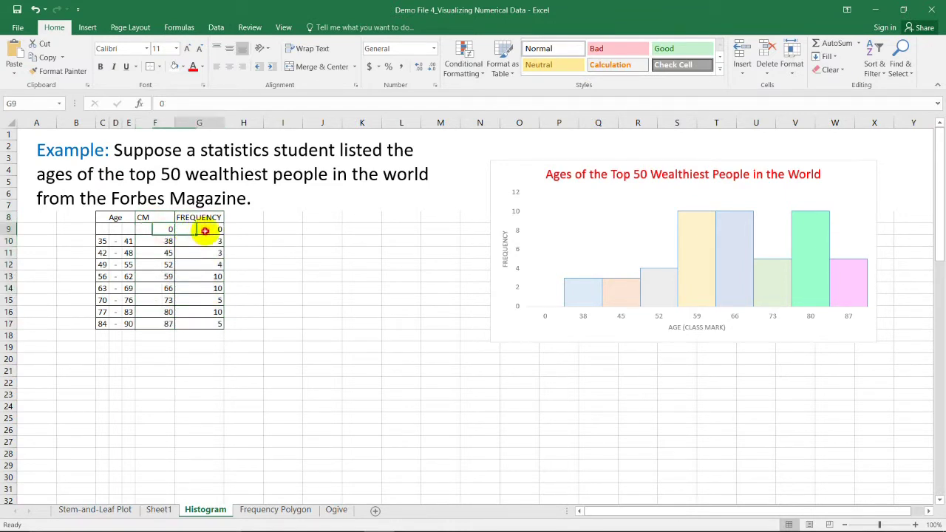
pyautogui.click(359, 266)
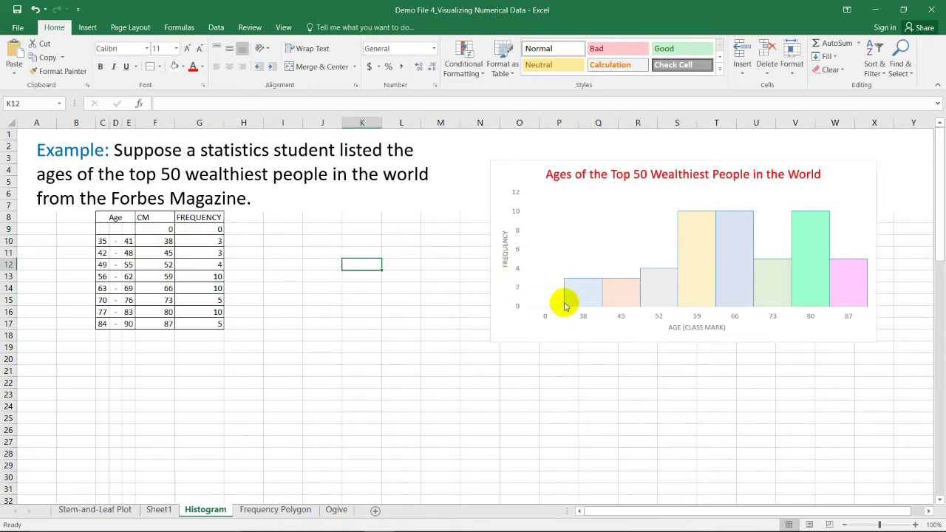
pyautogui.moveTo(565, 307)
pyautogui.press('Left')
pyautogui.press('Left')
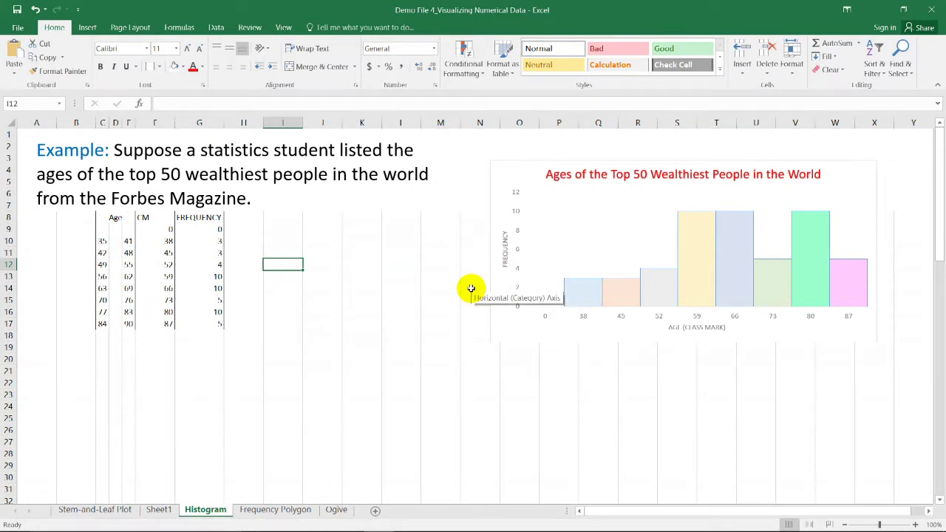
pyautogui.click(578, 283)
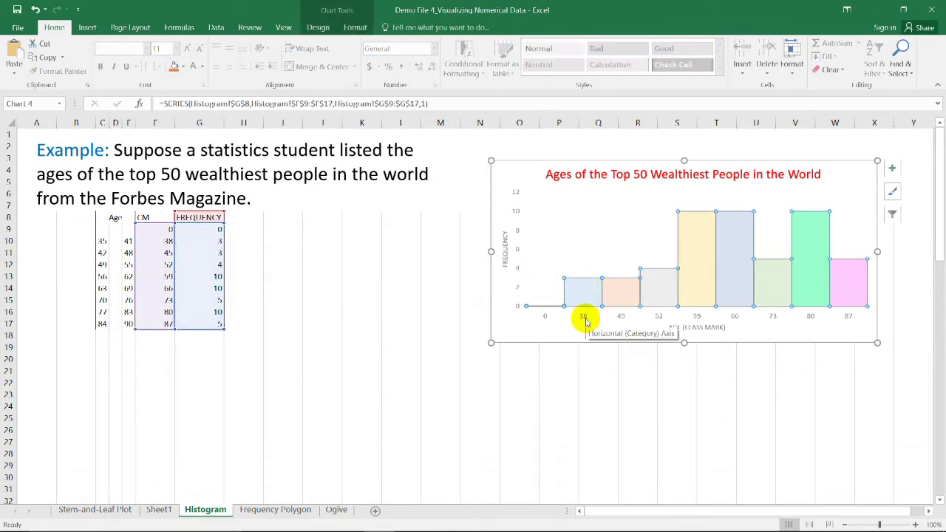
pyautogui.click(282, 276)
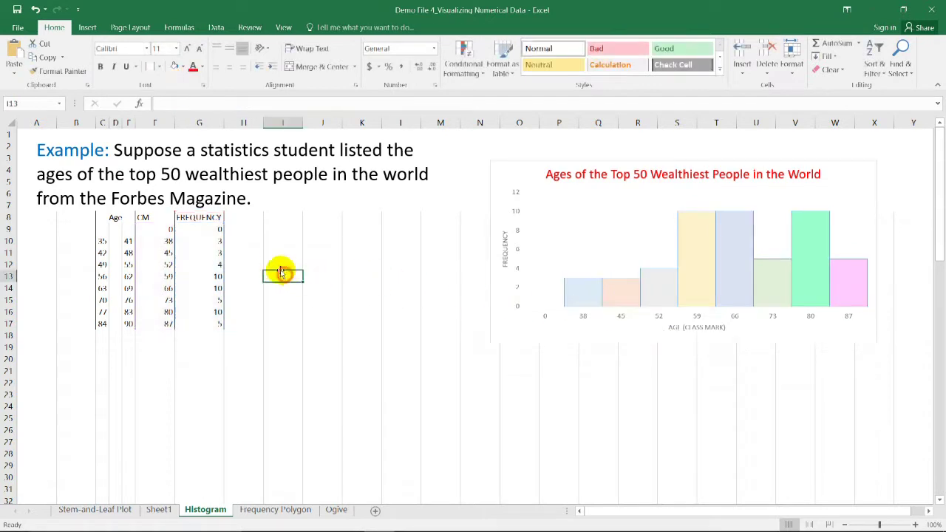
# - Try deleting the zero row 9 to check its effect on the histogram, and undo the deletion
pyautogui.click(6, 229)
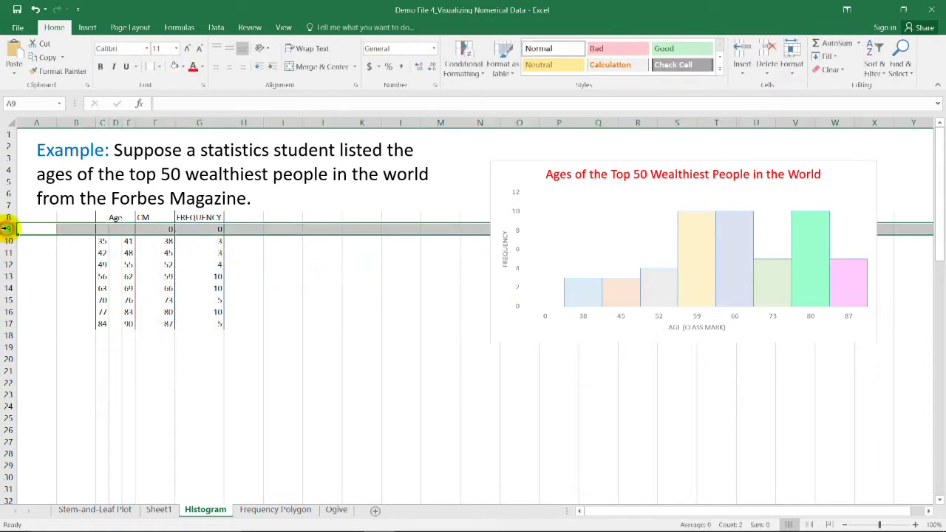
pyautogui.rightClick(6, 229)
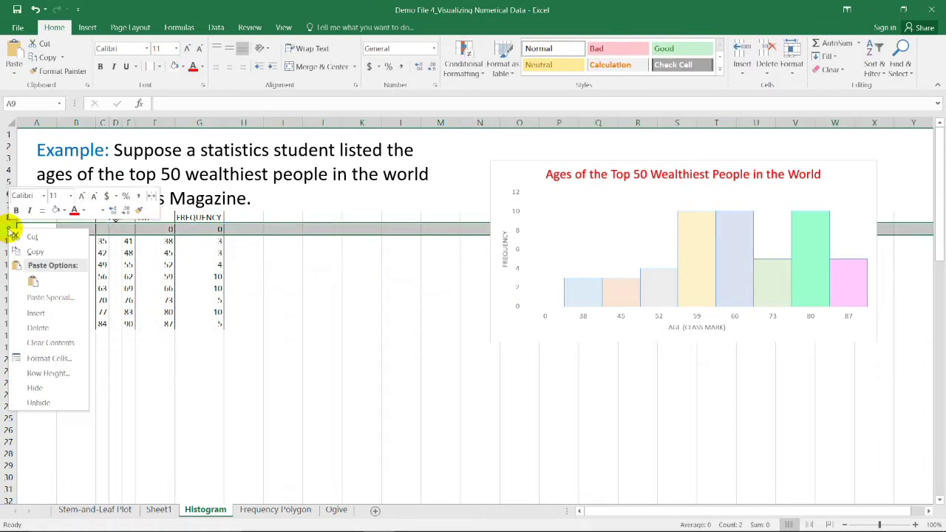
pyautogui.click(52, 331)
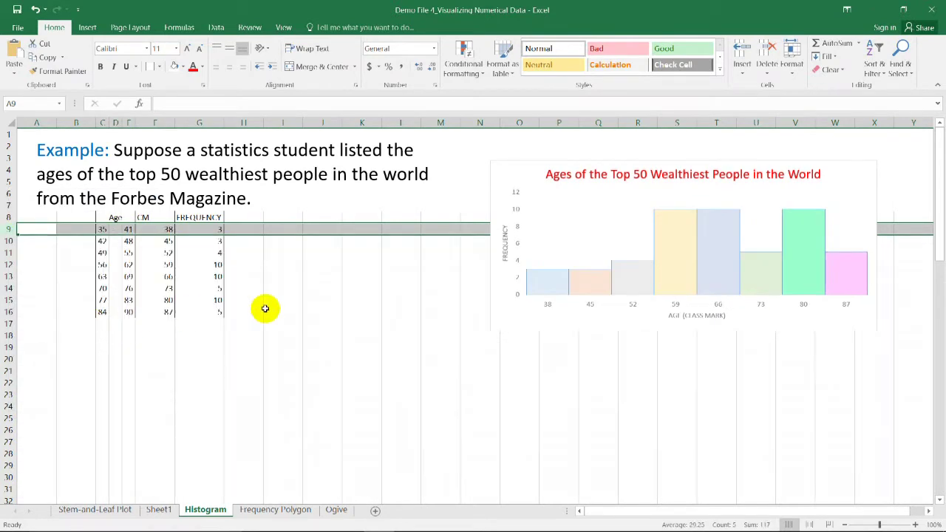
pyautogui.click(601, 346)
pyautogui.click(553, 284)
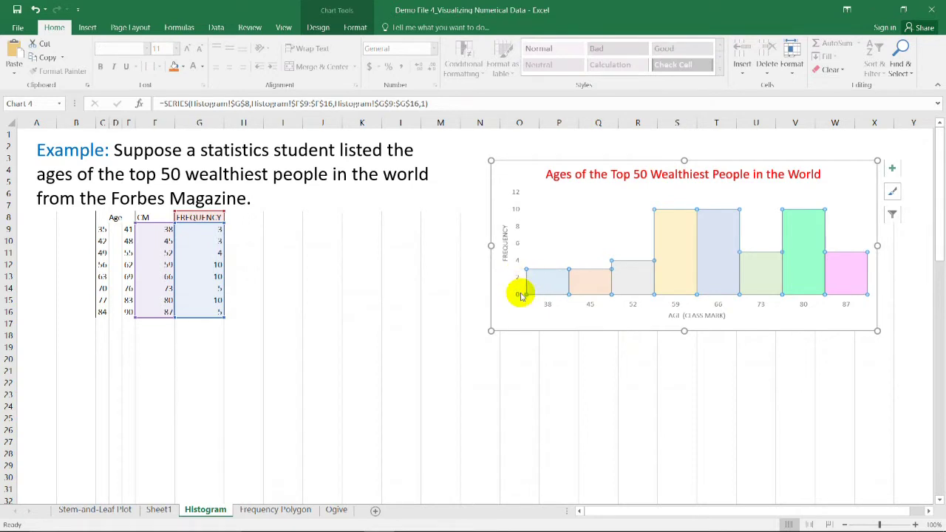
pyautogui.click(322, 253)
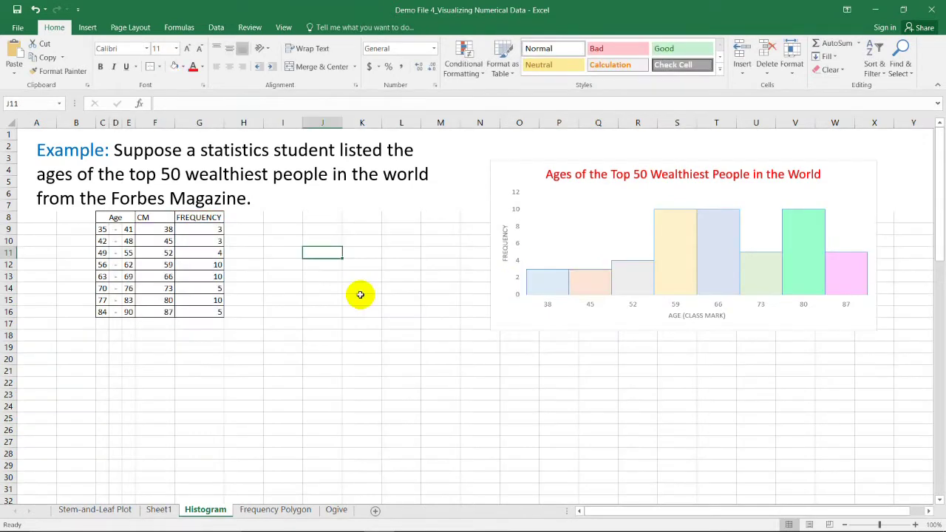
pyautogui.hotkey('ctrl', 'z')
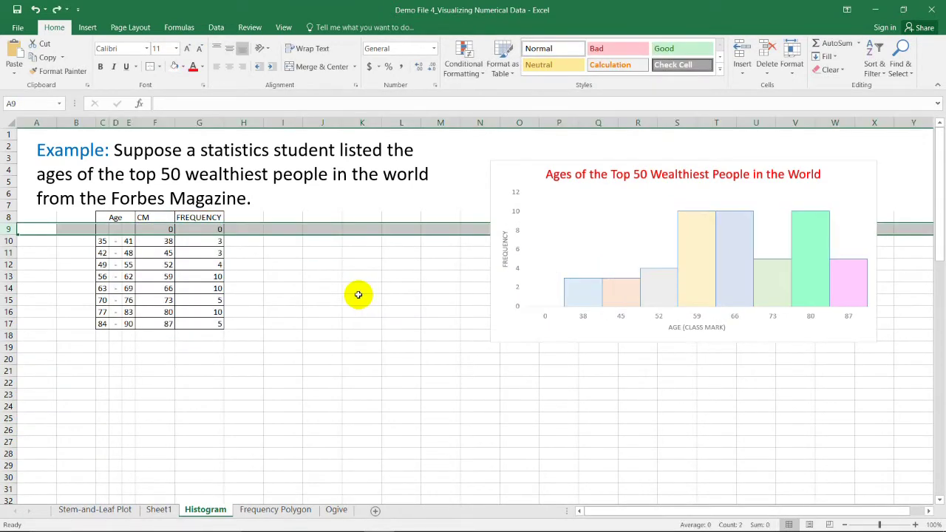
# - Select the CM and FREQUENCY data with headers, F8:G17, as the source for a new chart
pyautogui.click(199, 231)
pyautogui.moveTo(158, 215); pyautogui.dragTo(209, 324)
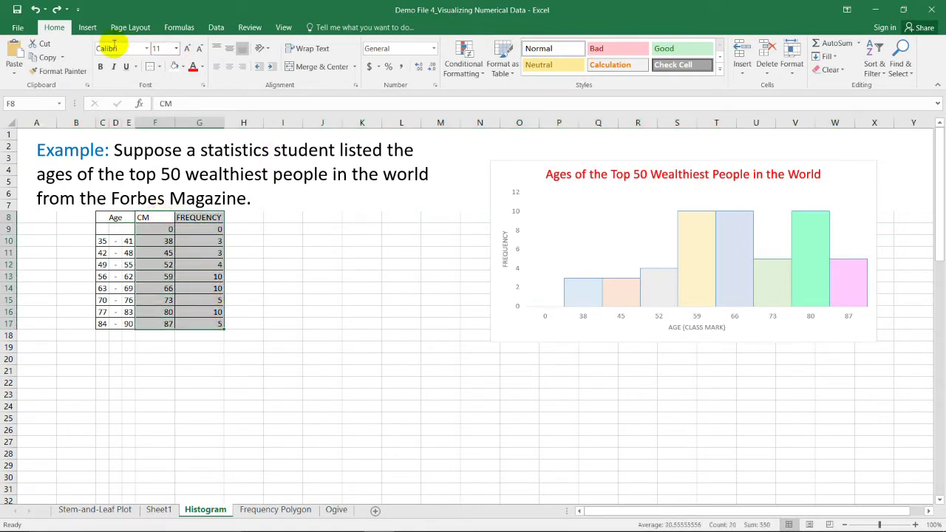
pyautogui.click(88, 29)
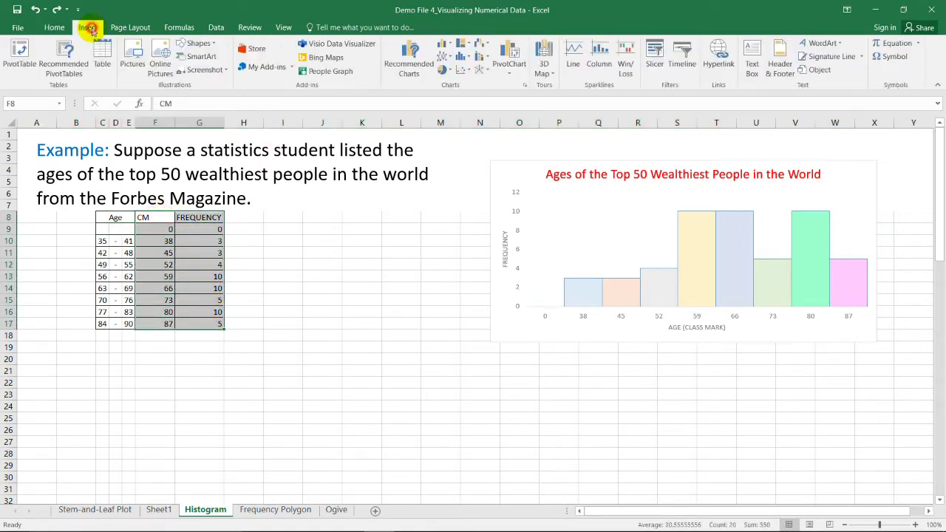
pyautogui.click(406, 68)
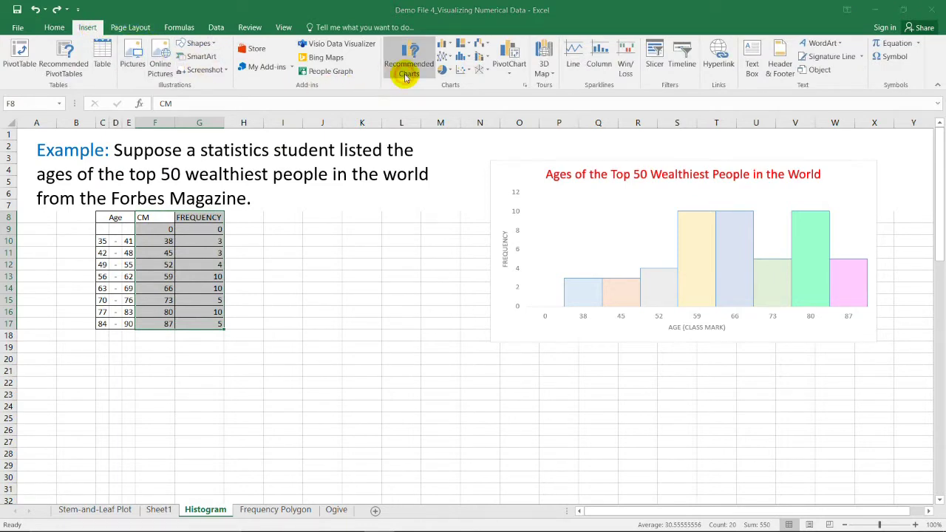
pyautogui.click(852, 457)
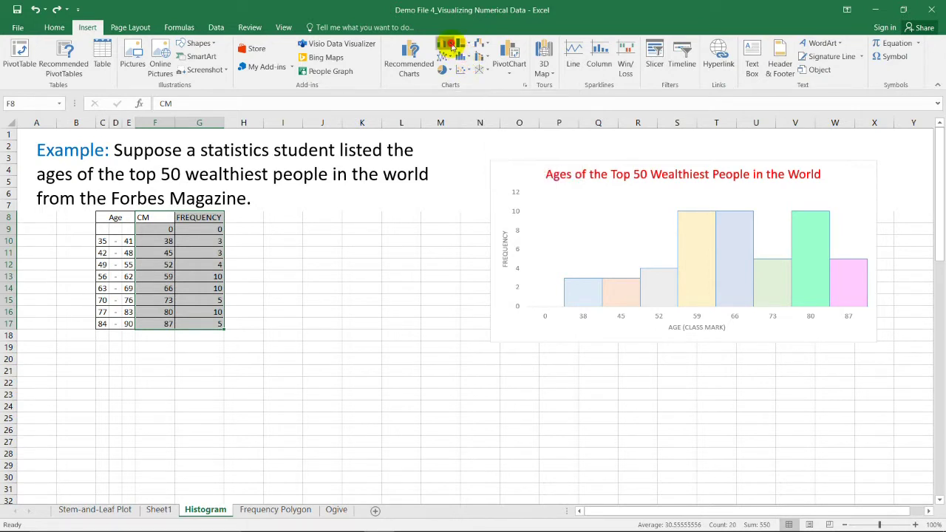
pyautogui.click(446, 43)
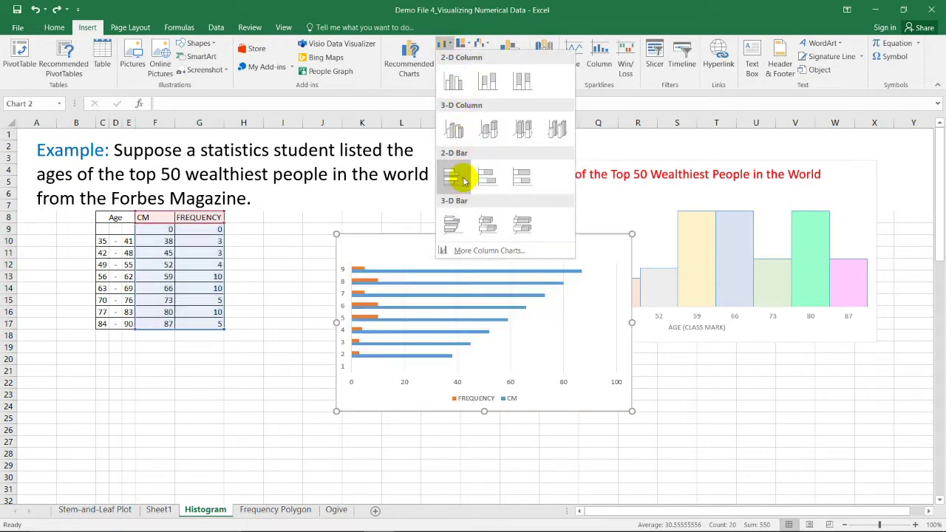
pyautogui.click(474, 28)
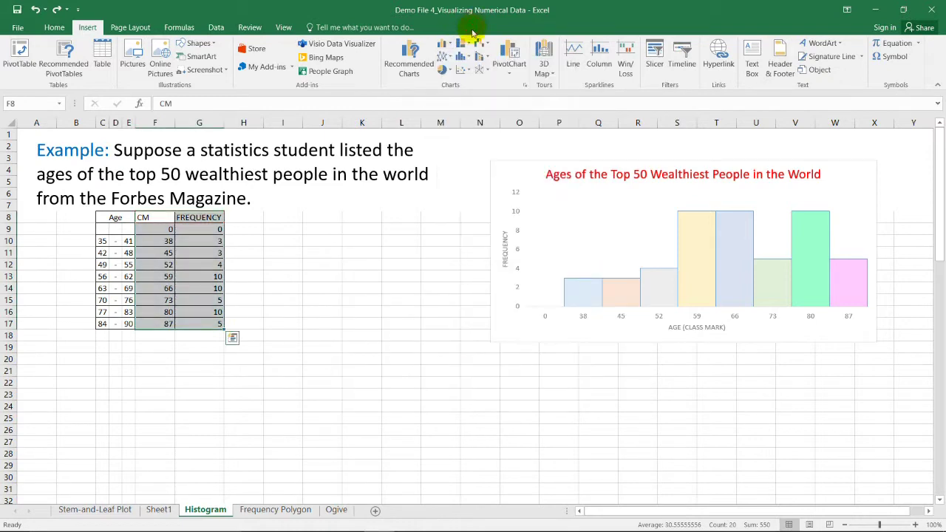
# - Insert the clustered column chart that plots FREQUENCY against the class marks, and move it closer to the data table
pyautogui.click(448, 43)
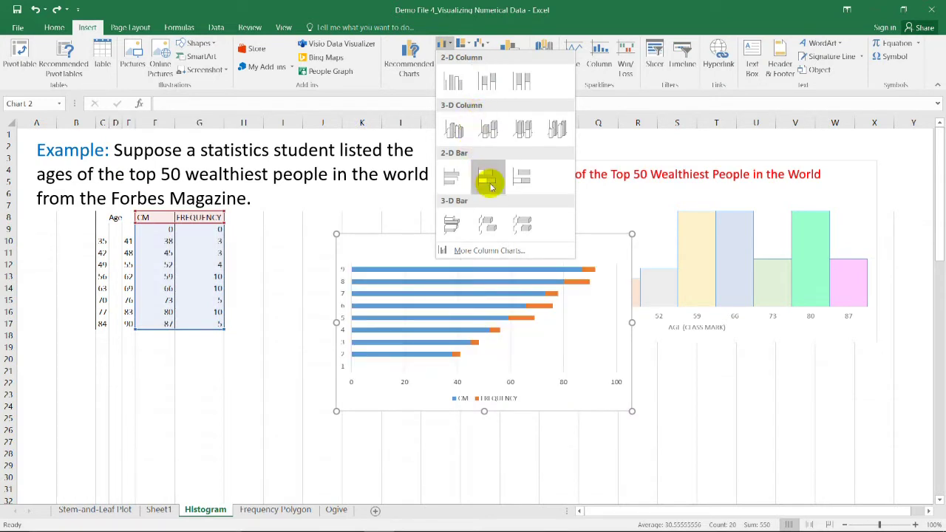
pyautogui.click(493, 254)
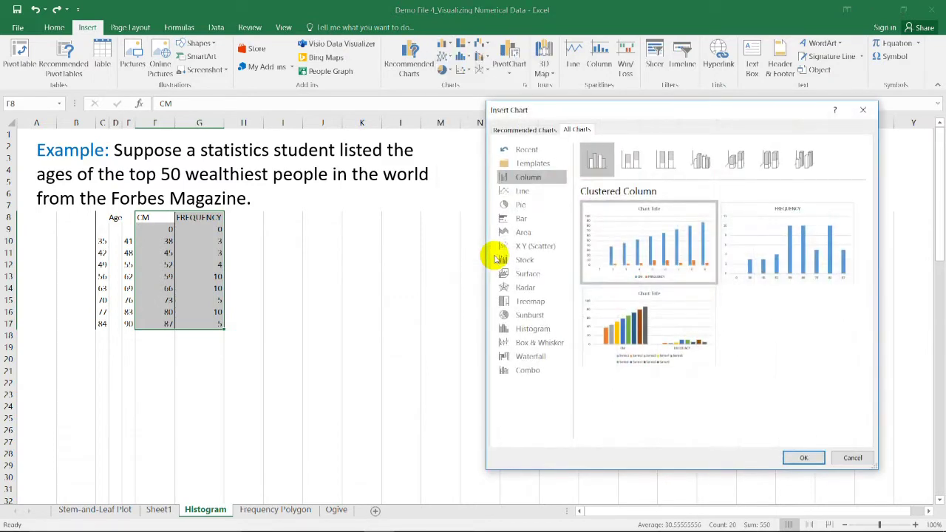
pyautogui.moveTo(804, 266)
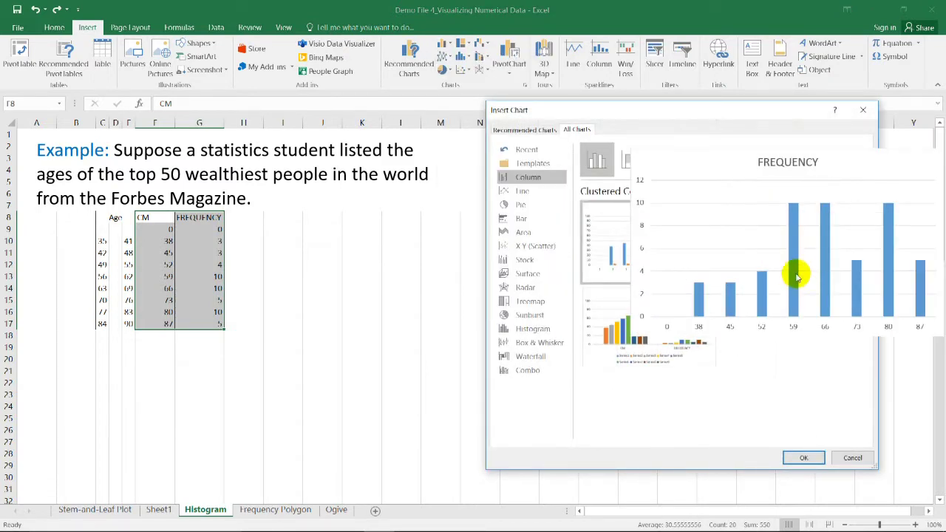
pyautogui.moveTo(695, 335)
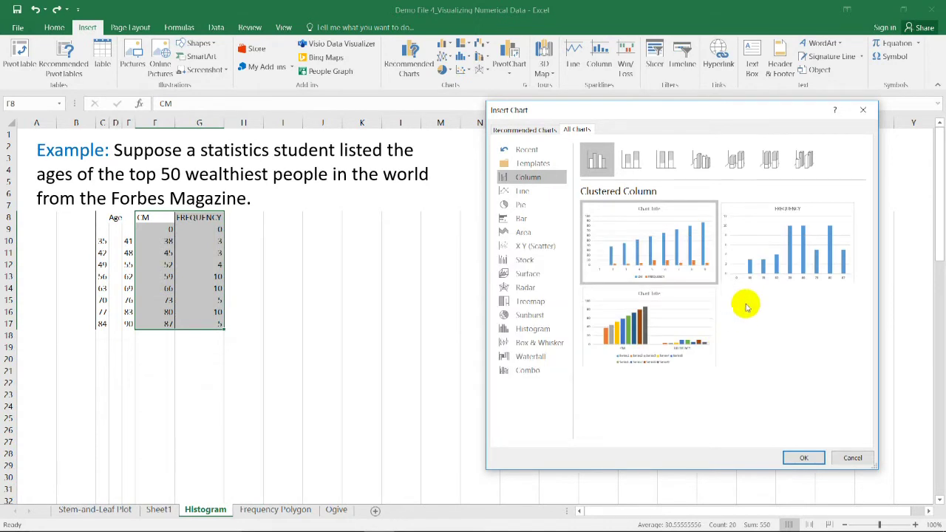
pyautogui.moveTo(769, 260)
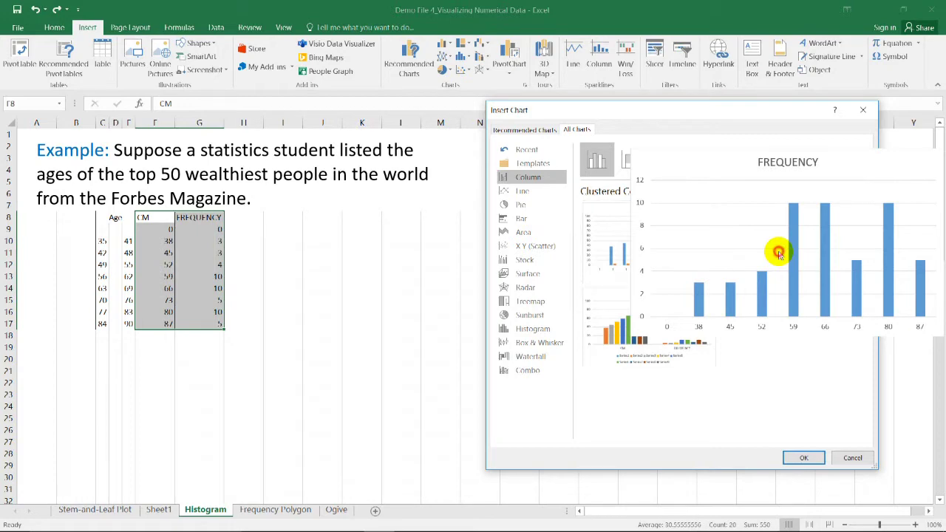
pyautogui.click(795, 458)
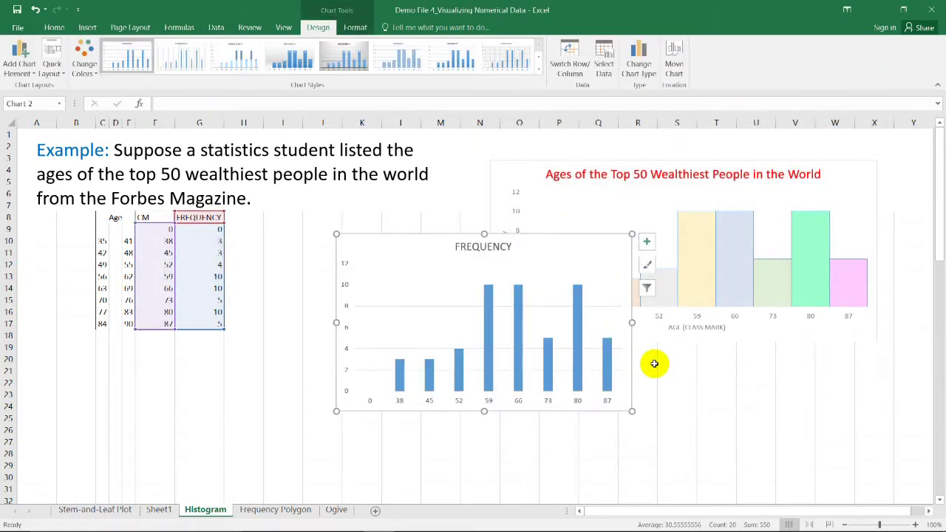
pyautogui.moveTo(513, 228); pyautogui.dragTo(457, 225)
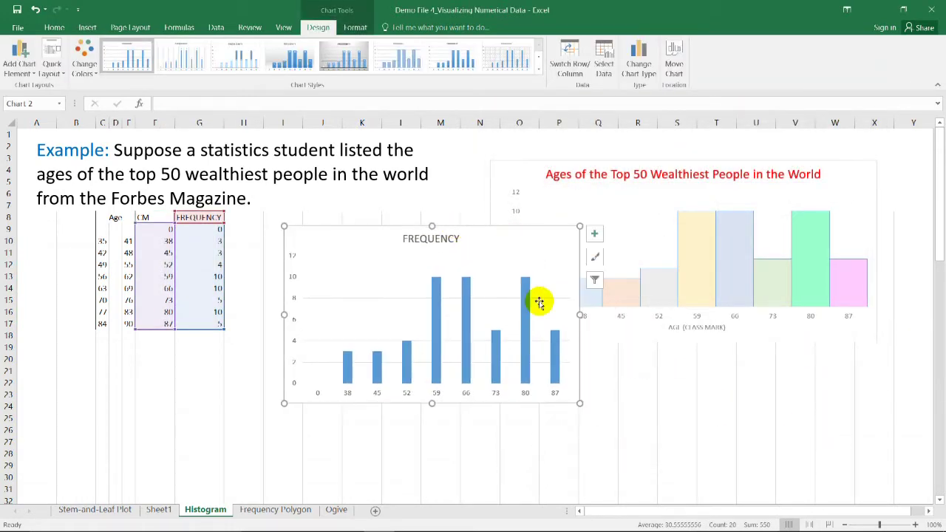
# - Widen the new FREQUENCY chart to about 6.4 inches and move it slightly down, closer to the data table
pyautogui.moveTo(580, 315); pyautogui.dragTo(660, 316)
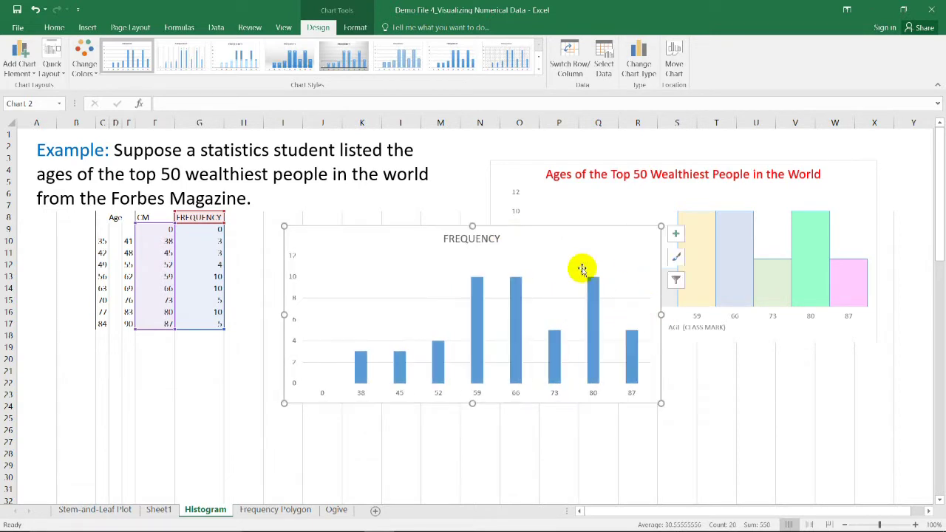
pyautogui.moveTo(524, 243); pyautogui.dragTo(497, 284)
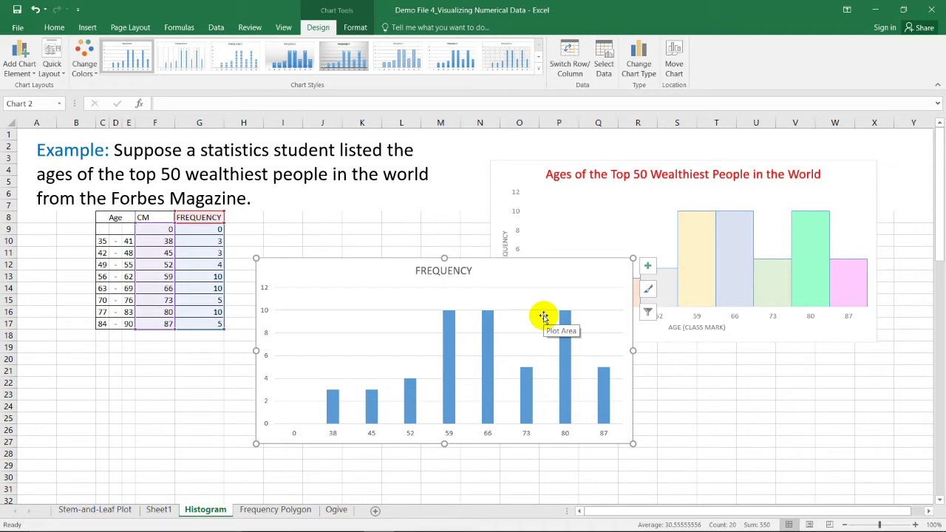
# - Set the gap width of the FREQUENCY series to 0% so the bars touch, and close the series formatting
pyautogui.click(451, 384)
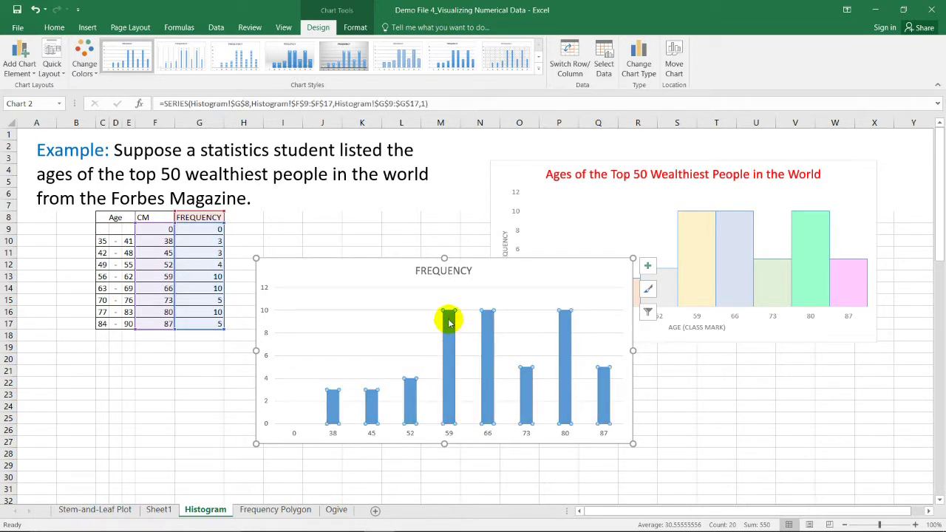
pyautogui.rightClick(451, 357)
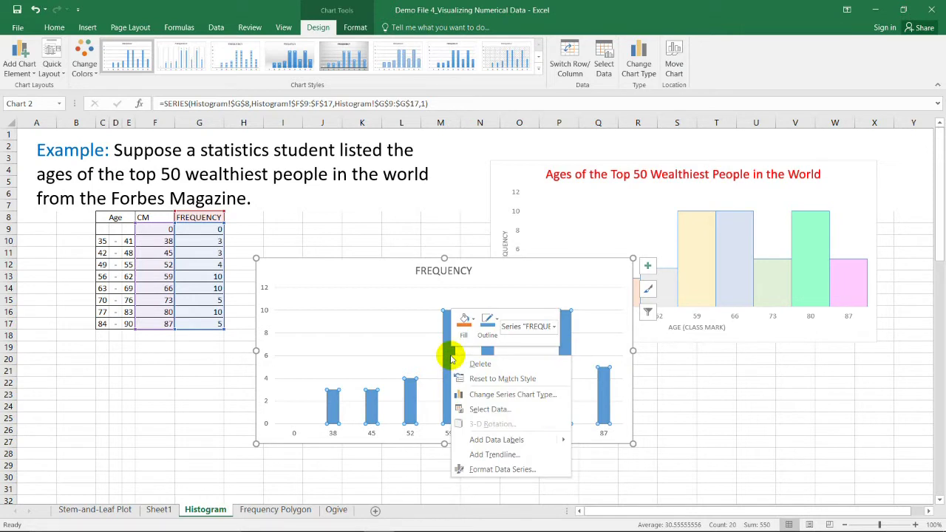
pyautogui.click(508, 470)
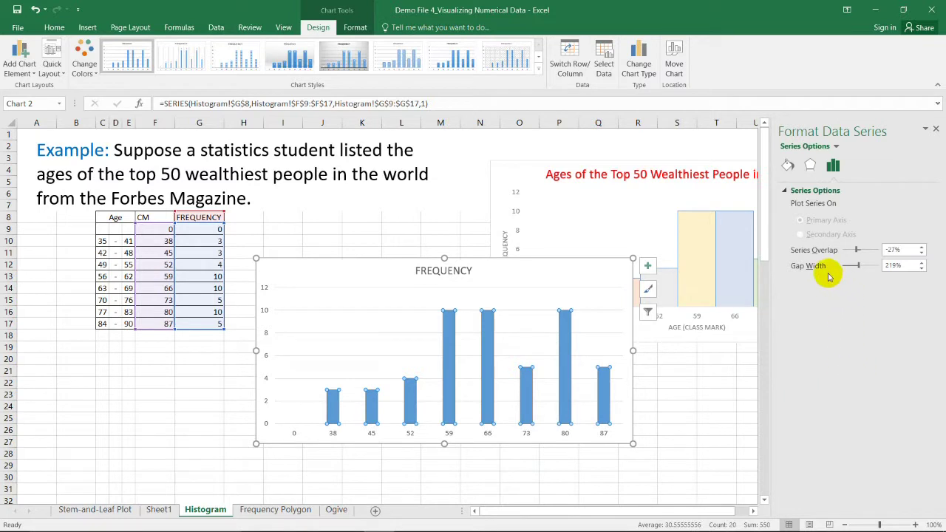
pyautogui.click(909, 265)
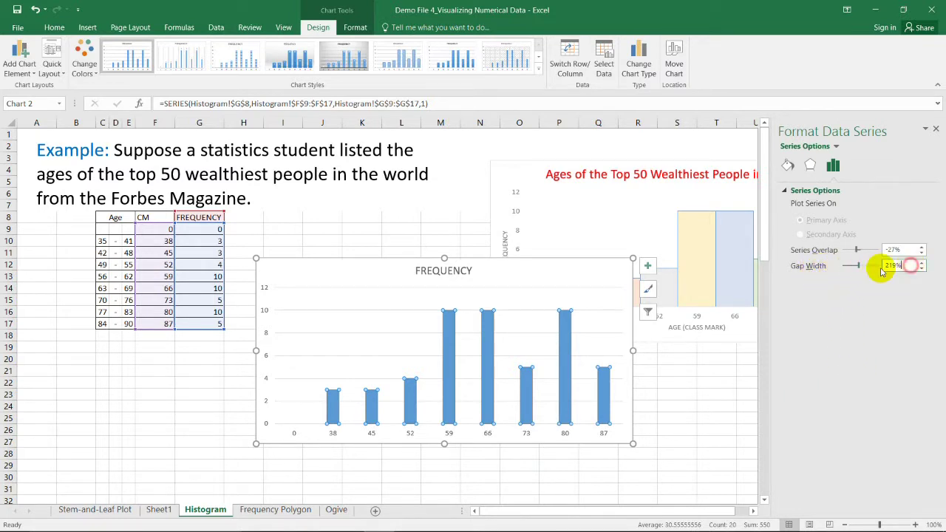
pyautogui.write('0')
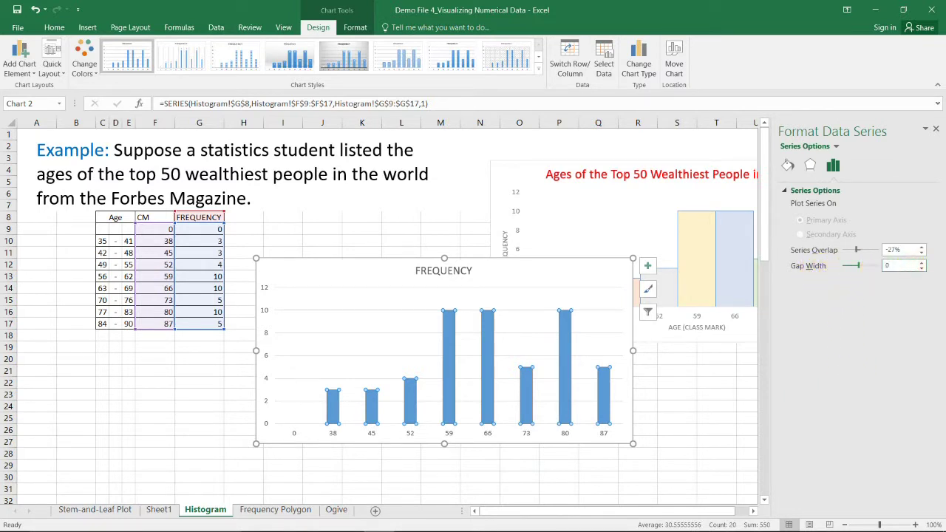
pyautogui.press('Return')
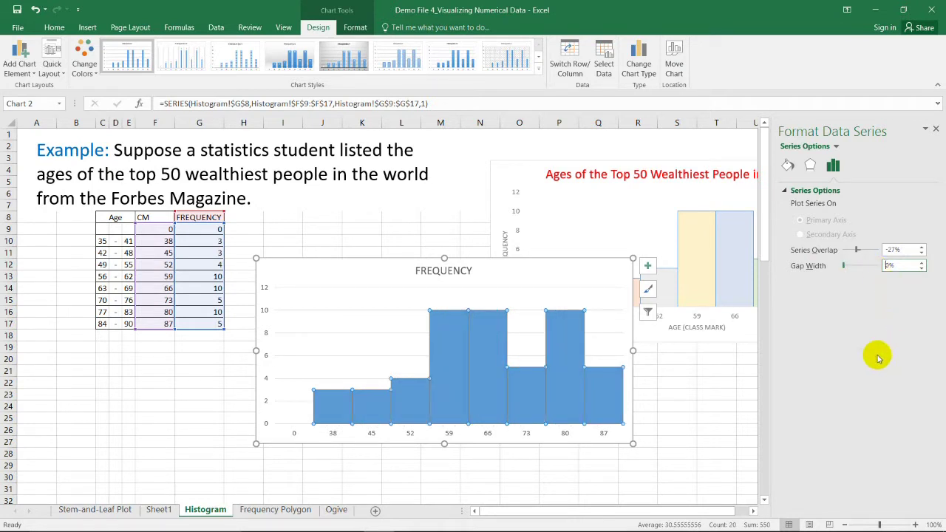
pyautogui.click(682, 388)
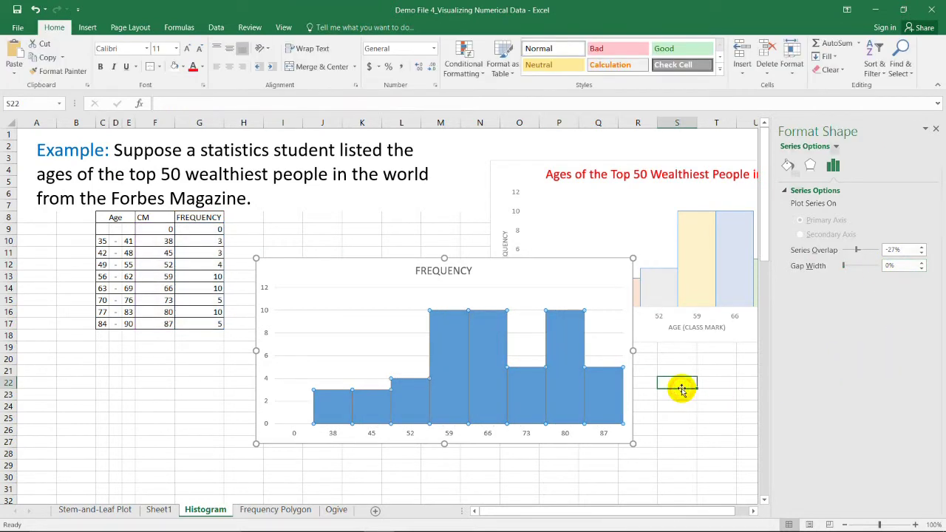
pyautogui.click(936, 131)
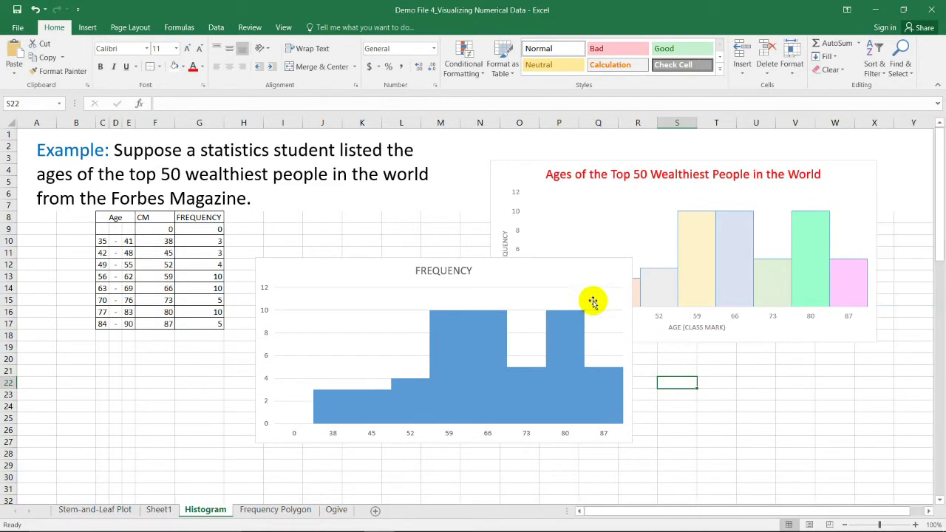
pyautogui.click(554, 275)
pyautogui.click(776, 406)
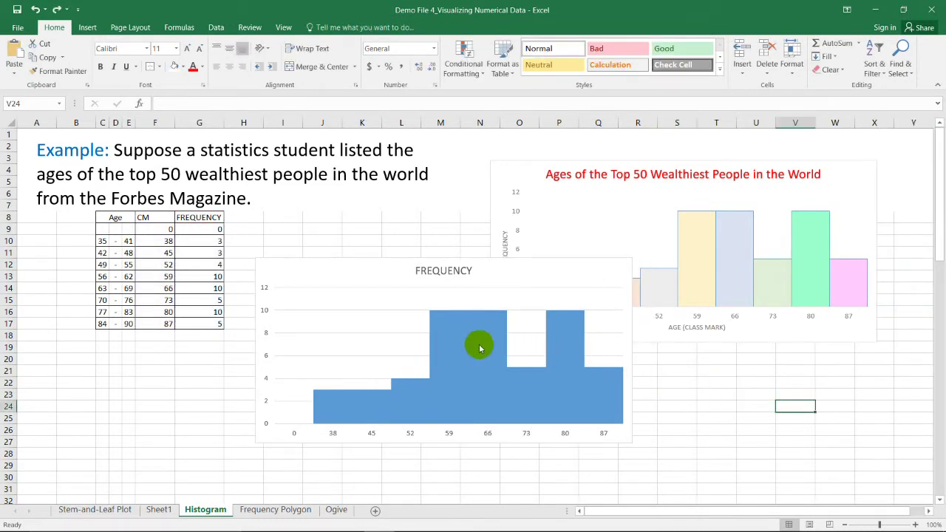
# - Apply the light gold gradient shape style with outlines to all bars of the FREQUENCY series
pyautogui.click(445, 340)
pyautogui.click(473, 353)
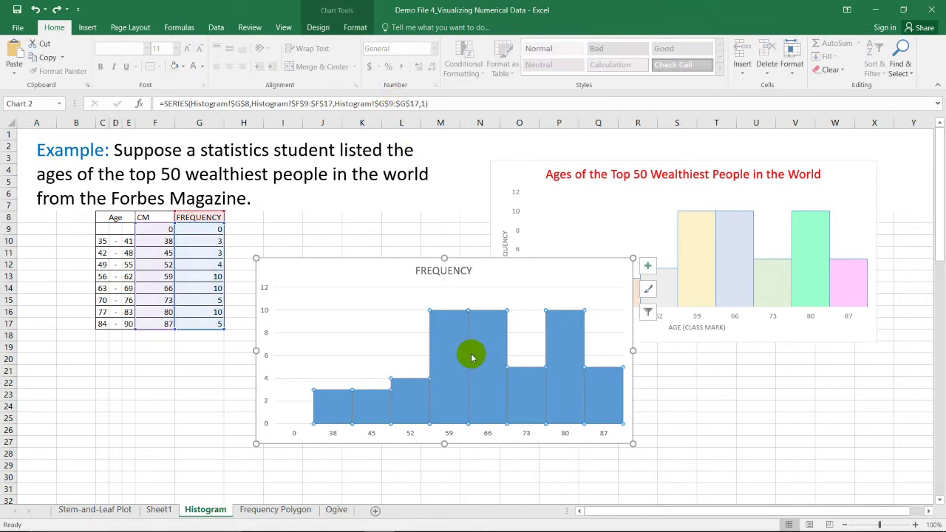
pyautogui.click(354, 28)
pyautogui.click(416, 70)
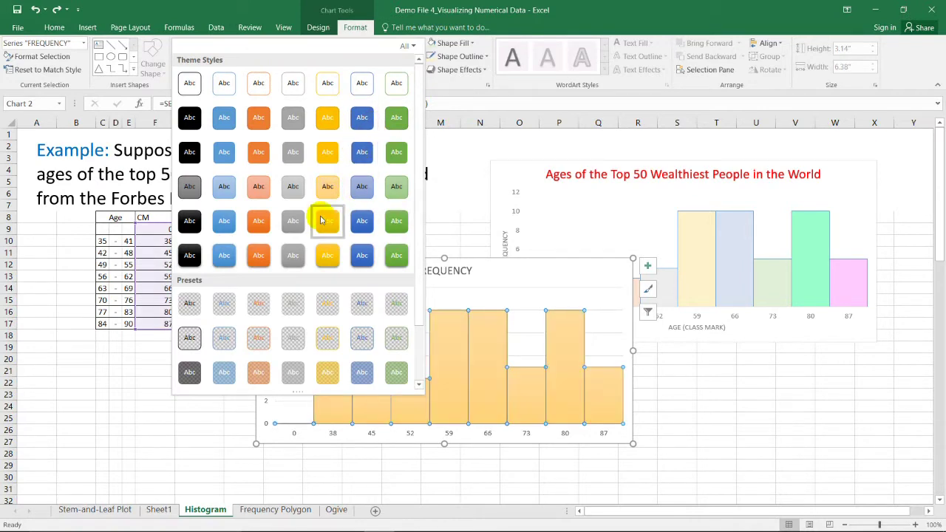
pyautogui.click(327, 187)
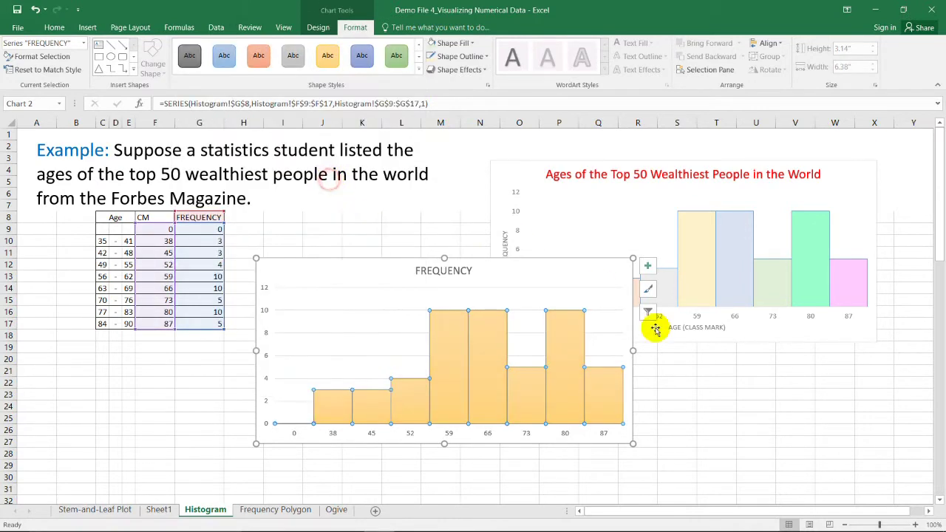
pyautogui.click(715, 394)
# - Move the FREQUENCY chart clear of the finished example histogram to compare its individually coloured bars
pyautogui.moveTo(549, 278); pyautogui.dragTo(411, 281)
pyautogui.click(591, 290)
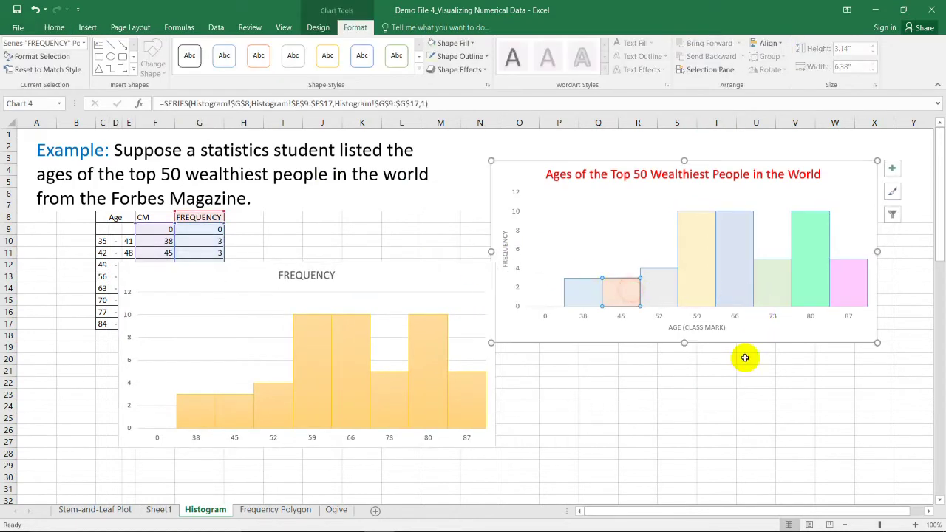
pyautogui.click(717, 394)
# - Fill only the bar for class mark 38 in the FREQUENCY chart with light orange
pyautogui.click(196, 413)
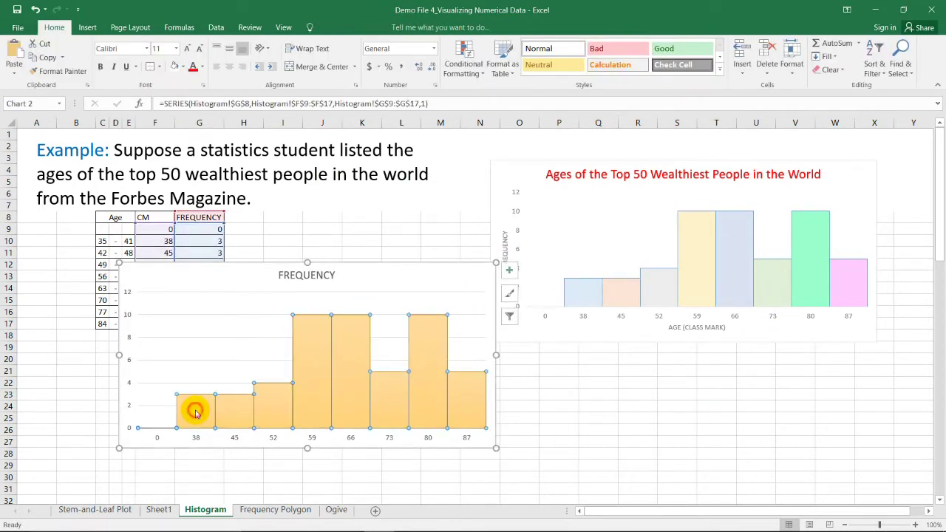
pyautogui.click(196, 414)
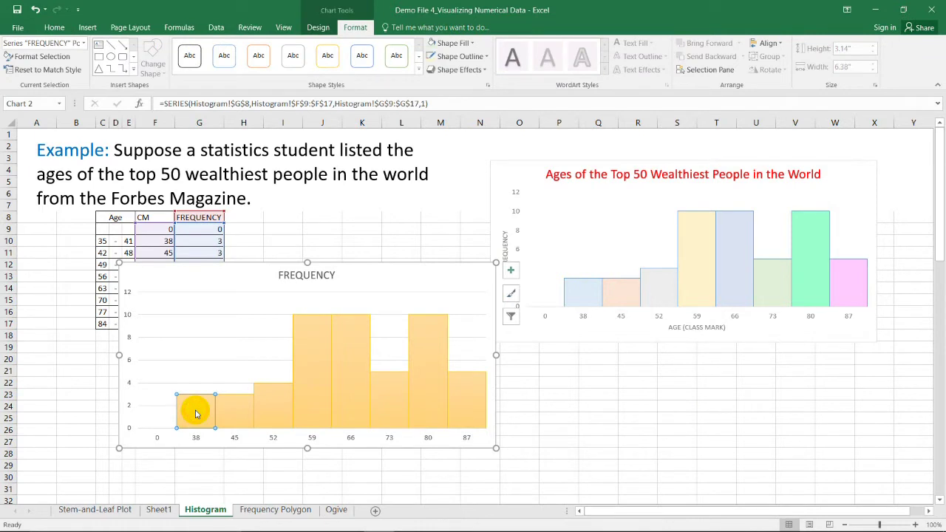
pyautogui.rightClick(196, 414)
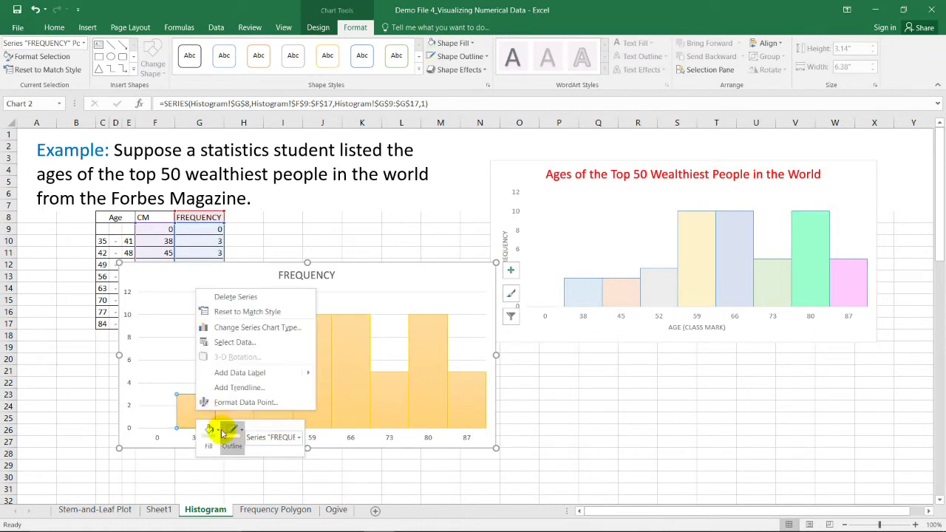
pyautogui.click(210, 432)
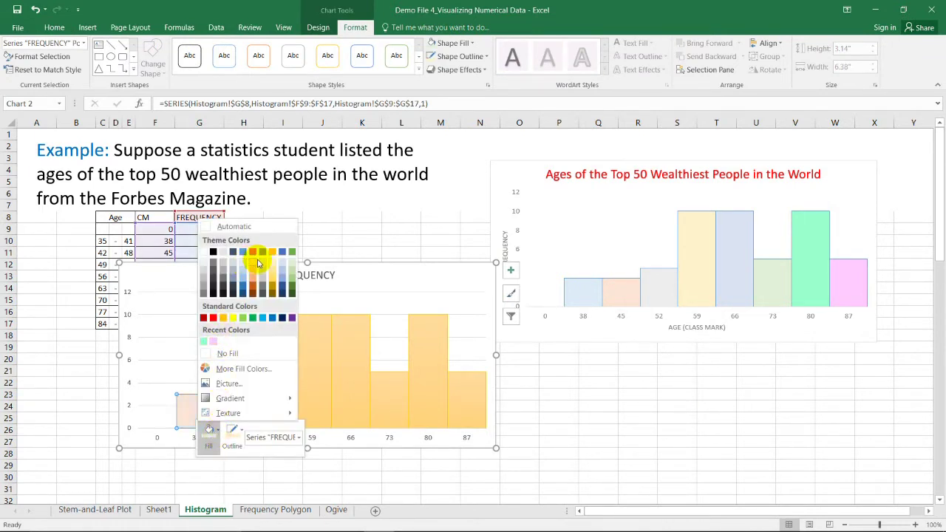
pyautogui.click(256, 264)
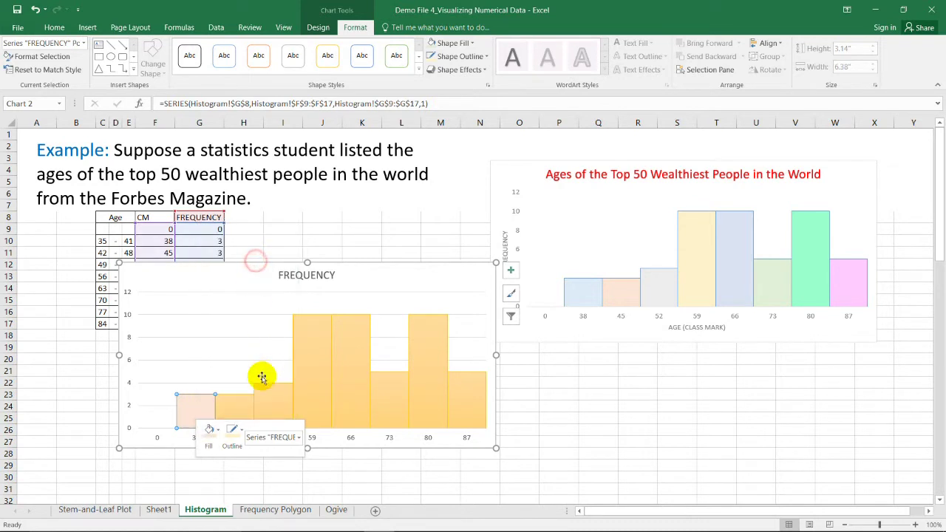
# - Fill only the bar for class mark 45 in the FREQUENCY chart with light blue
pyautogui.rightClick(238, 414)
pyautogui.click(260, 431)
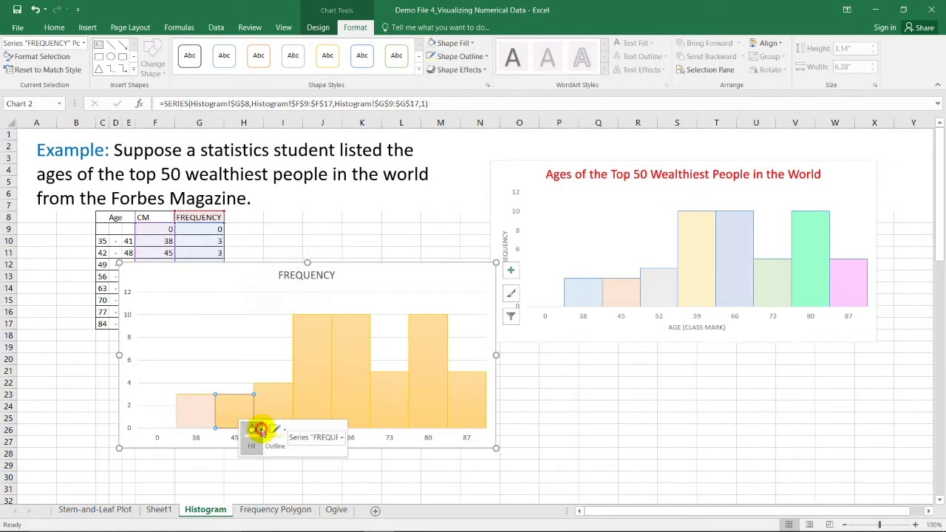
pyautogui.click(328, 265)
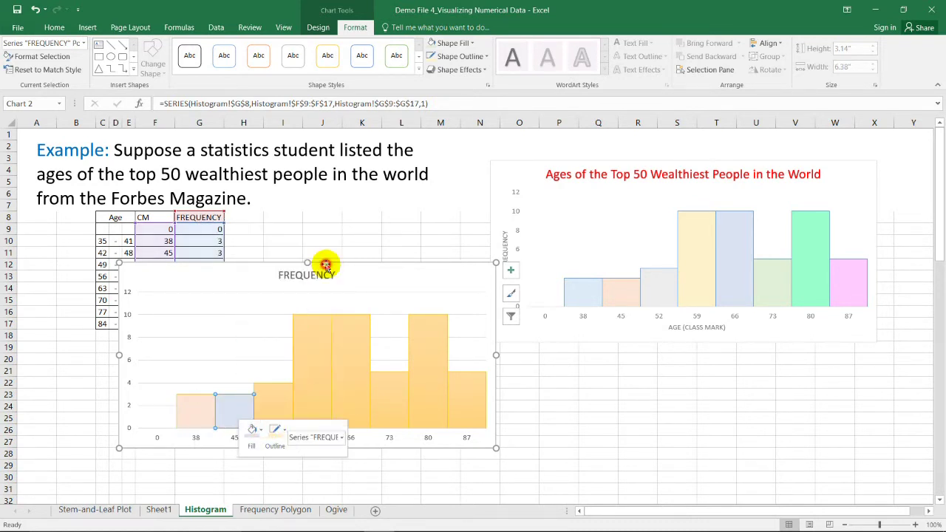
pyautogui.click(611, 406)
# - Shift the FREQUENCY chart up and to the right, and apply quick layout Layout 8 to add both axis titles
pyautogui.click(360, 264)
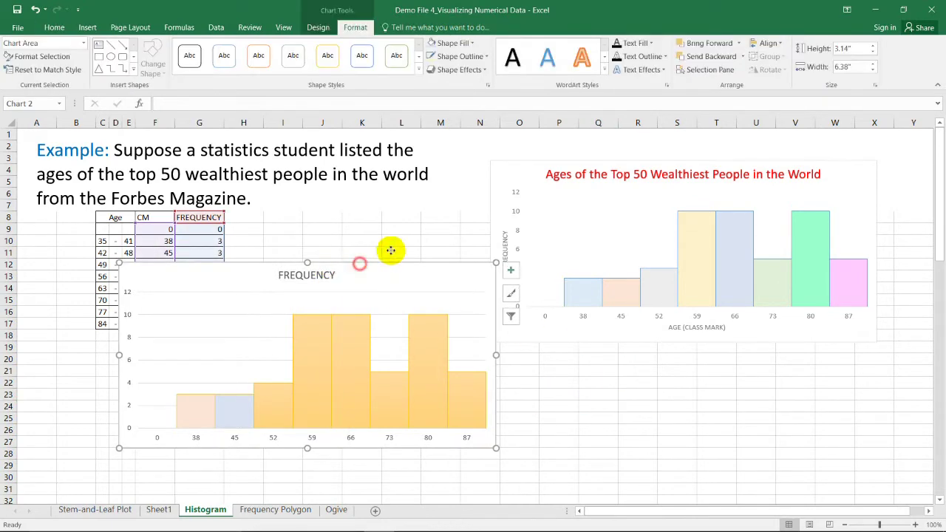
pyautogui.moveTo(376, 257); pyautogui.dragTo(402, 244)
pyautogui.click(371, 242)
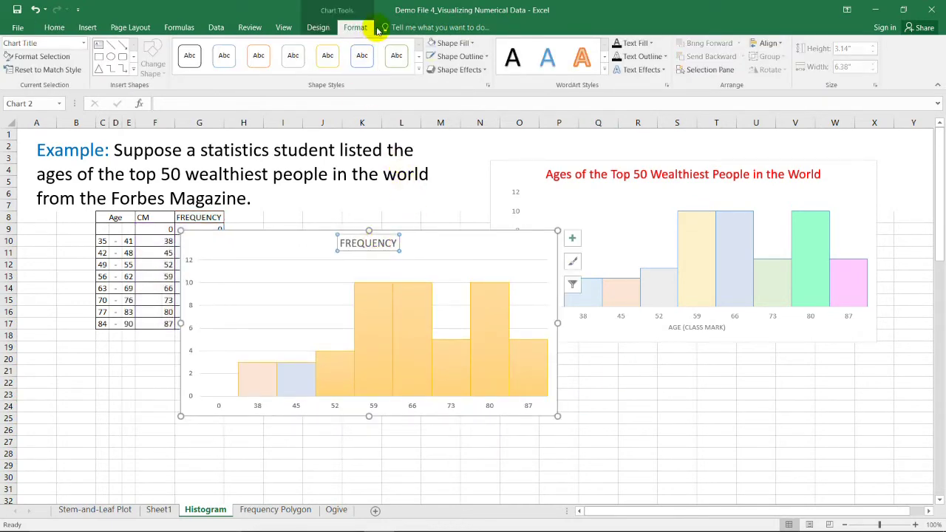
pyautogui.click(318, 27)
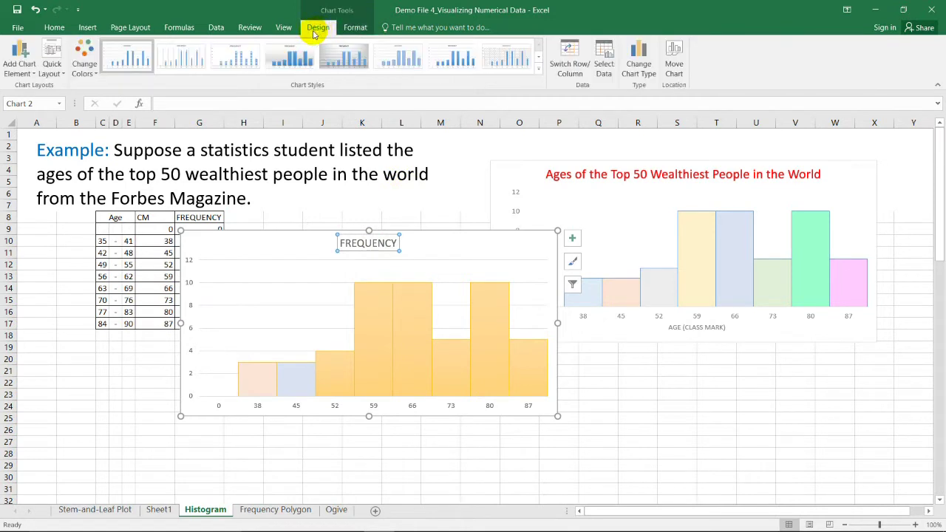
pyautogui.click(19, 66)
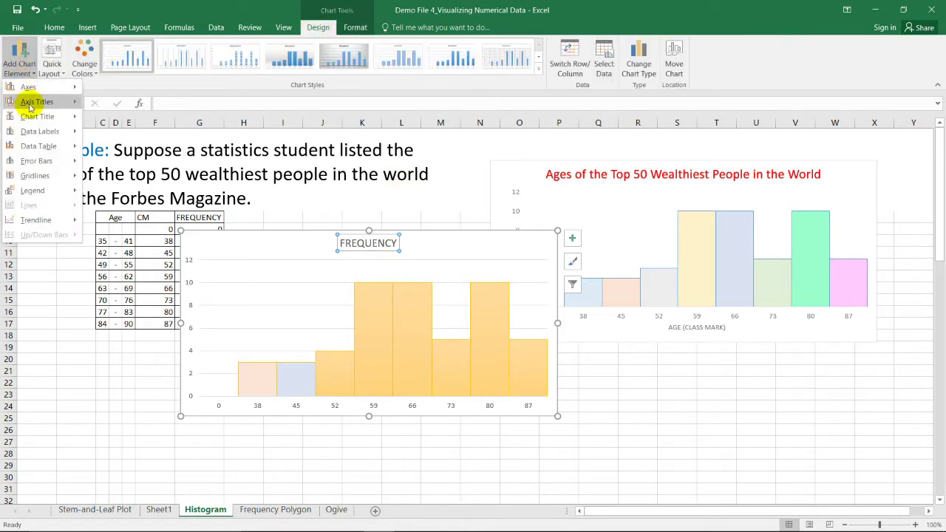
pyautogui.moveTo(30, 100)
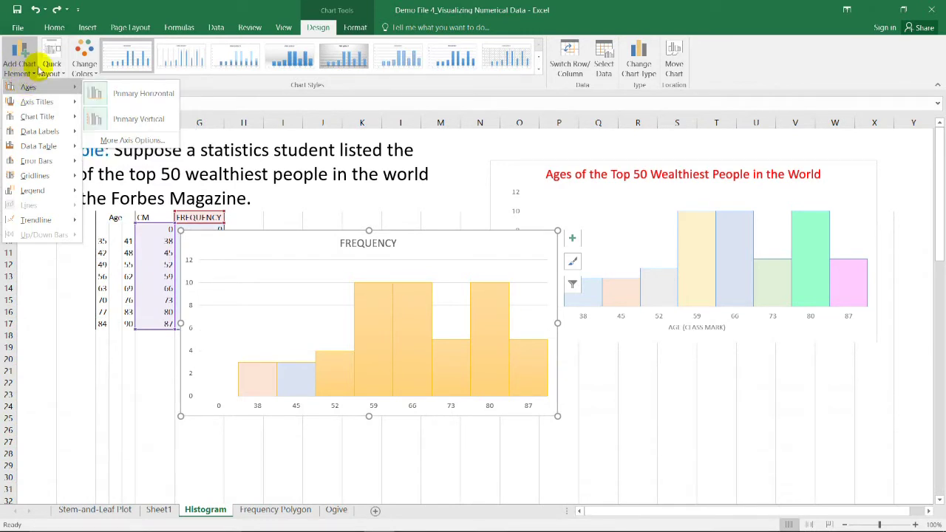
pyautogui.click(53, 65)
pyautogui.click(58, 67)
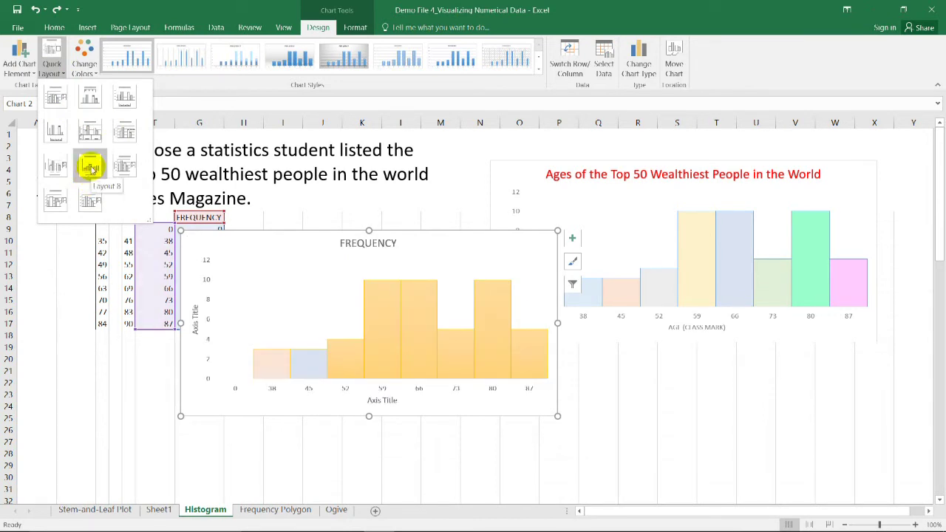
pyautogui.click(90, 168)
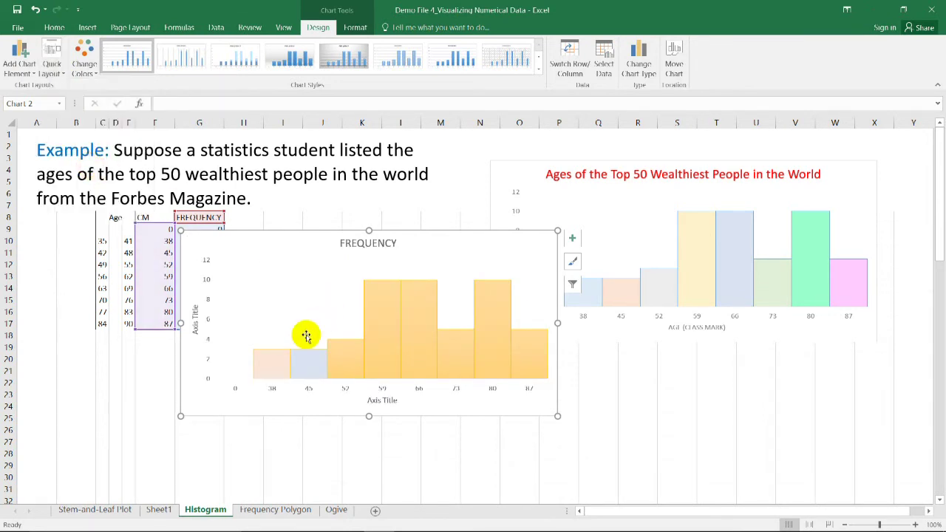
# - Select the horizontal axis title, the vertical axis title and the FREQUENCY chart title text in turn as the editable labels
pyautogui.doubleClick(382, 403)
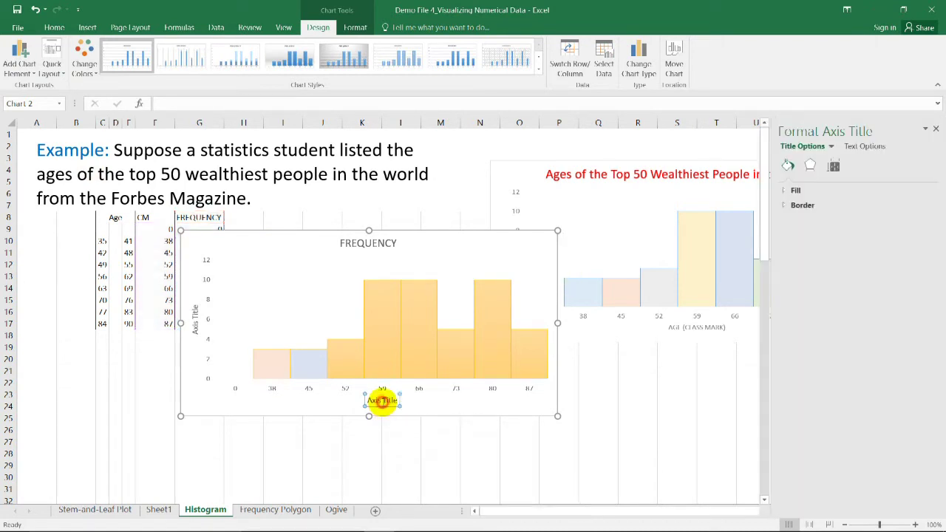
pyautogui.click(194, 323)
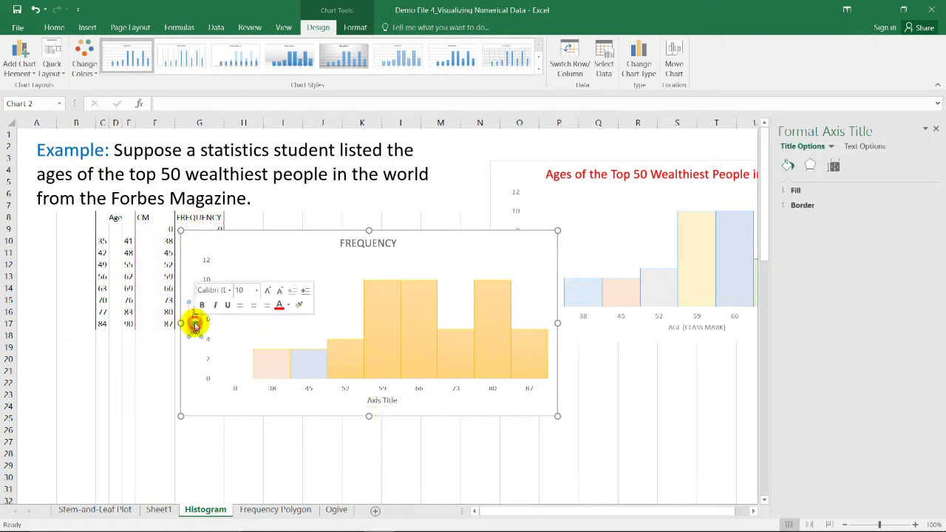
pyautogui.click(361, 245)
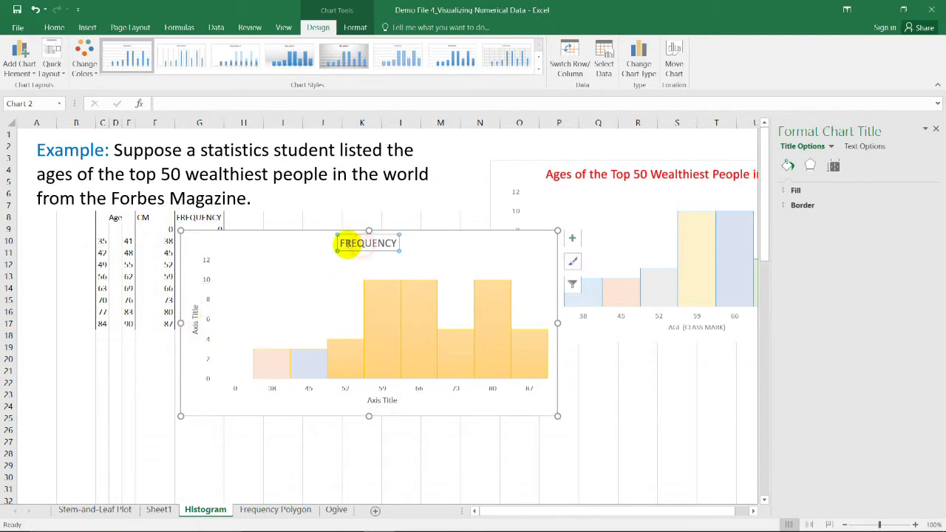
pyautogui.moveTo(338, 243); pyautogui.dragTo(400, 242)
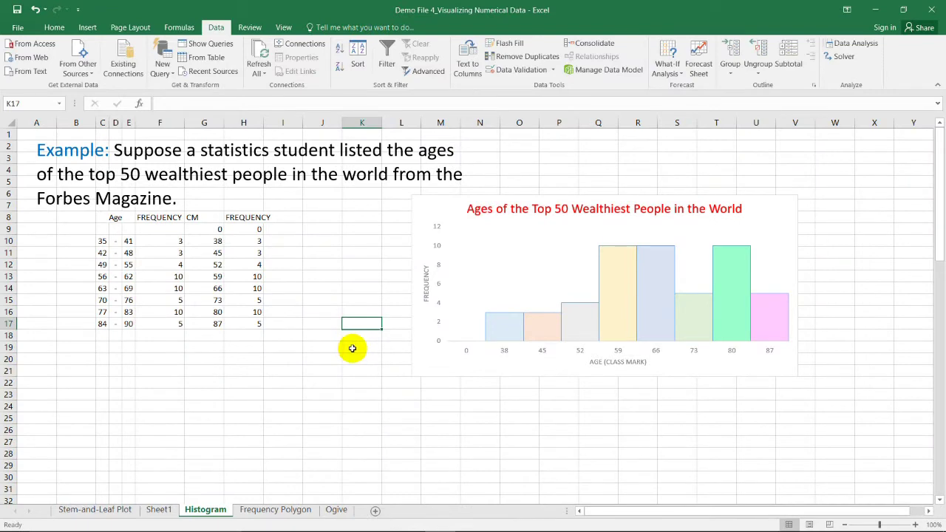
# - Examine the age frequency table in C8:H17 and the raw ages listed in column F from F36 down
pyautogui.scroll(-7, 353, 348)
pyautogui.scroll(7, 353, 349)
pyautogui.moveTo(103, 217); pyautogui.dragTo(254, 326)
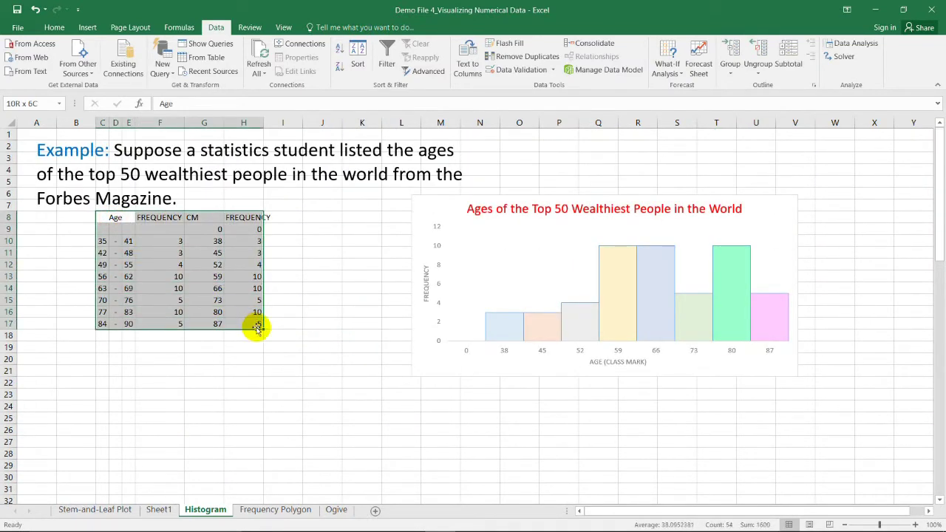
pyautogui.scroll(-9, 353, 368)
pyautogui.moveTo(178, 231); pyautogui.dragTo(186, 501)
pyautogui.scroll(6, 186, 500)
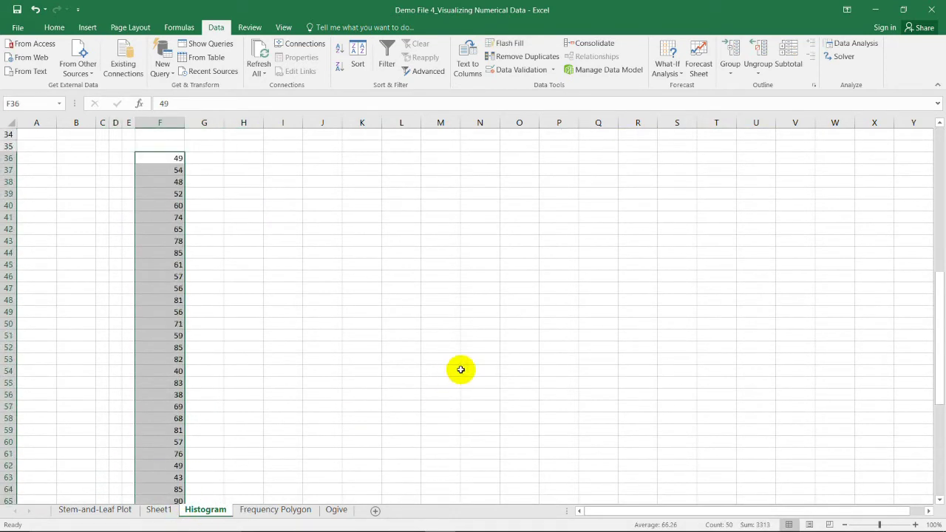
pyautogui.scroll(11, 461, 370)
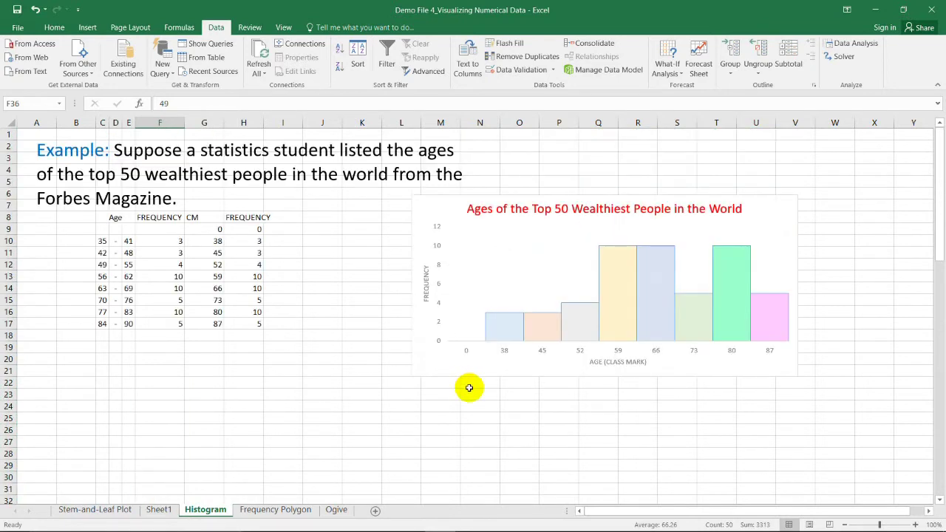
pyautogui.click(356, 335)
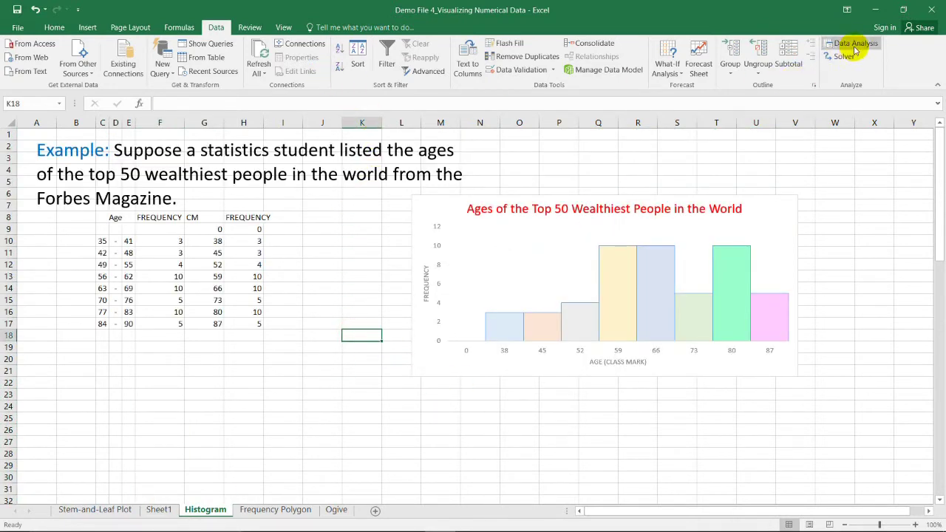
pyautogui.press('Left')
pyautogui.press('Up')
pyautogui.press('Up')
pyautogui.press('Up')
pyautogui.press('Up')
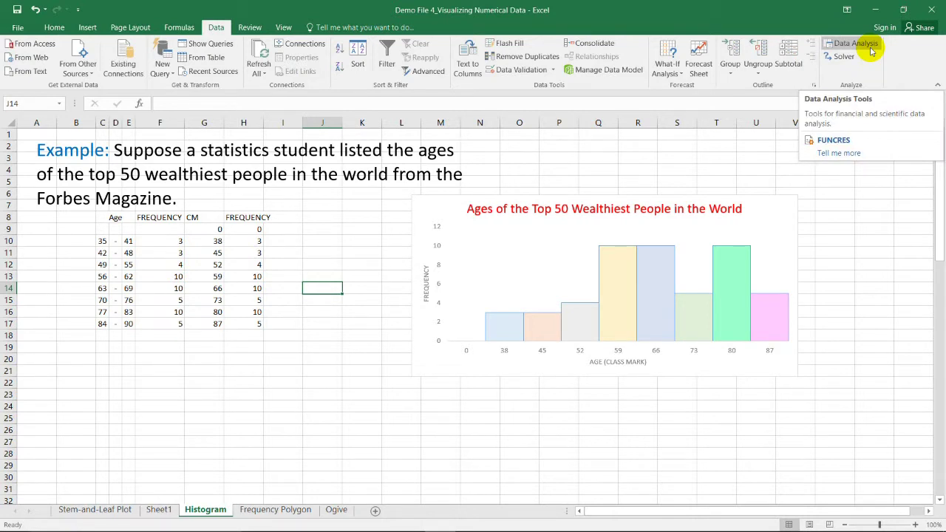
pyautogui.click(358, 334)
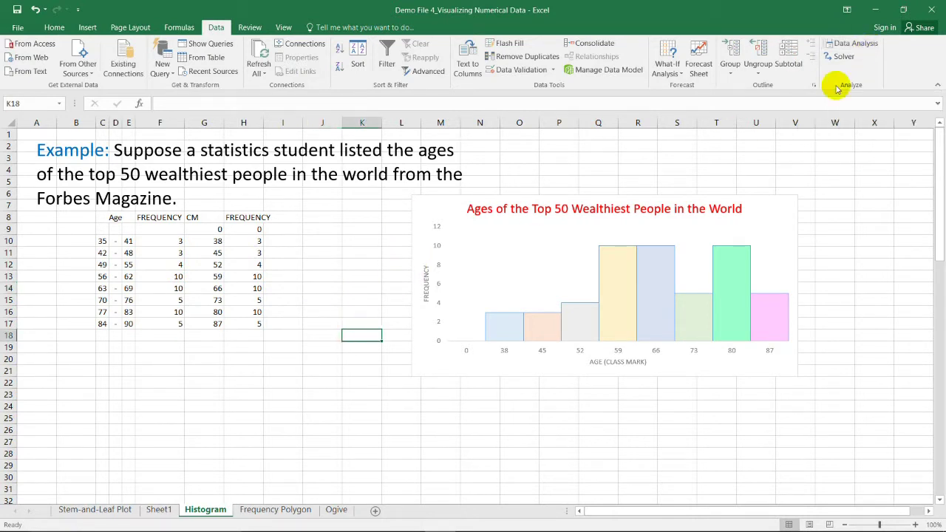
# - Start the Histogram tool from the Data Analysis tools
pyautogui.click(851, 49)
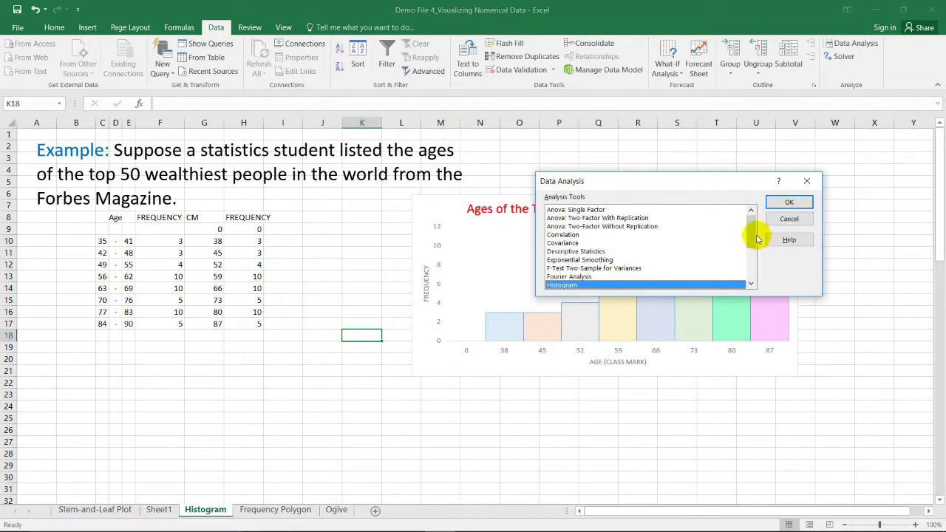
pyautogui.scroll(-1, 750, 248)
pyautogui.scroll(-1, 750, 247)
pyautogui.click(575, 236)
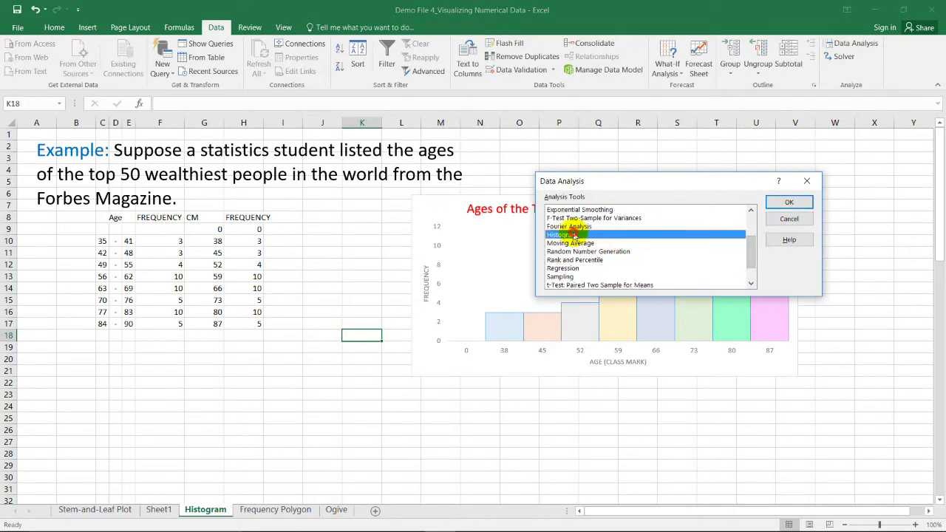
pyautogui.click(788, 203)
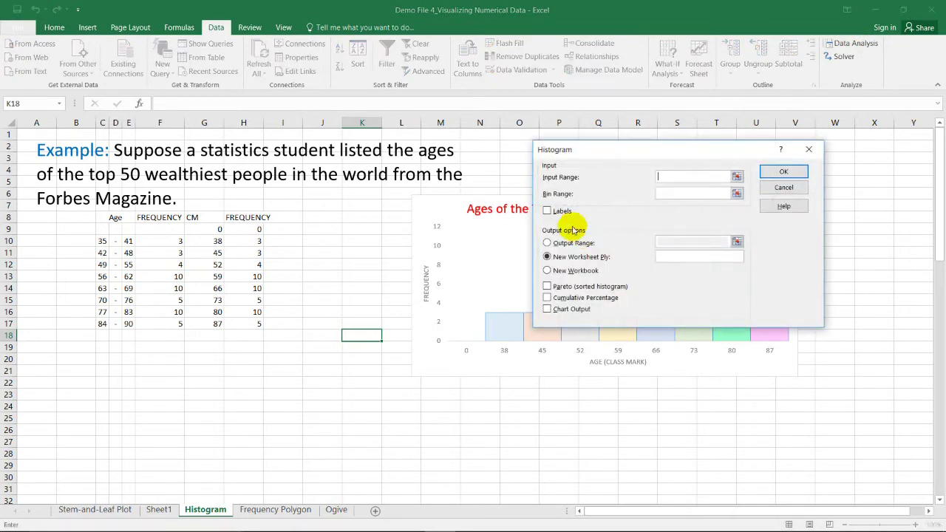
# - Set the histogram's input range to the raw ages in F36:F85 and its bin range to the upper class limits in E10:E17
pyautogui.click(300, 429)
pyautogui.scroll(-6, 300, 414)
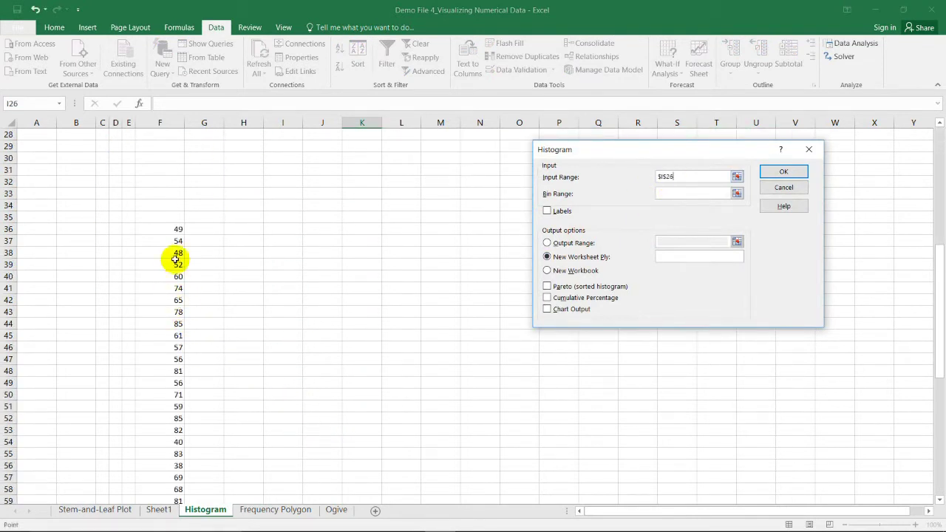
pyautogui.moveTo(176, 229); pyautogui.dragTo(167, 476)
pyautogui.scroll(13, 423, 300)
pyautogui.scroll(5, 422, 300)
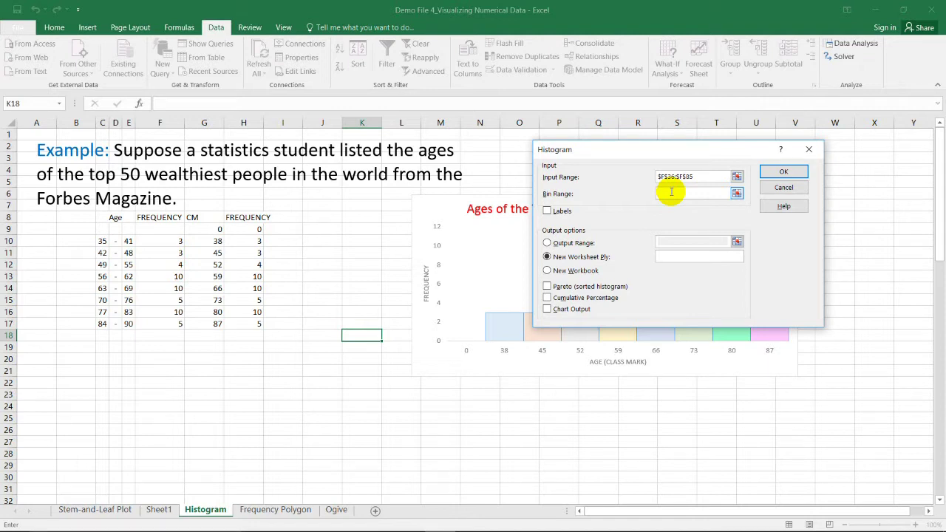
pyautogui.click(672, 192)
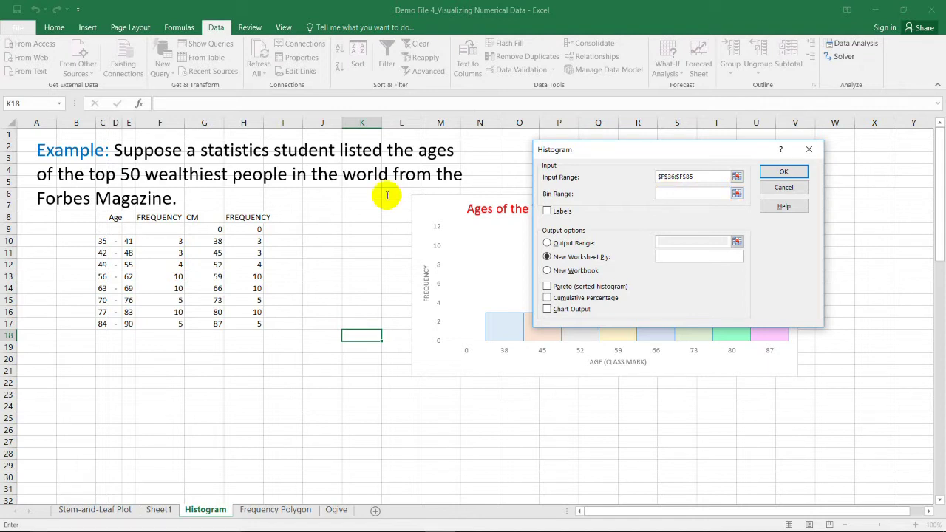
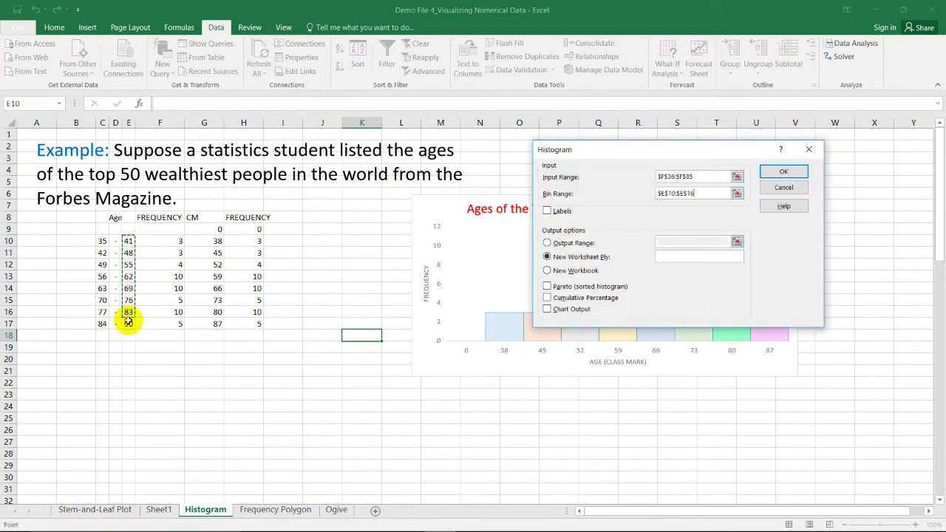
pyautogui.moveTo(127, 241); pyautogui.dragTo(127, 325)
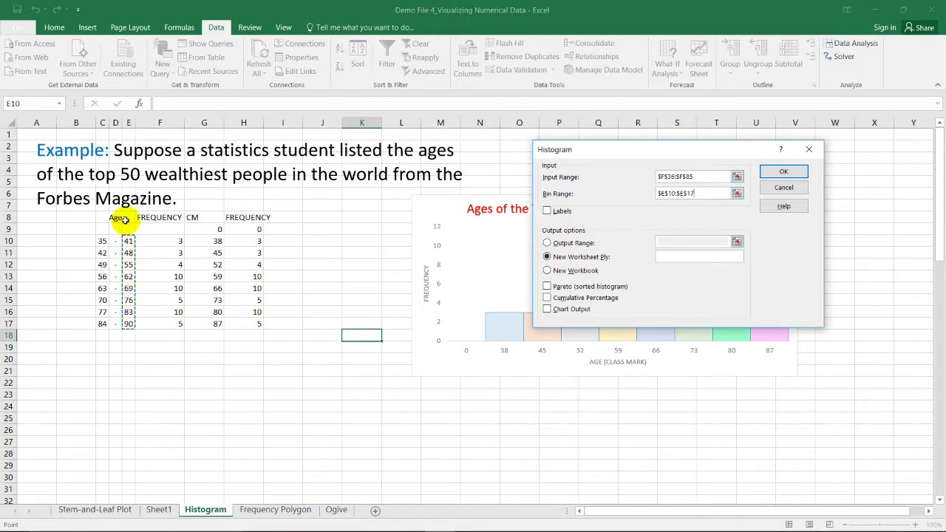
# - Send the histogram output to the range J40:R50 on the same sheet and generate the bin and frequency table
pyautogui.click(546, 244)
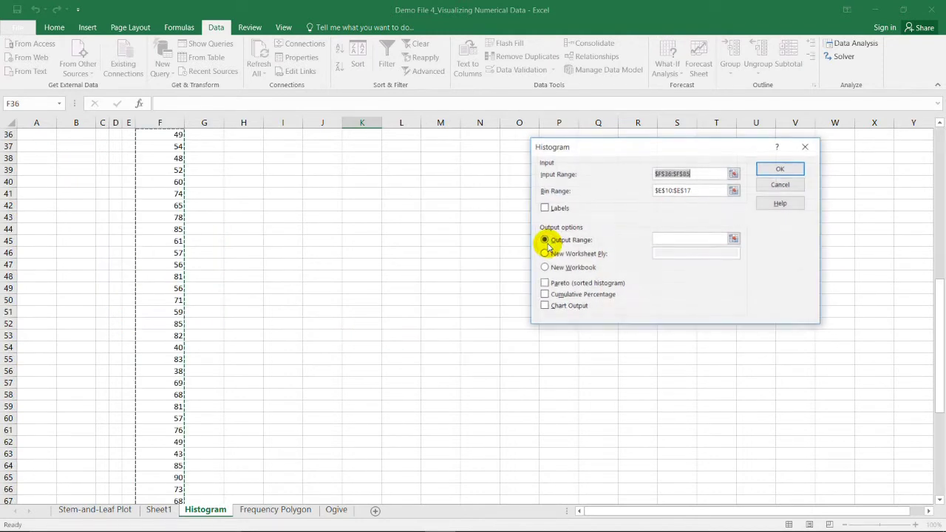
pyautogui.click(674, 239)
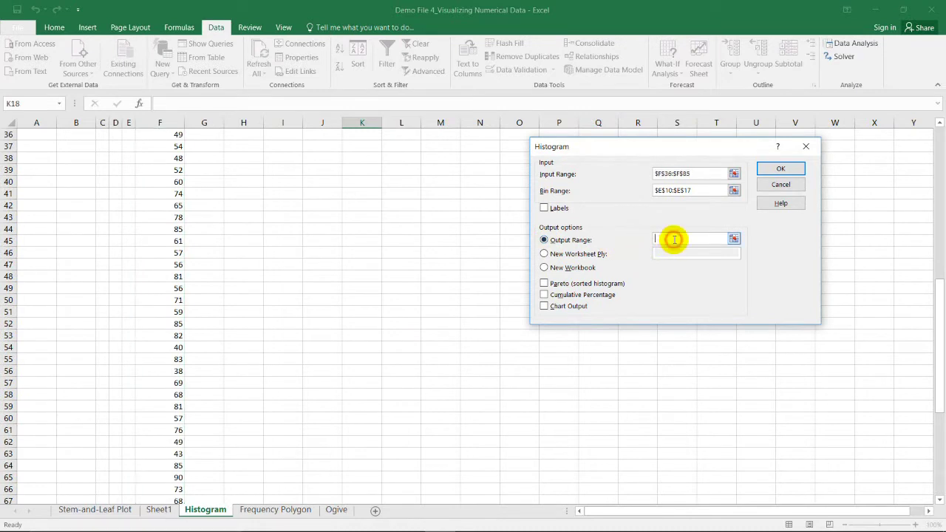
pyautogui.moveTo(339, 179); pyautogui.dragTo(642, 298)
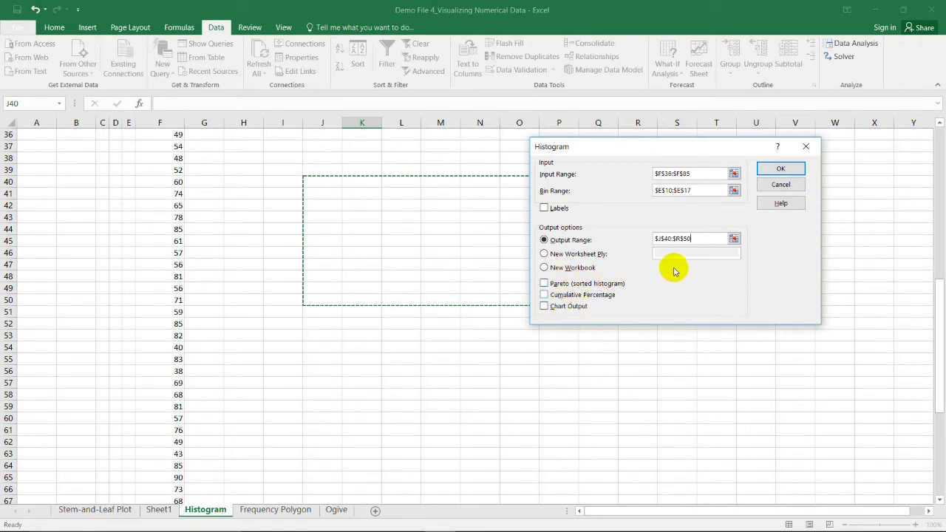
pyautogui.click(771, 171)
pyautogui.scroll(3, 419, 321)
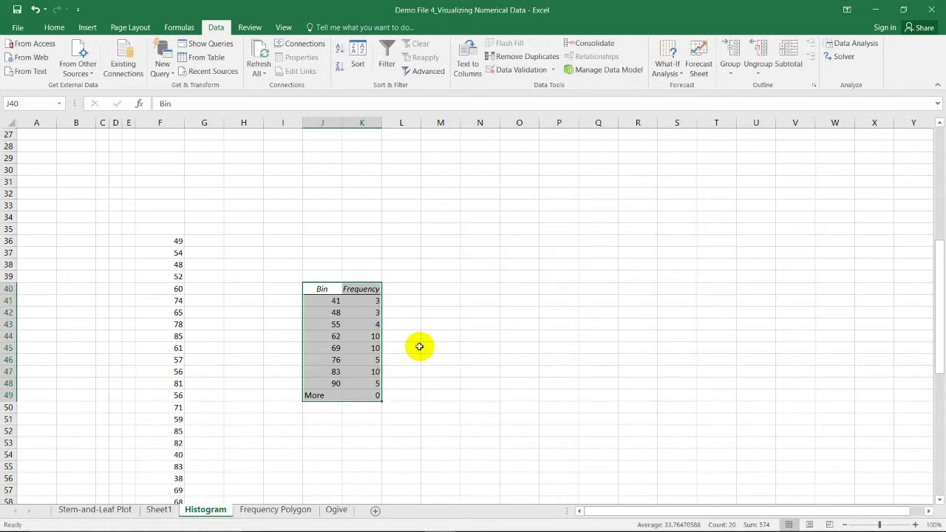
# - Compare the generated frequencies in K41:K48 with the frequency column of the class mark table in H10:H17
pyautogui.moveTo(419, 347); pyautogui.dragTo(439, 317)
pyautogui.click(439, 317)
pyautogui.moveTo(332, 301); pyautogui.dragTo(366, 380)
pyautogui.moveTo(372, 299); pyautogui.dragTo(370, 323)
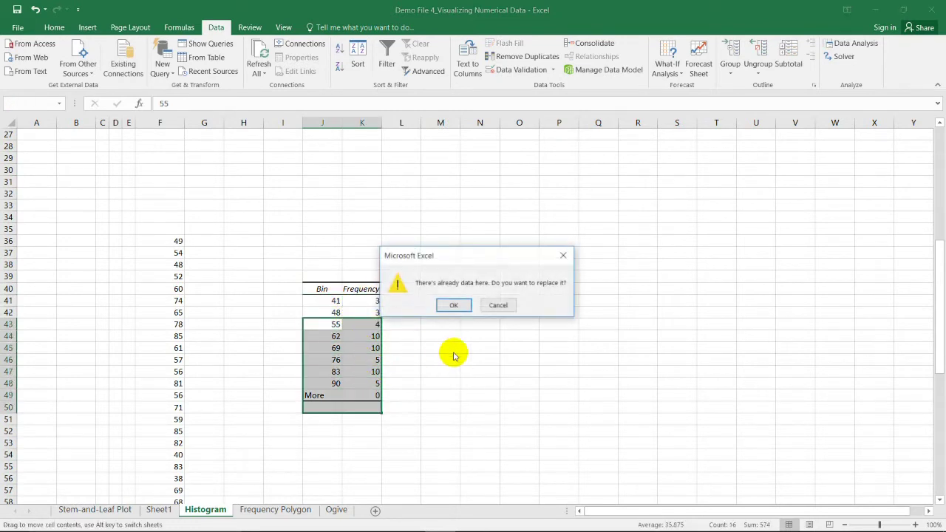
pyautogui.click(495, 306)
pyautogui.click(451, 344)
pyautogui.moveTo(373, 301); pyautogui.dragTo(376, 382)
pyautogui.scroll(9, 483, 332)
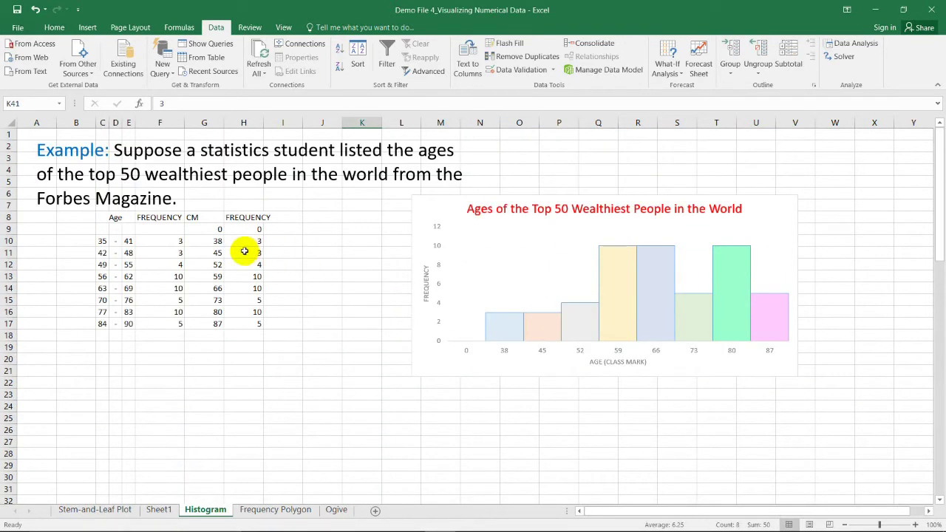
pyautogui.moveTo(257, 241); pyautogui.dragTo(260, 324)
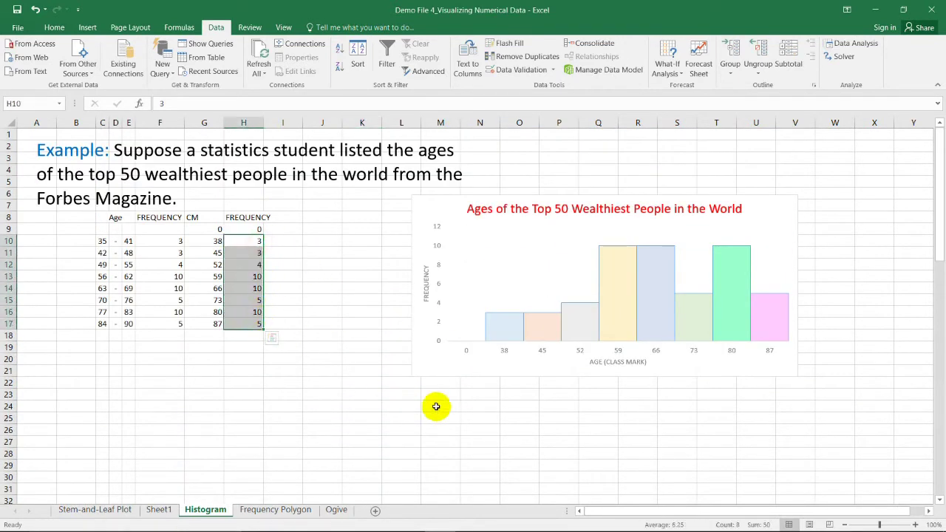
pyautogui.scroll(-7, 483, 412)
pyautogui.click(507, 325)
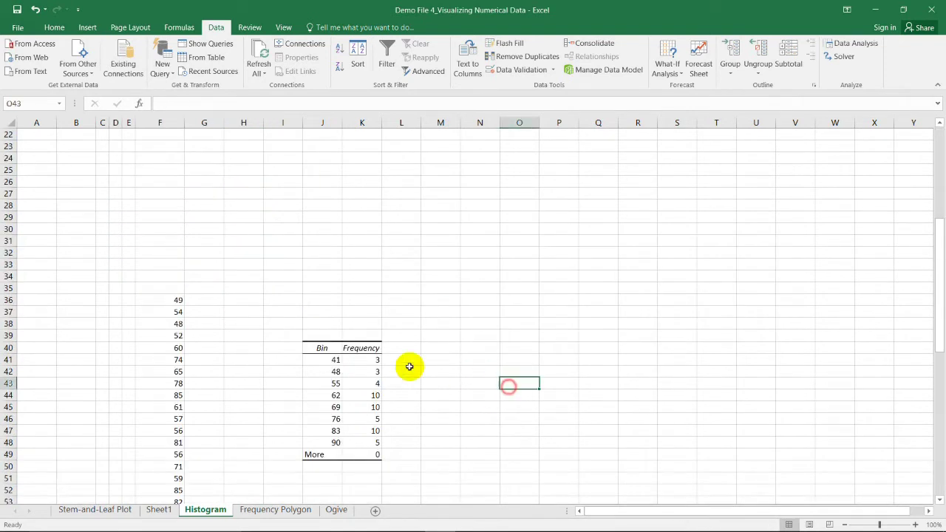
pyautogui.moveTo(323, 360); pyautogui.dragTo(372, 442)
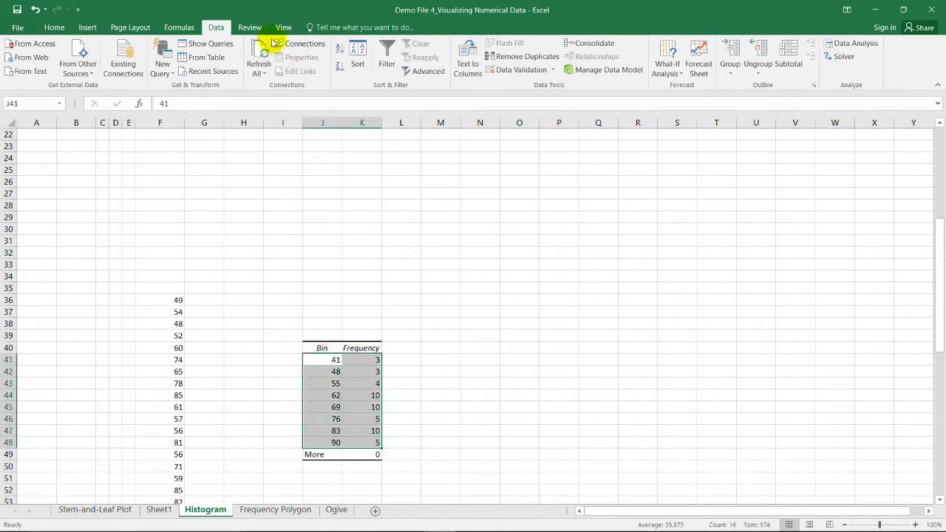
pyautogui.click(87, 28)
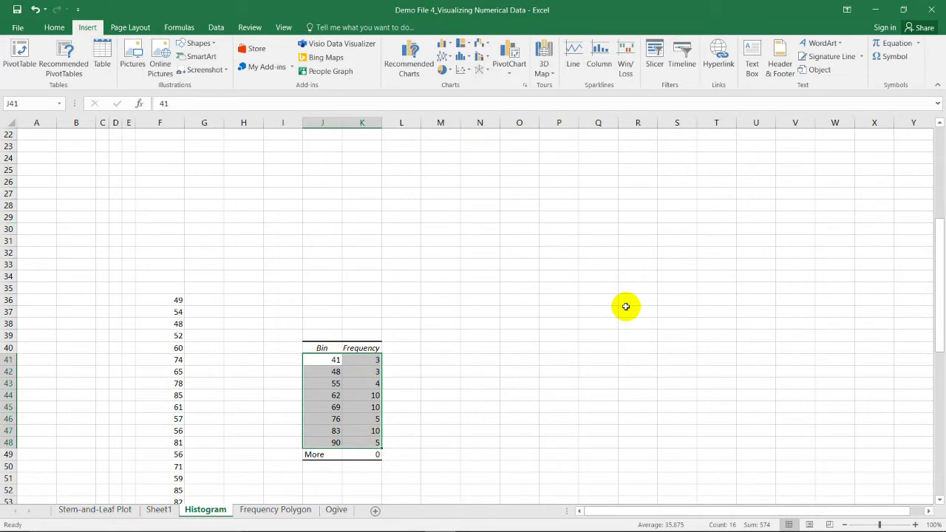
pyautogui.scroll(7, 625, 306)
pyautogui.click(333, 336)
pyautogui.click(362, 406)
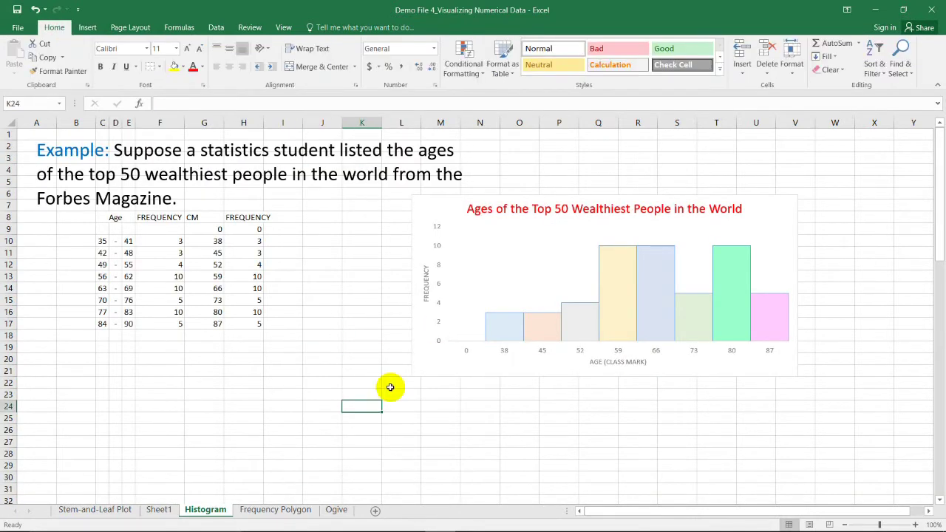
# - Go to the Frequency Polygon sheet and examine the cost per meal intervals, class marks and City A and City B frequencies
pyautogui.click(276, 510)
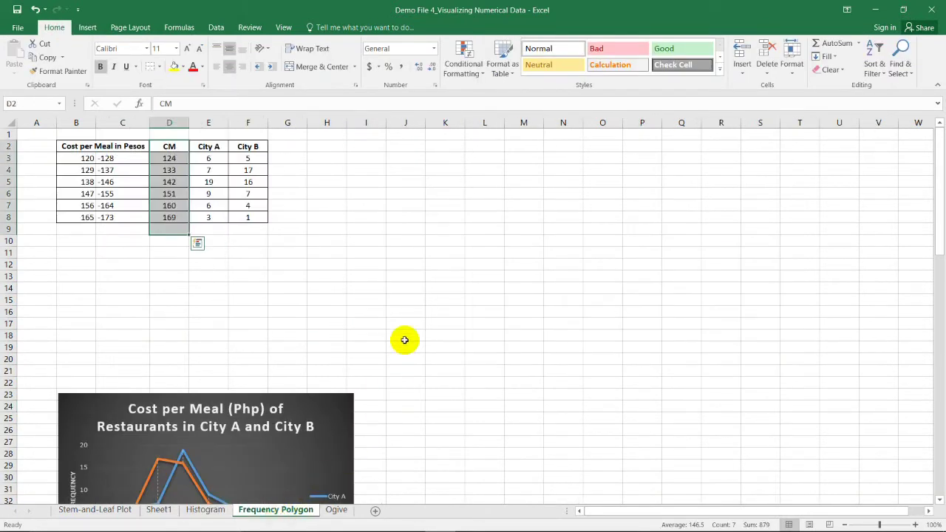
pyautogui.click(329, 275)
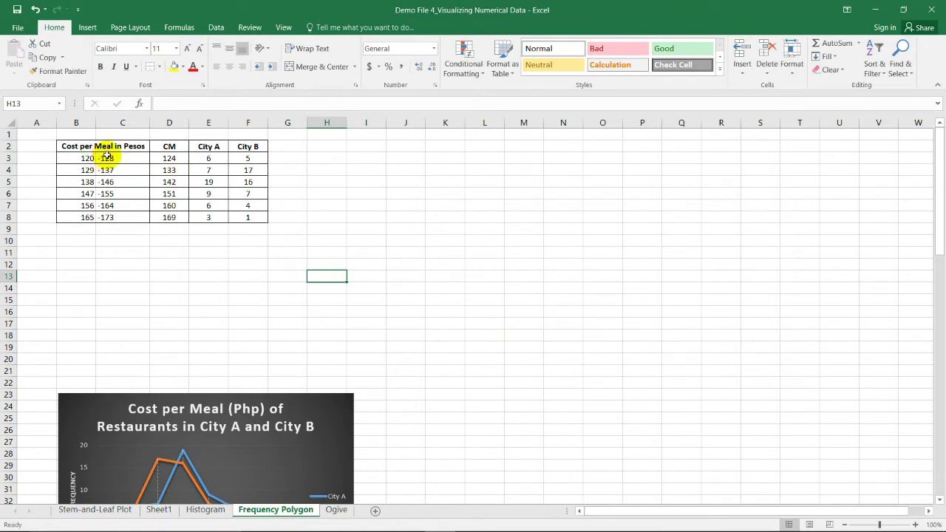
pyautogui.moveTo(208, 148); pyautogui.dragTo(214, 211)
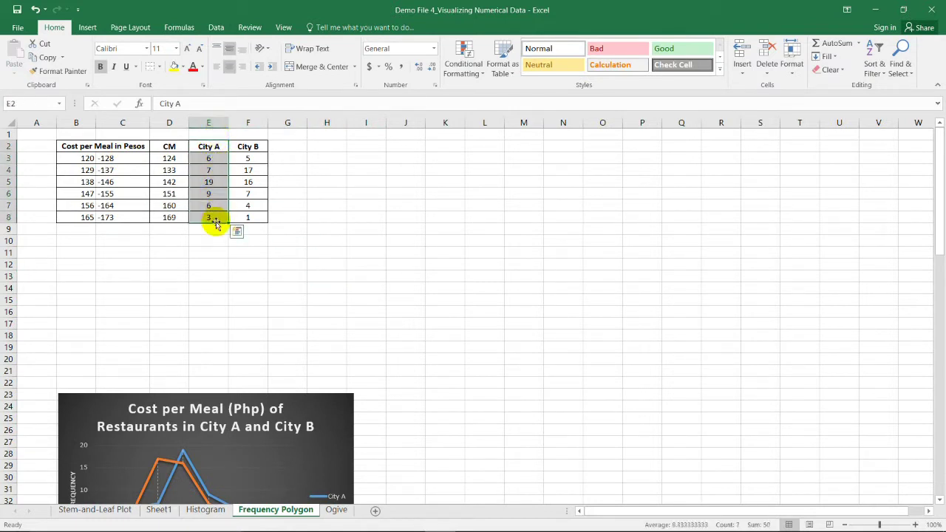
pyautogui.click(250, 146)
pyautogui.moveTo(255, 150); pyautogui.dragTo(252, 217)
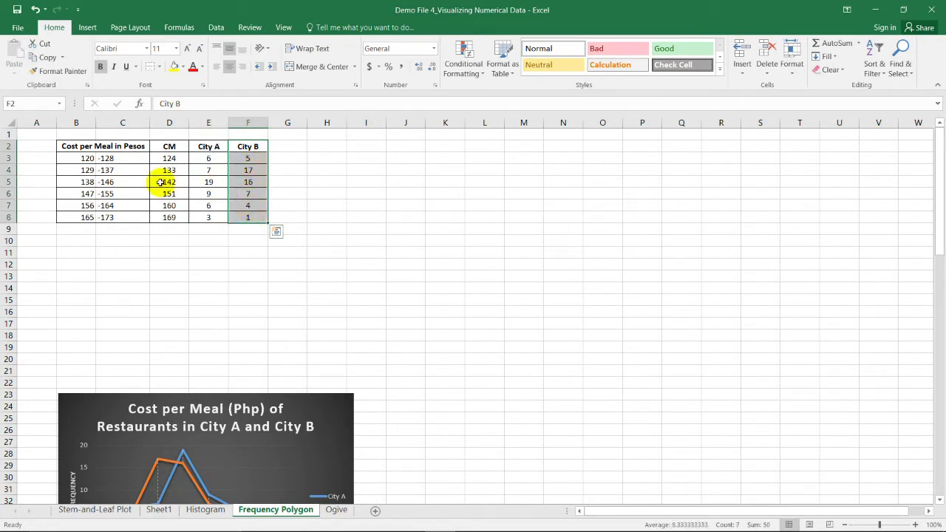
pyautogui.click(78, 158)
pyautogui.moveTo(78, 158); pyautogui.dragTo(131, 185)
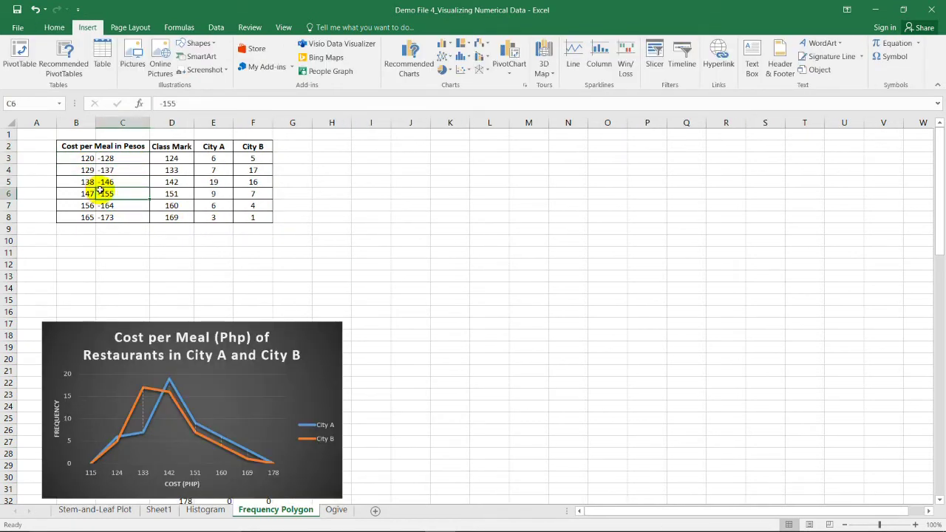
pyautogui.click(222, 123)
pyautogui.click(252, 123)
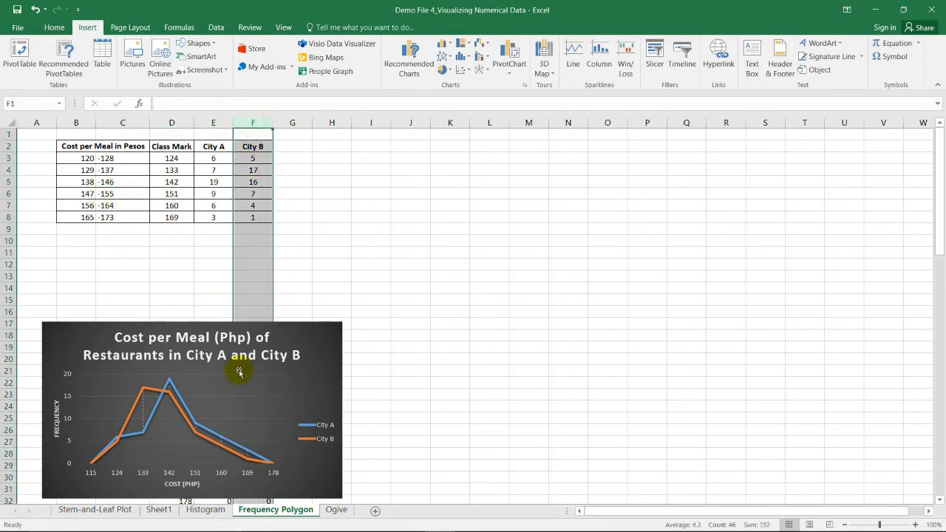
pyautogui.click(332, 264)
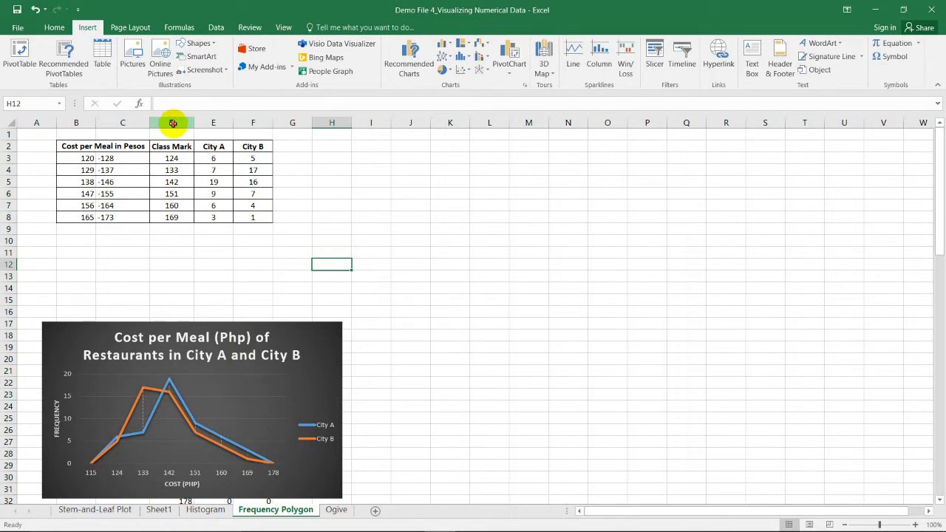
pyautogui.click(172, 123)
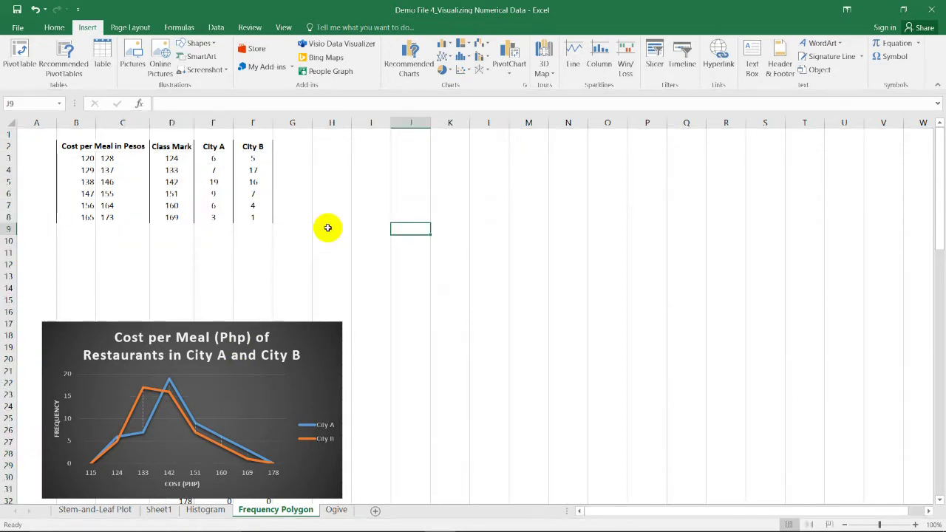
# - Insert a line chart of City A frequencies against the class marks from D2:E8 and place it beside the table near column J
pyautogui.moveTo(169, 146); pyautogui.dragTo(209, 219)
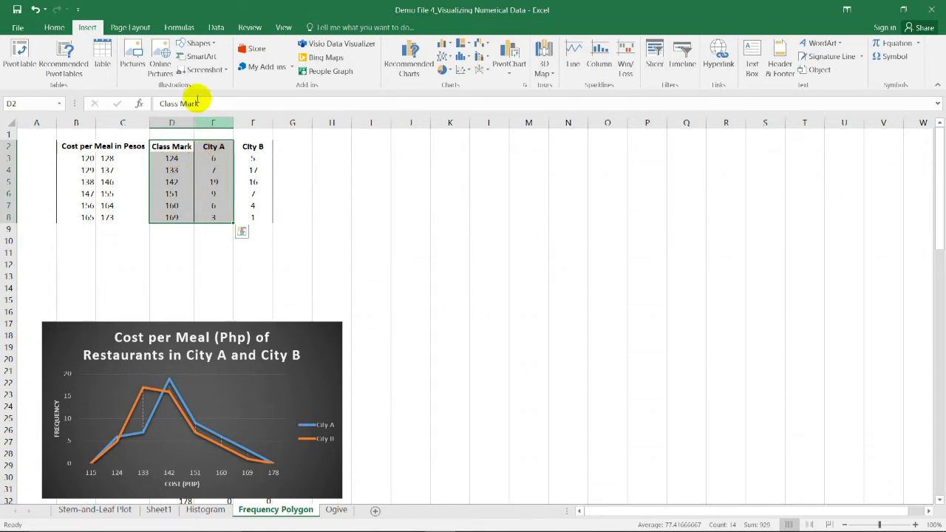
pyautogui.click(406, 64)
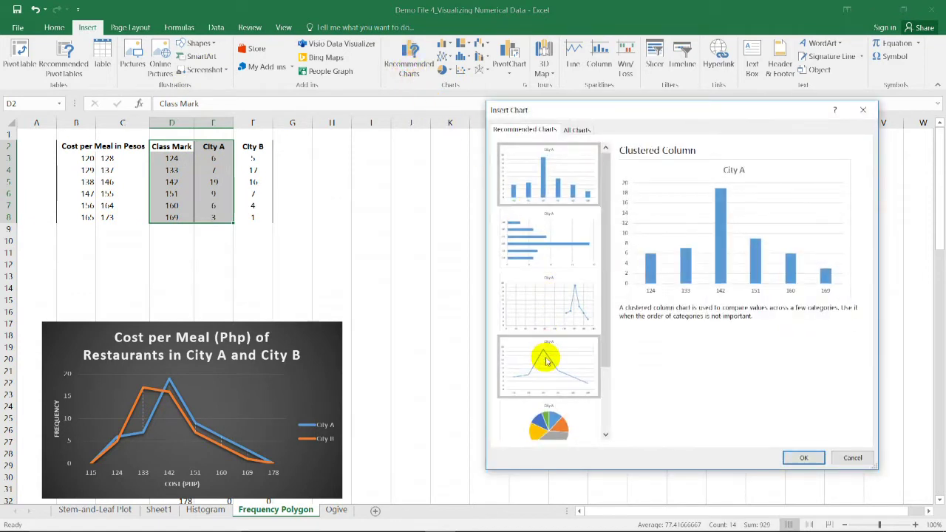
pyautogui.click(839, 458)
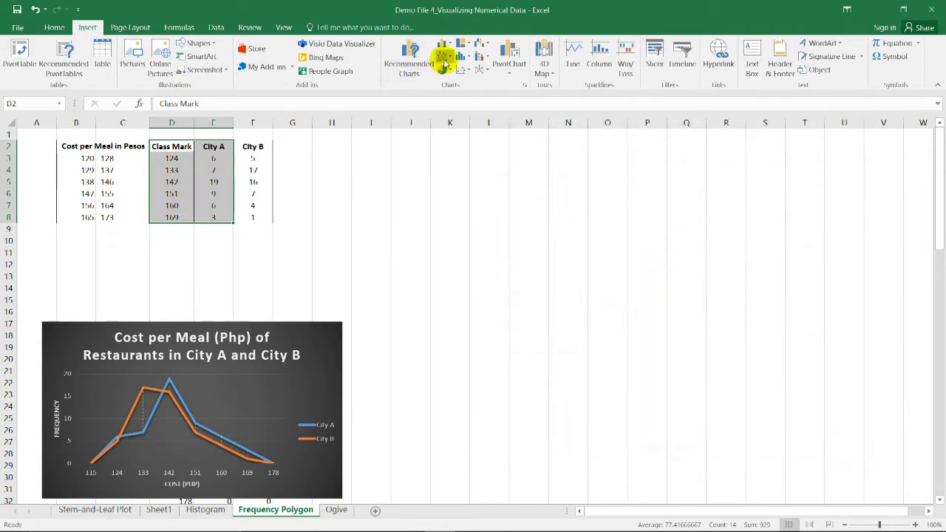
pyautogui.click(447, 57)
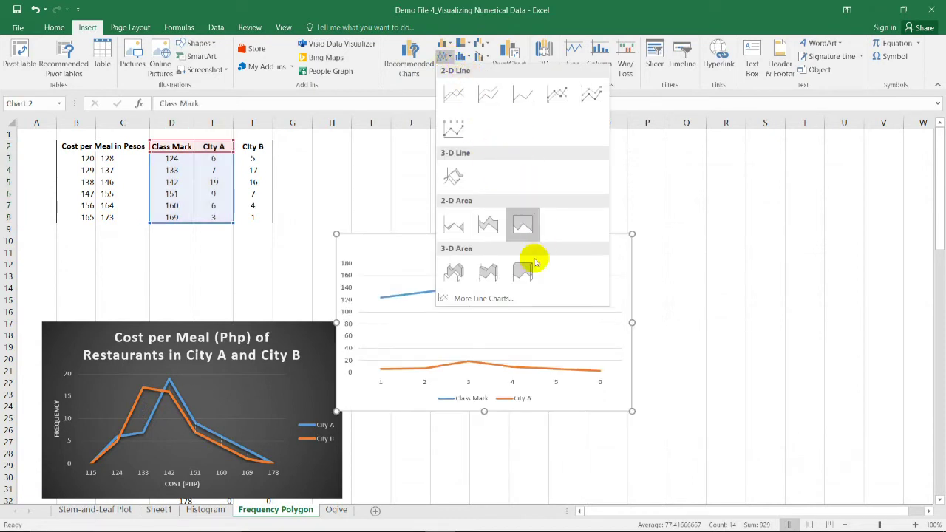
pyautogui.click(482, 298)
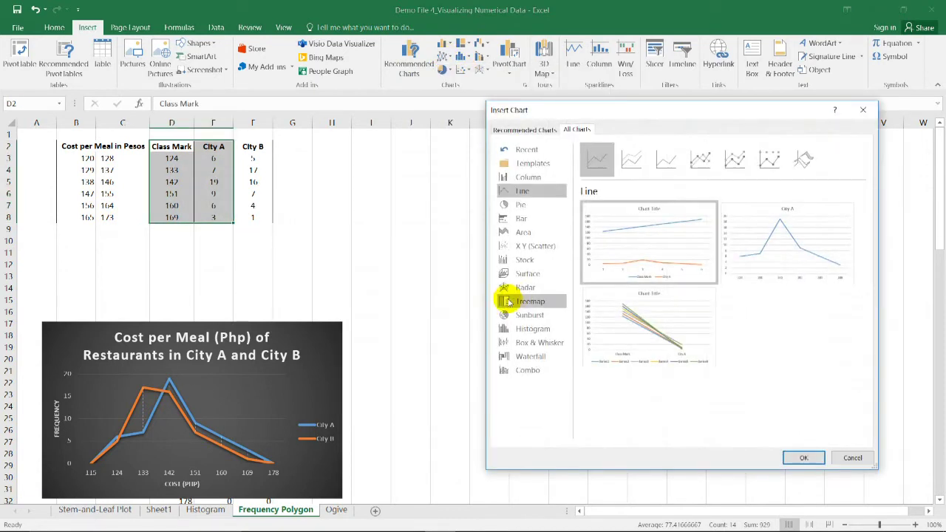
pyautogui.moveTo(765, 259)
pyautogui.click(785, 233)
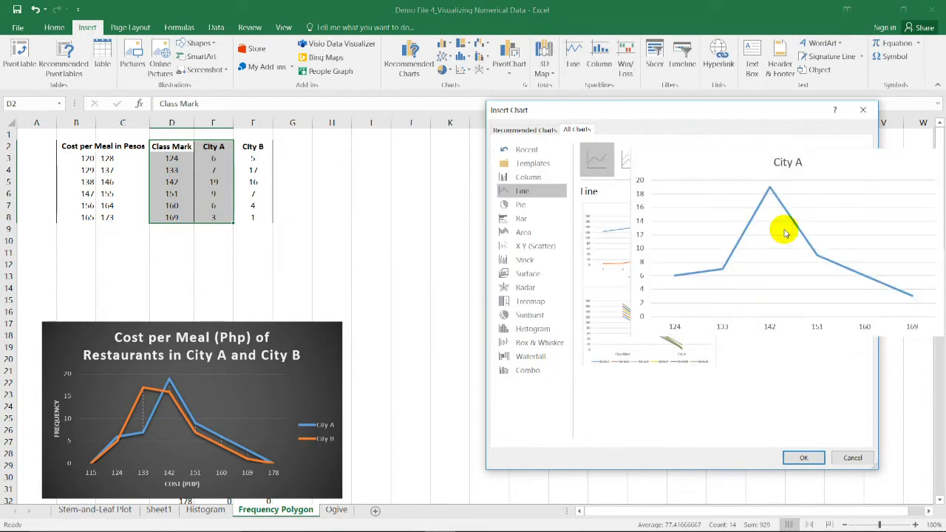
pyautogui.click(805, 459)
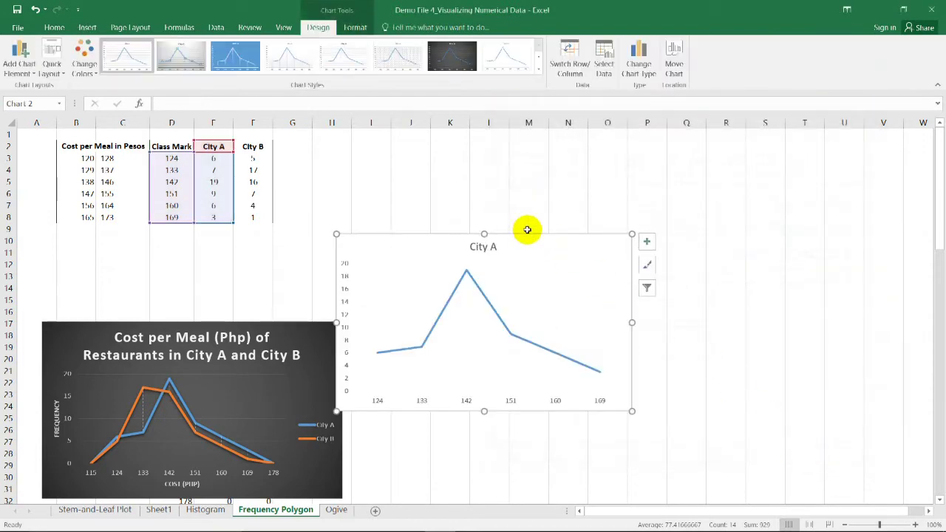
pyautogui.moveTo(527, 233); pyautogui.dragTo(587, 154)
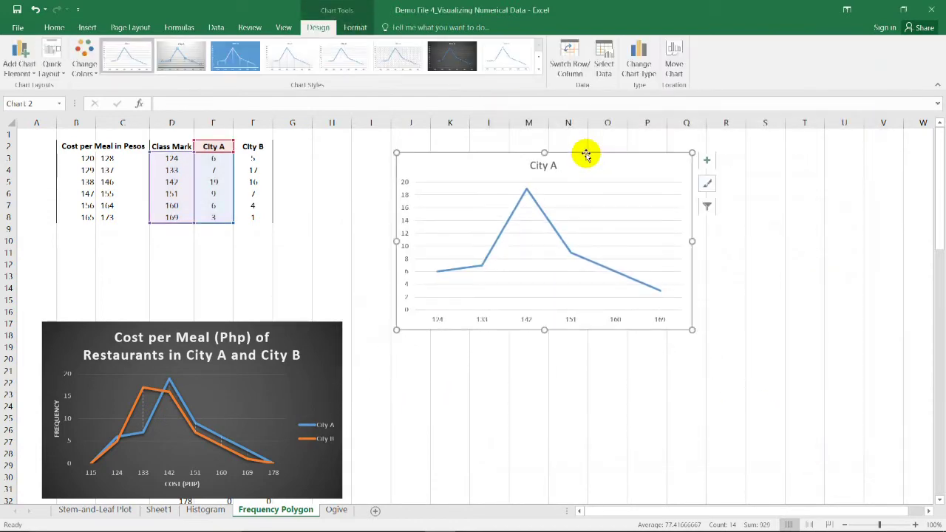
pyautogui.press('Escape')
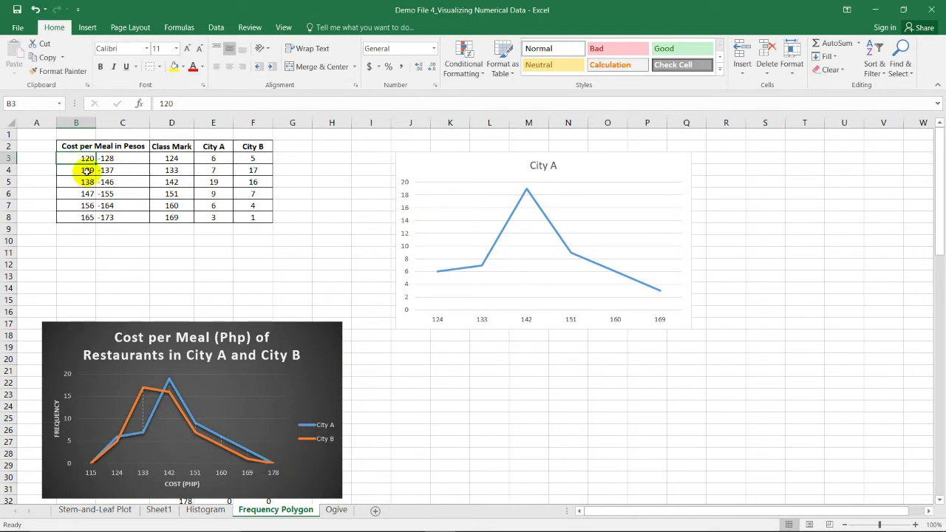
# - Insert a blank row above the 120-128 cost interval in the meal cost table
pyautogui.moveTo(86, 170); pyautogui.dragTo(85, 158)
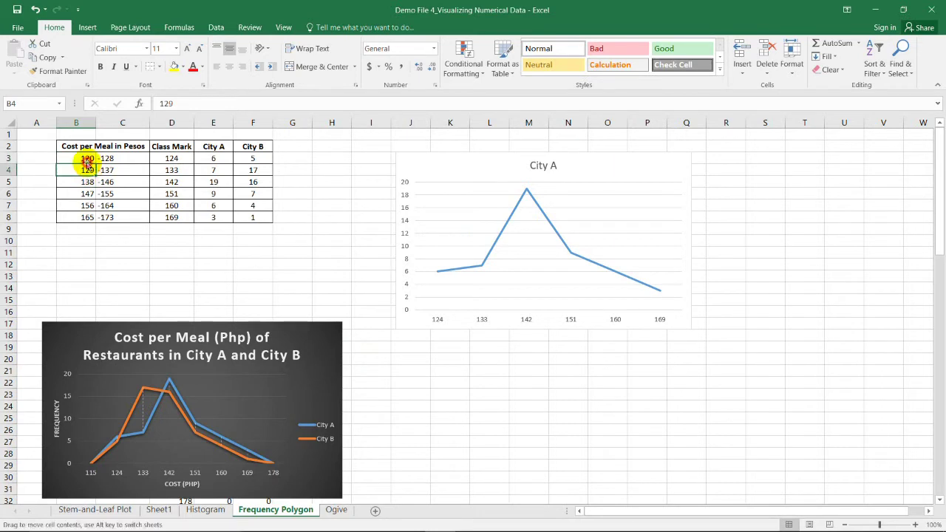
pyautogui.click(86, 170)
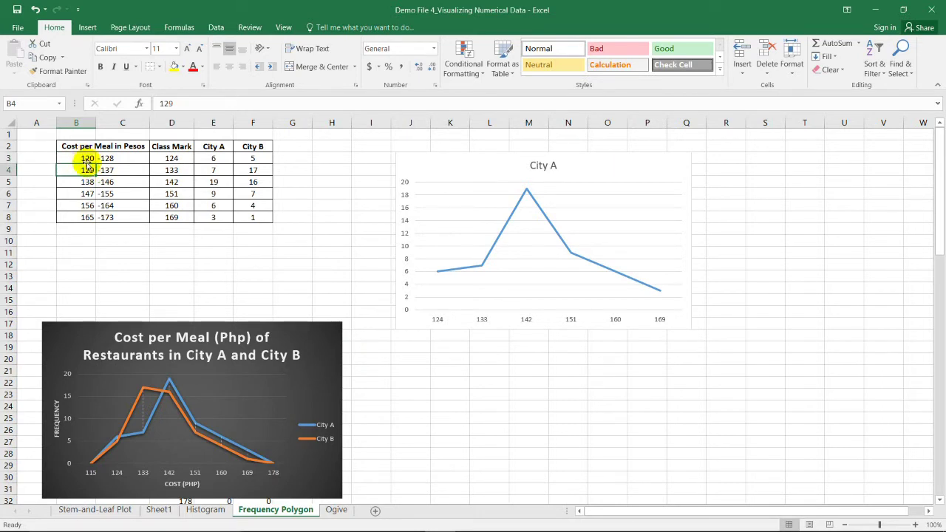
pyautogui.click(88, 157)
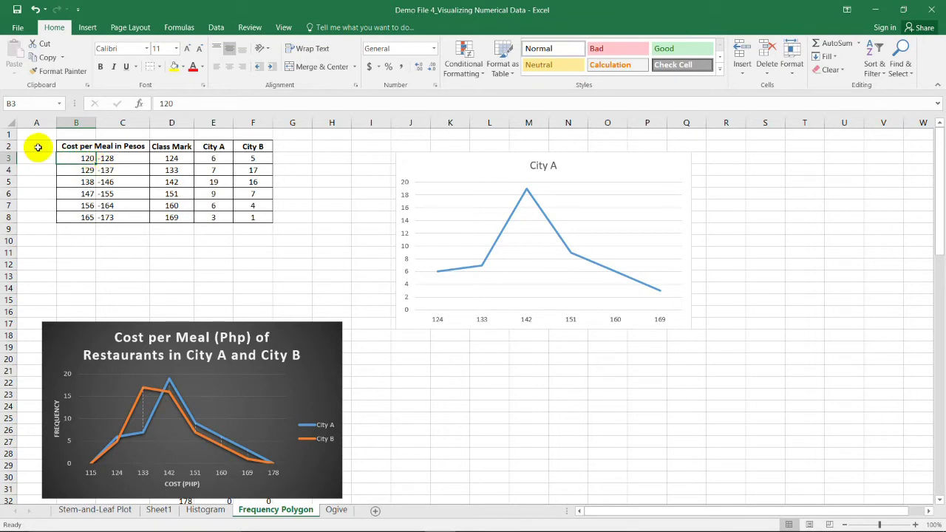
pyautogui.click(9, 157)
pyautogui.rightClick(9, 157)
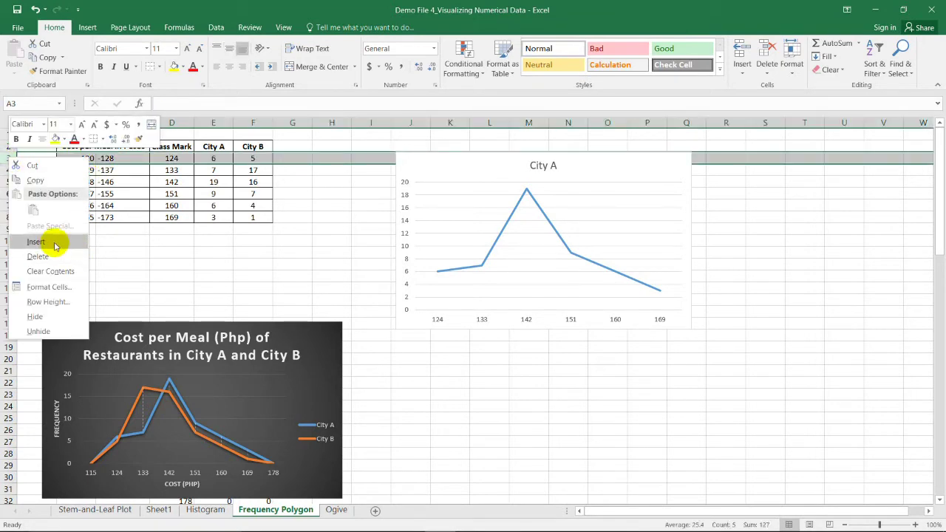
pyautogui.click(60, 242)
# - Add the extra class marks 115 in D3 and 178 in D10 at the two ends of the Class Mark column
pyautogui.click(175, 170)
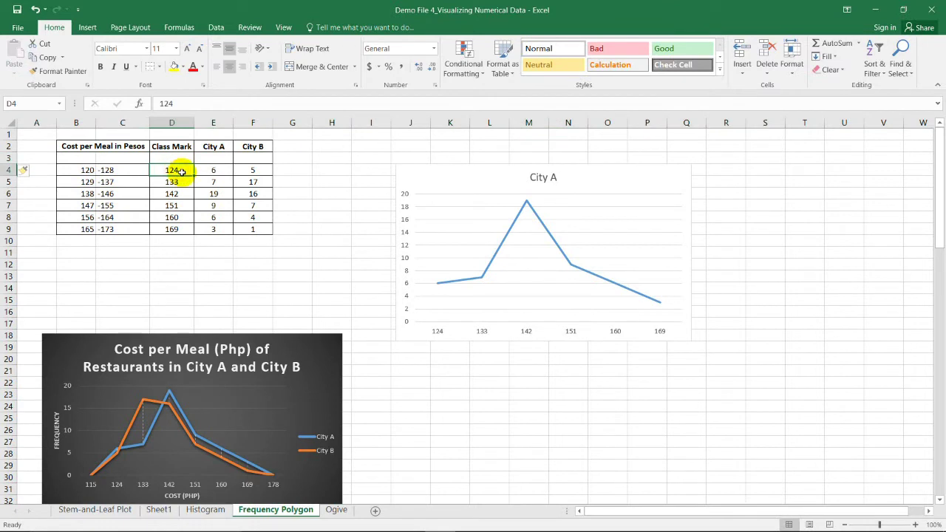
pyautogui.click(177, 158)
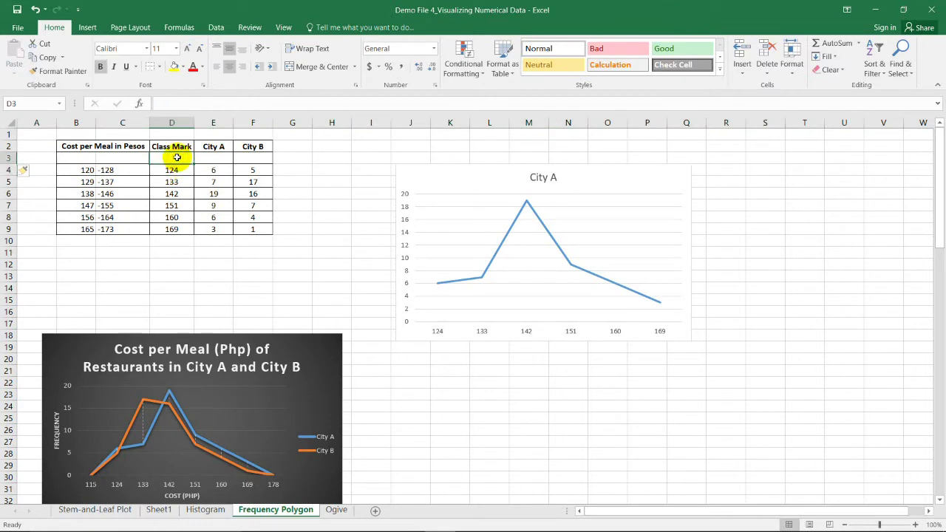
pyautogui.write('115')
pyautogui.click(176, 239)
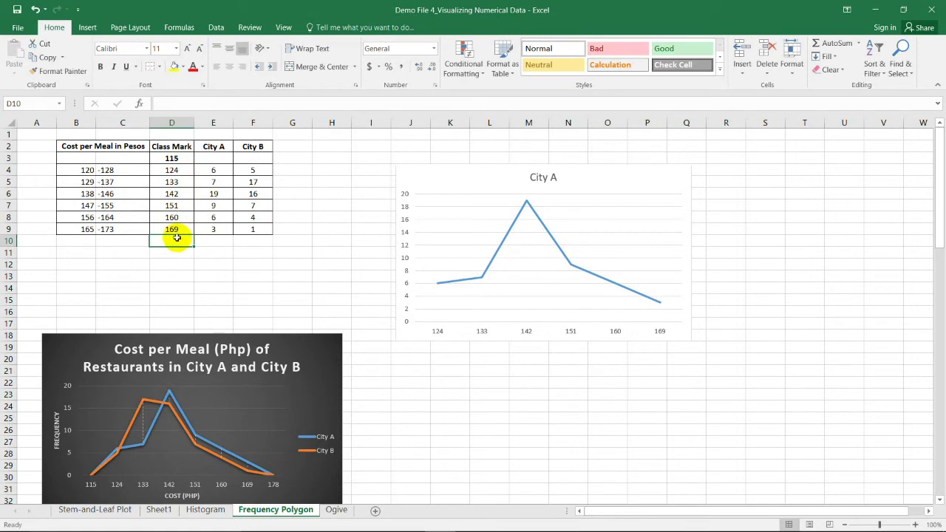
pyautogui.write('178')
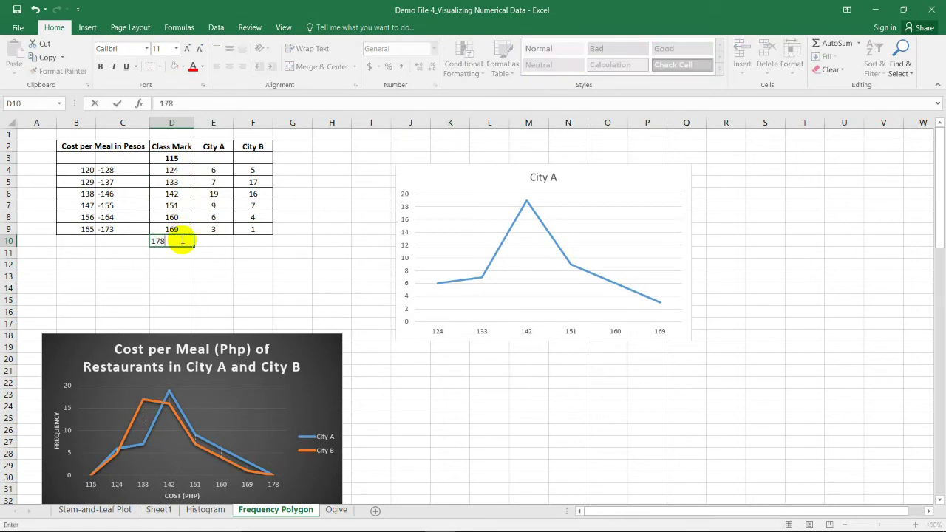
pyautogui.click(221, 254)
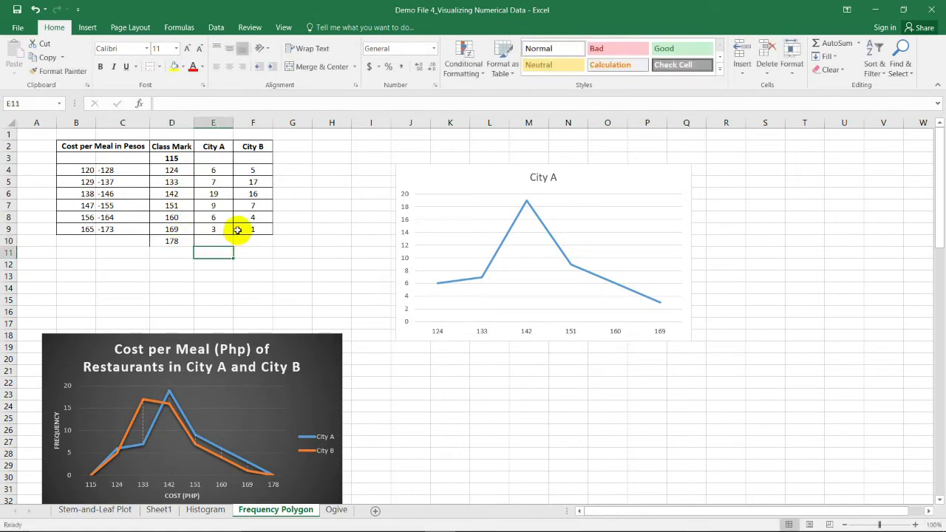
# - Enter a frequency of 0 for City A and City B in both added rows, cells E3, F3, E10 and F10
pyautogui.click(215, 158)
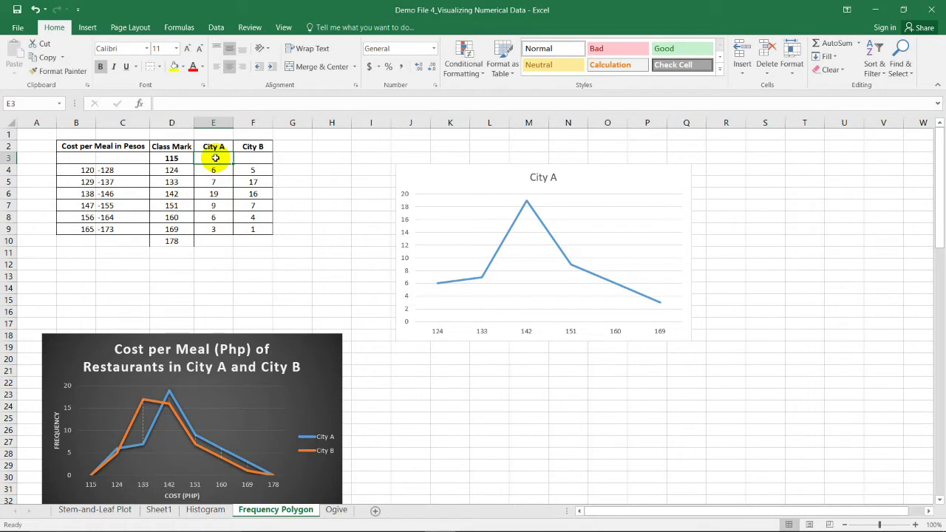
pyautogui.write('0')
pyautogui.click(250, 160)
pyautogui.write('0')
pyautogui.click(215, 241)
pyautogui.write('0')
pyautogui.click(259, 241)
pyautogui.write('0')
pyautogui.click(335, 231)
pyautogui.click(307, 194)
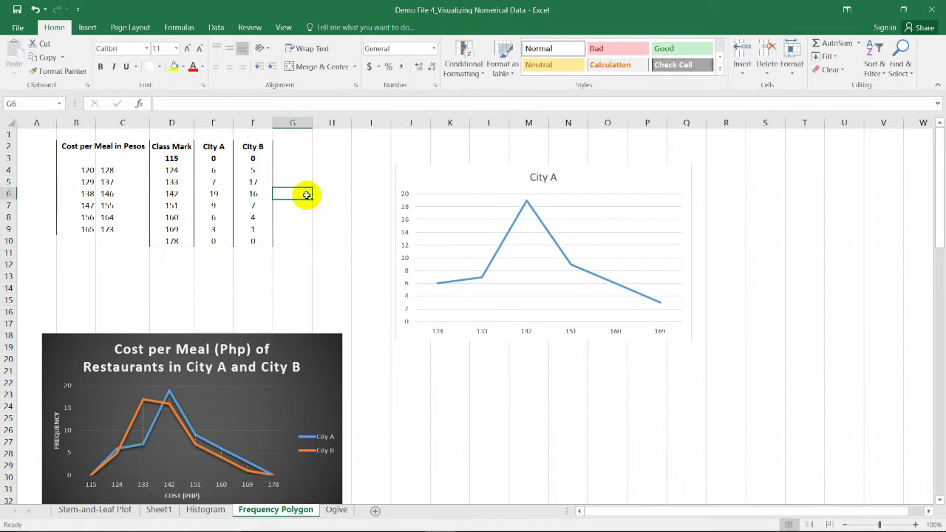
# - Insert a line chart from D2:E10 that plots City A frequencies against the extended class marks
pyautogui.moveTo(167, 144); pyautogui.dragTo(216, 241)
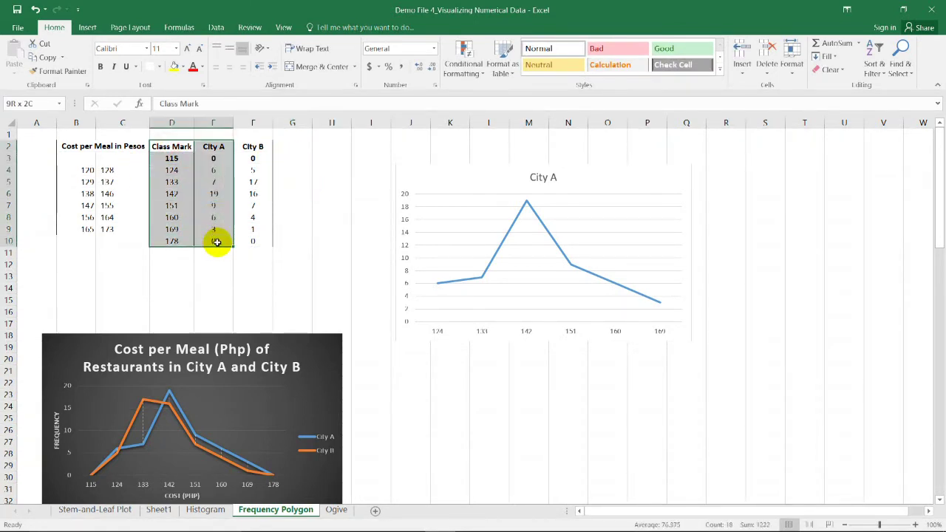
pyautogui.click(87, 28)
pyautogui.click(408, 65)
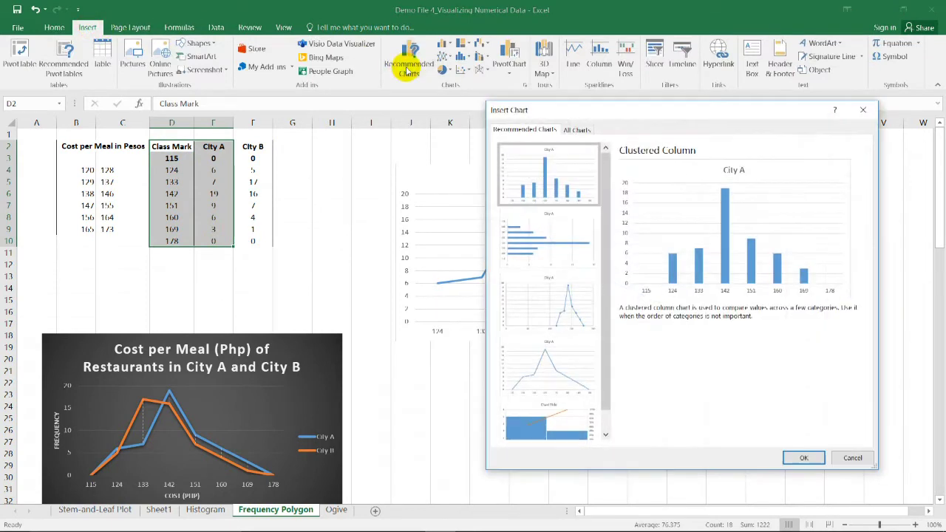
pyautogui.click(860, 112)
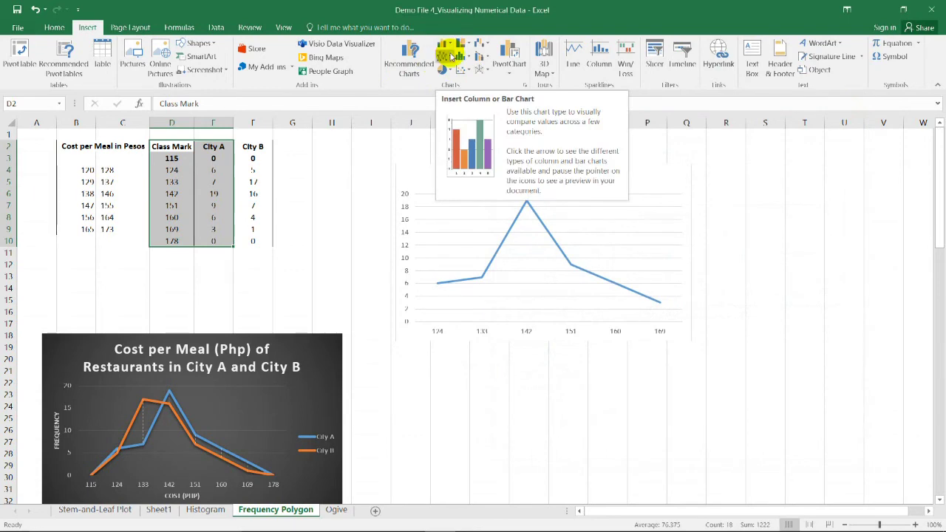
pyautogui.click(444, 56)
pyautogui.click(491, 298)
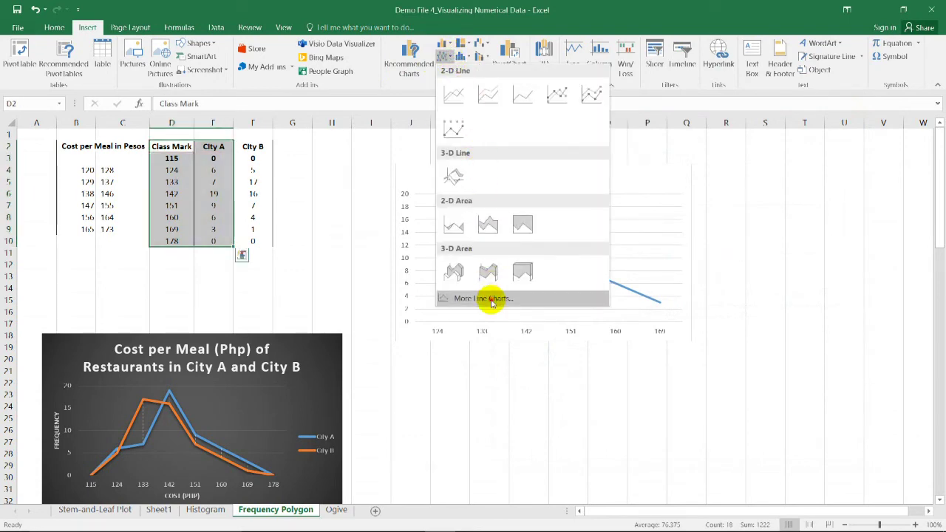
pyautogui.click(777, 252)
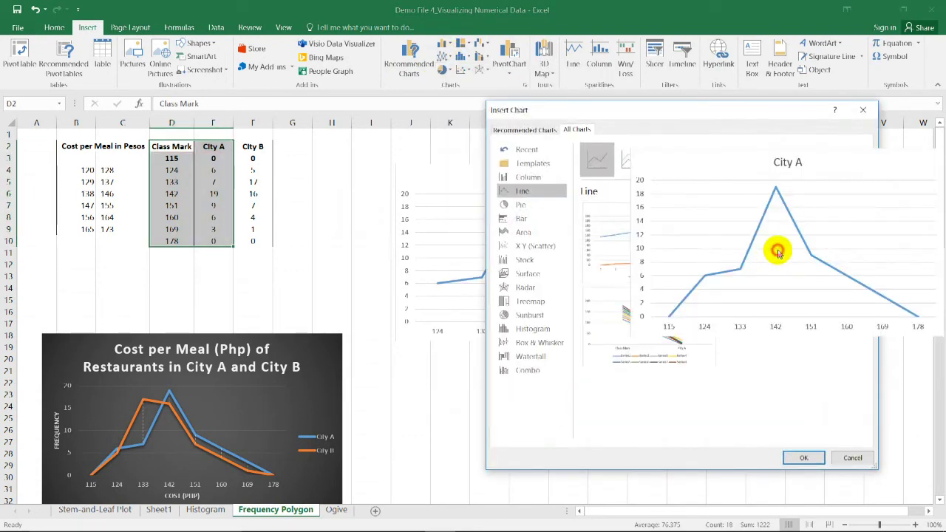
pyautogui.click(803, 458)
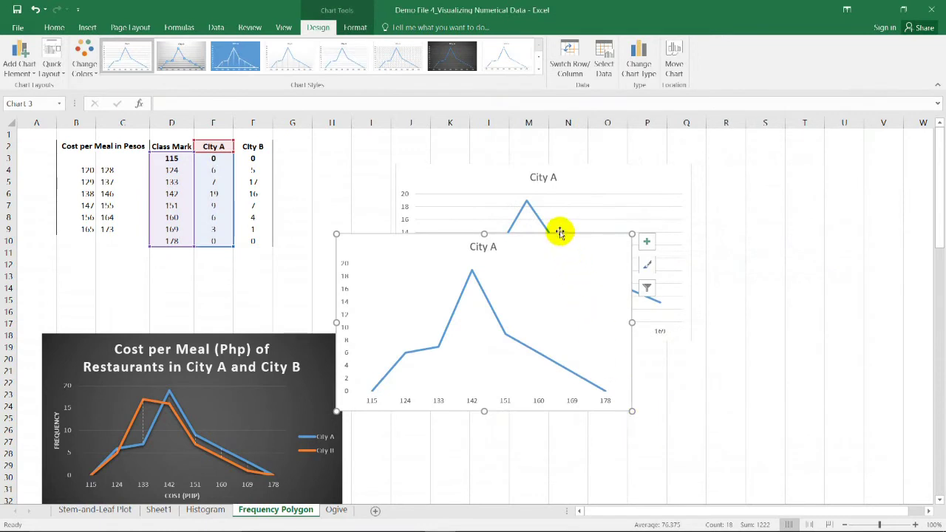
# - Move the new City A chart over the earlier one and enlarge it to cover that chart completely
pyautogui.moveTo(558, 233); pyautogui.dragTo(608, 143)
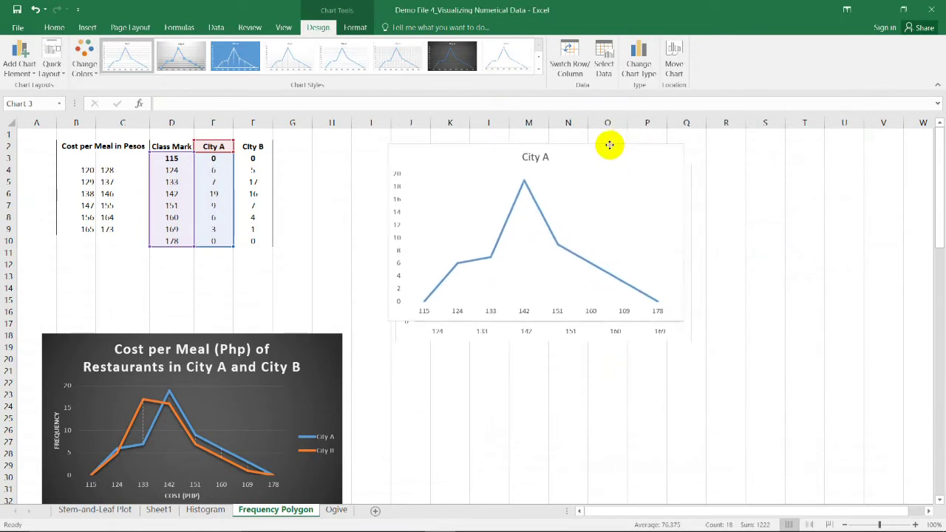
pyautogui.moveTo(686, 322); pyautogui.dragTo(736, 346)
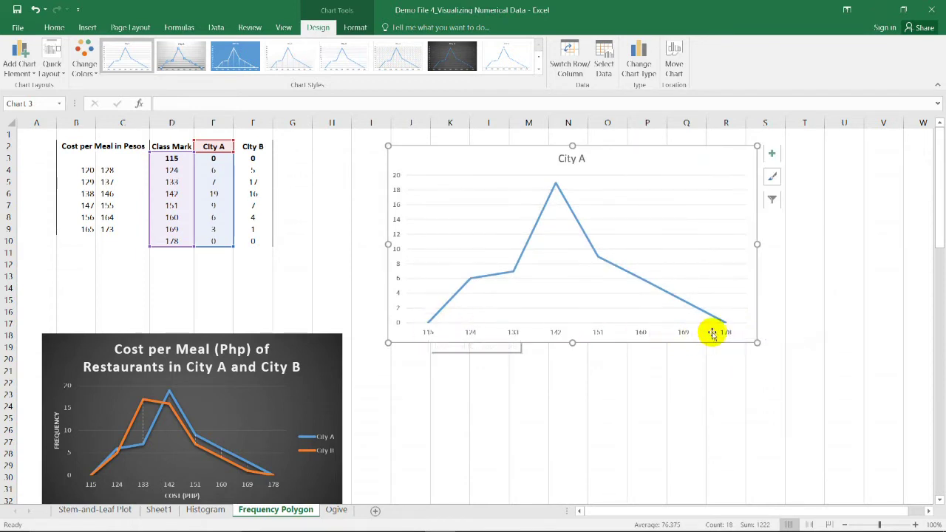
pyautogui.moveTo(758, 342); pyautogui.dragTo(774, 355)
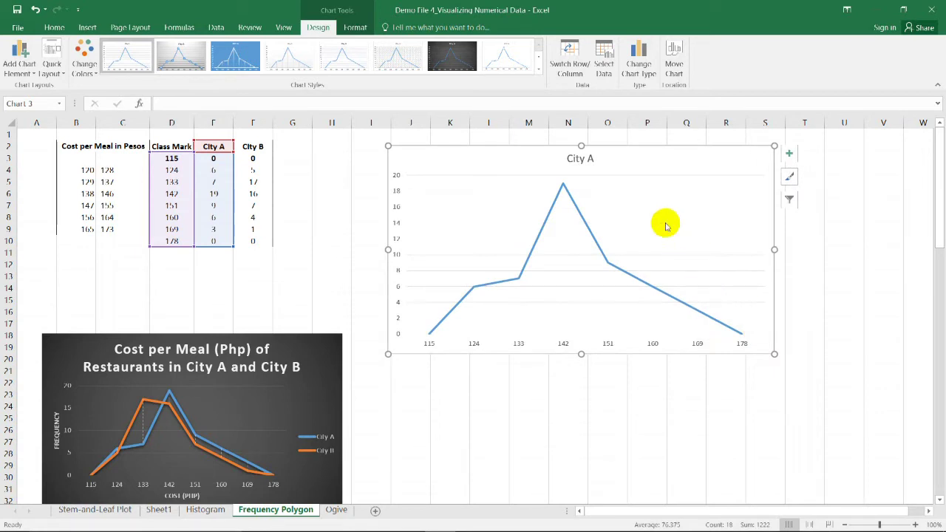
# - Apply the dark grey chart style and quick layout Layout 9 to the City A frequency polygon
pyautogui.click(452, 58)
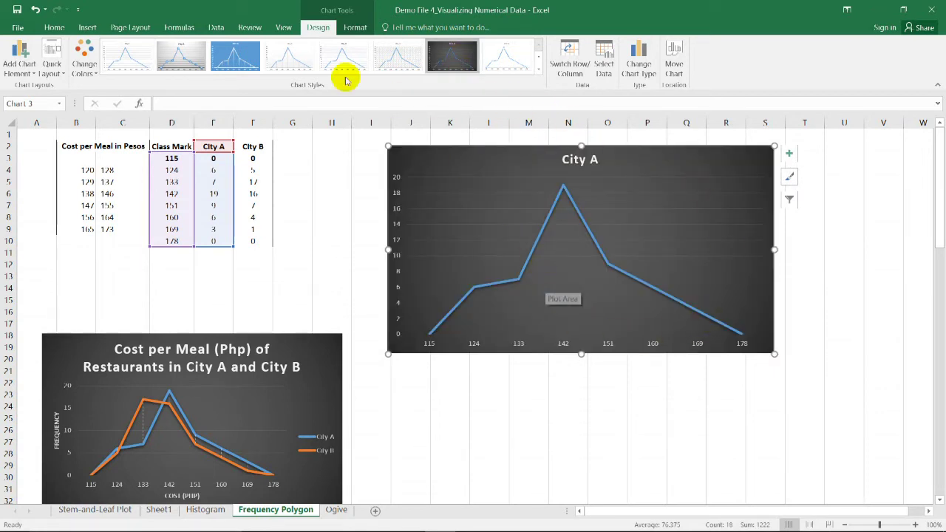
pyautogui.click(50, 58)
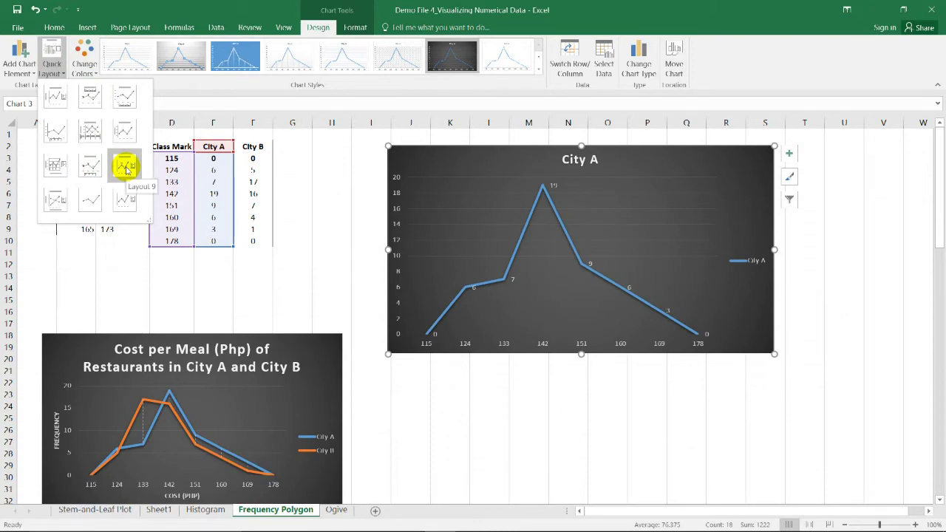
pyautogui.click(125, 168)
pyautogui.click(332, 252)
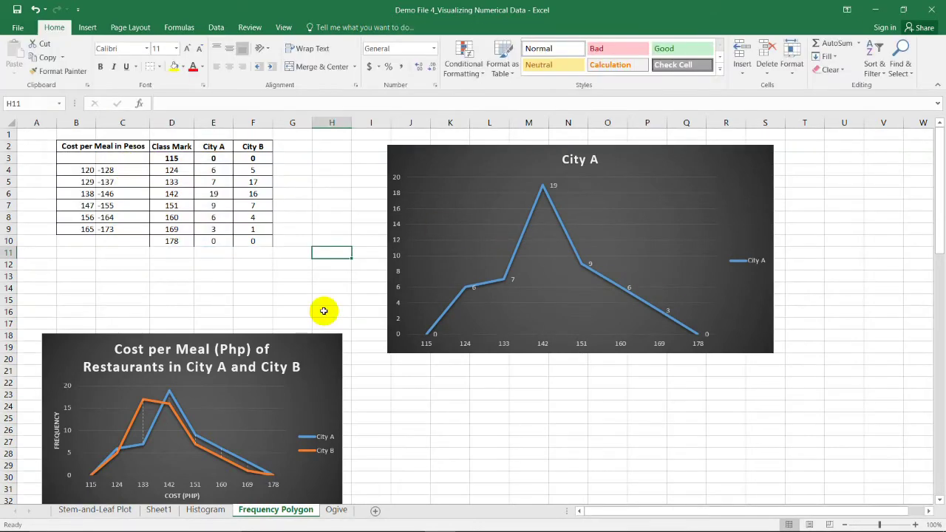
# - Insert a line chart from D2:F10 that plots the City A and City B frequencies against the class marks
pyautogui.click(318, 216)
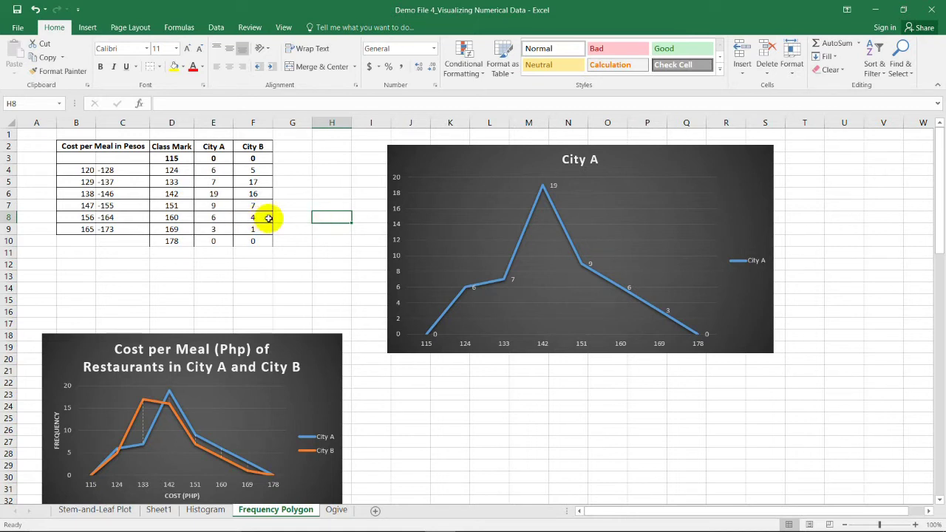
pyautogui.moveTo(175, 148); pyautogui.dragTo(254, 239)
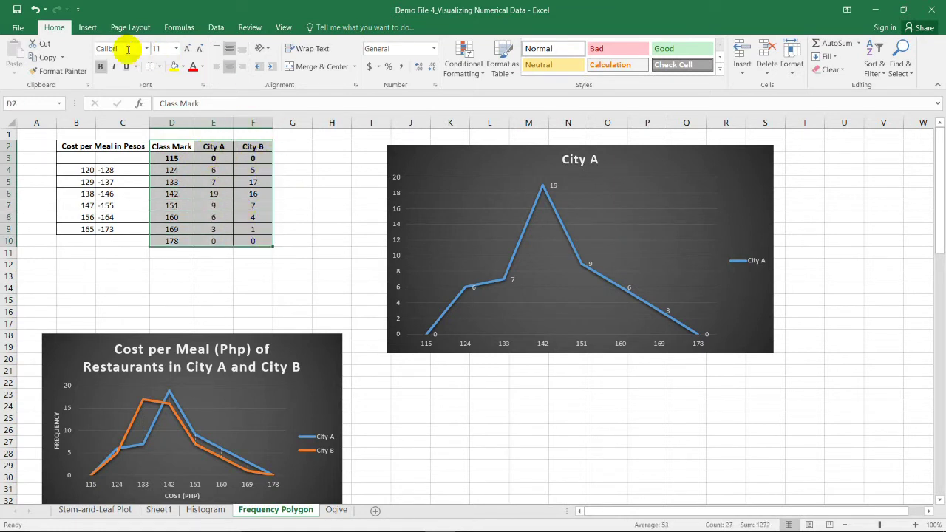
pyautogui.click(87, 27)
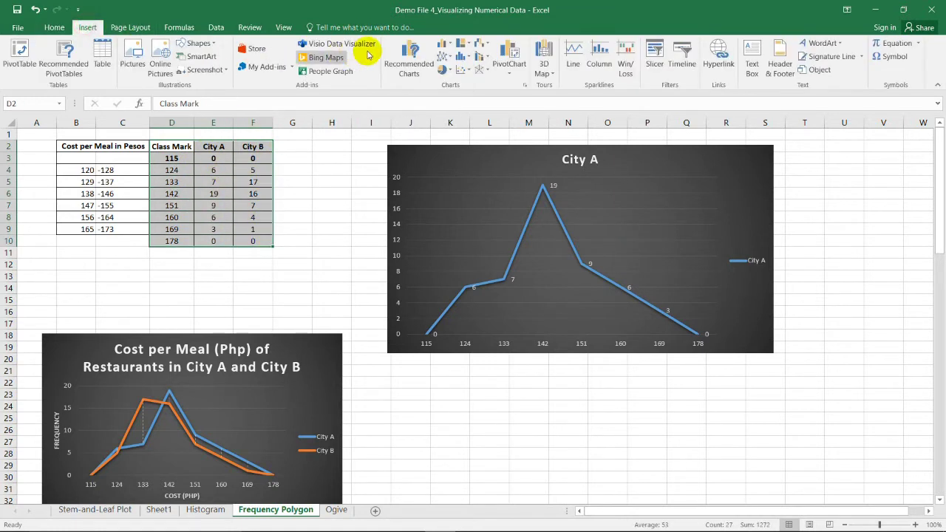
pyautogui.click(449, 57)
pyautogui.click(500, 299)
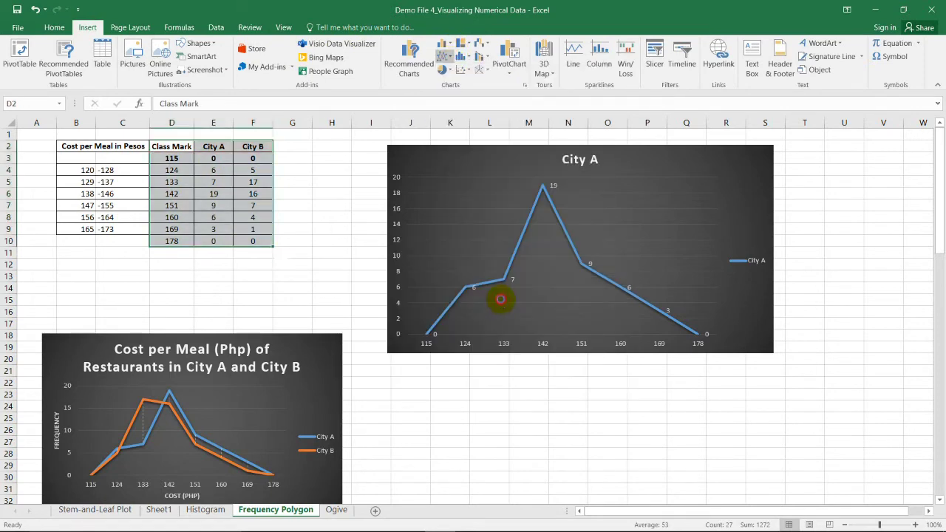
pyautogui.moveTo(805, 250)
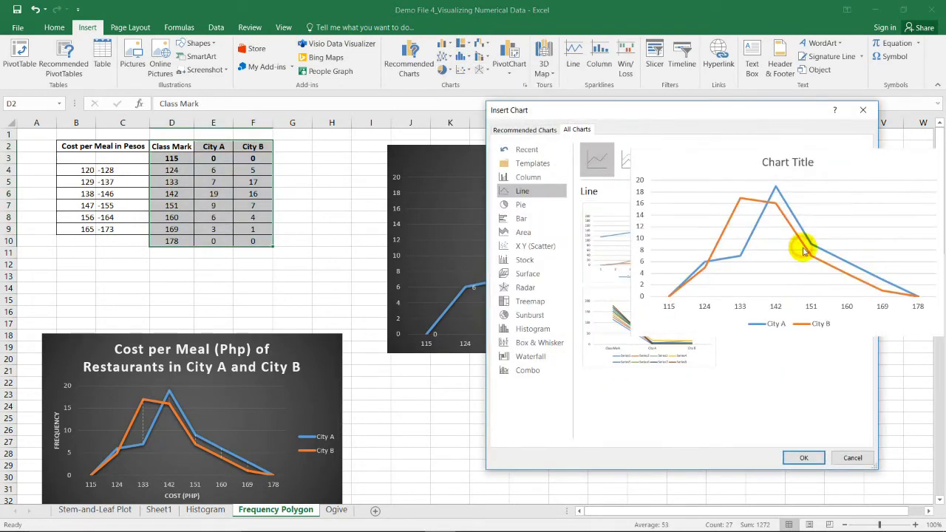
pyautogui.click(803, 458)
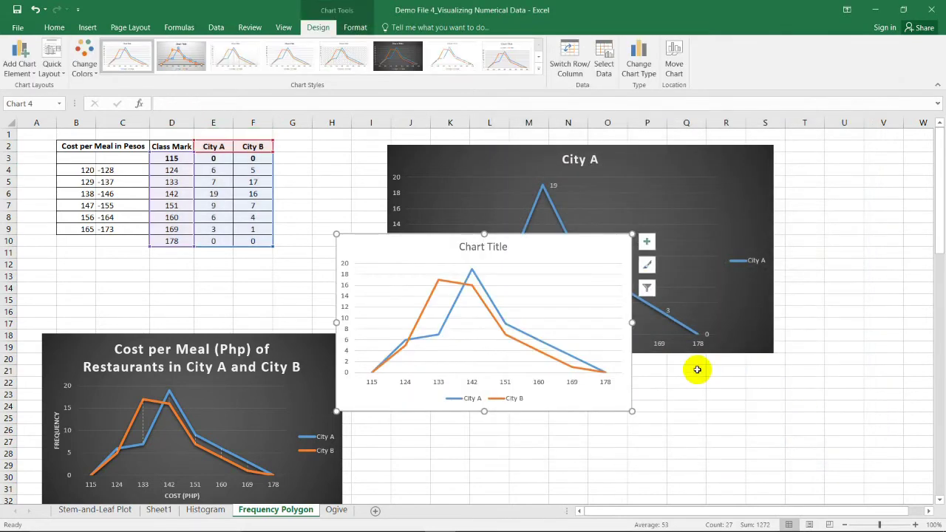
# - Enlarge the new two-city chart to cover the City A chart and apply the light chart style with the patterned background
pyautogui.moveTo(632, 411); pyautogui.dragTo(780, 501)
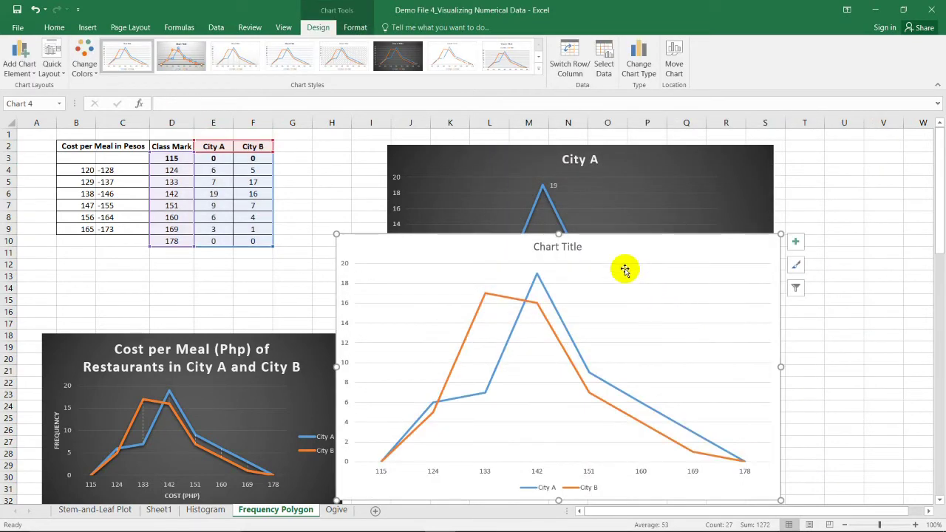
pyautogui.moveTo(609, 237); pyautogui.dragTo(622, 133)
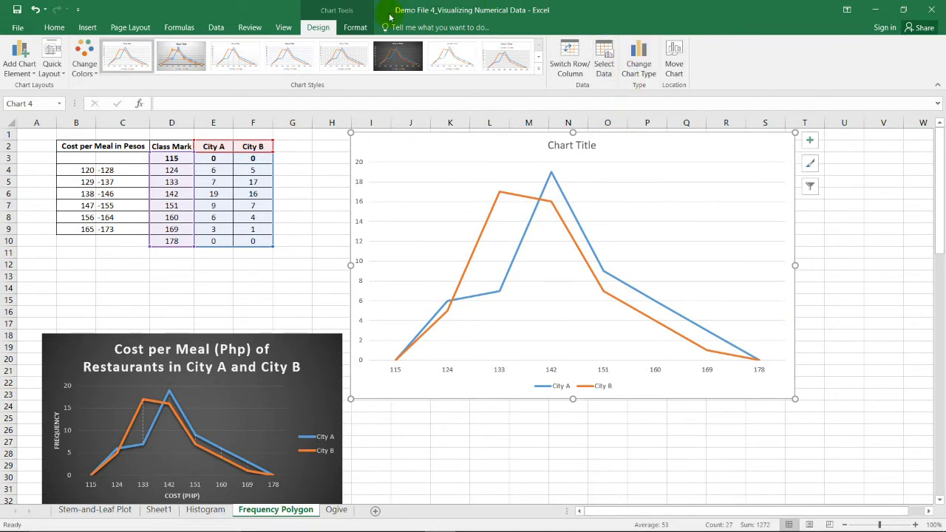
pyautogui.click(349, 28)
pyautogui.click(318, 27)
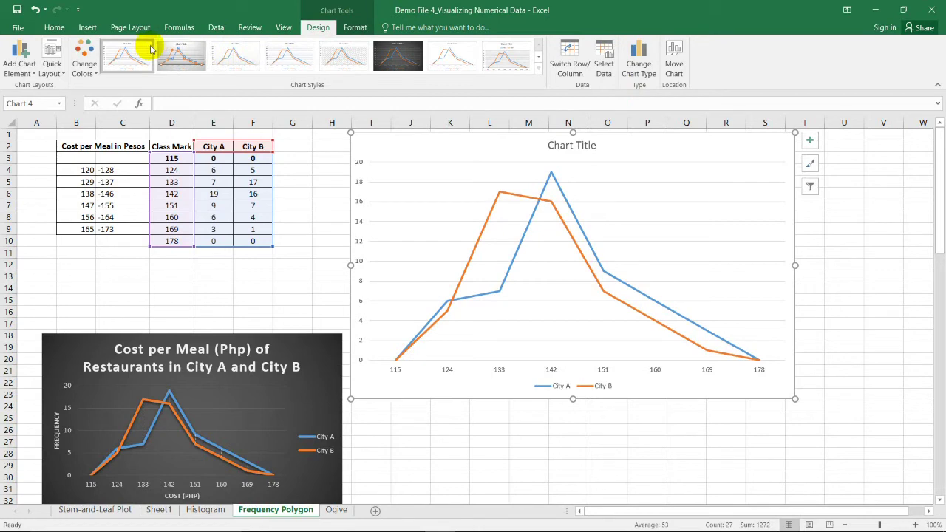
pyautogui.click(391, 53)
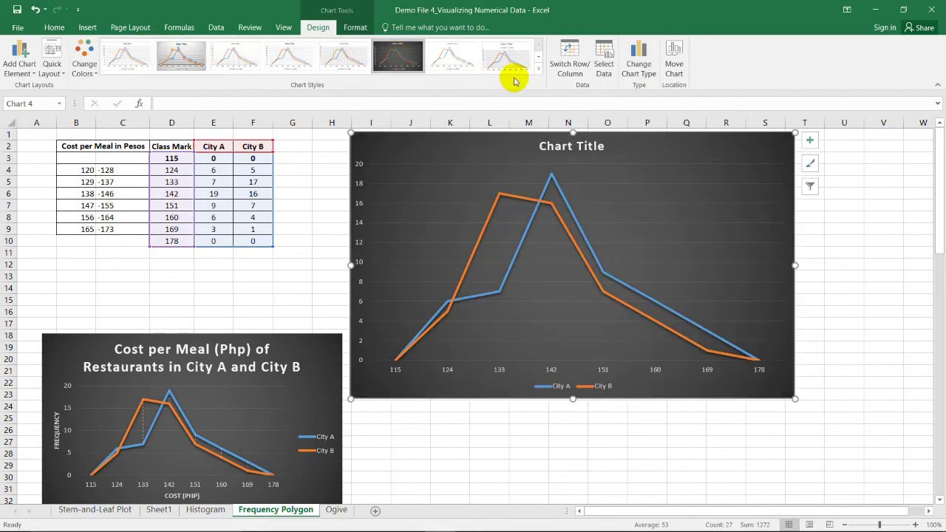
pyautogui.click(339, 59)
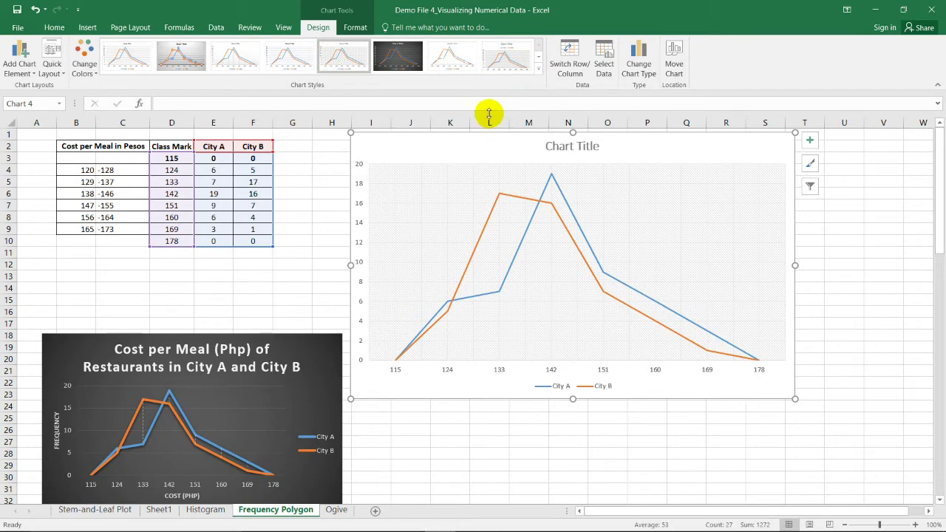
# - Reposition and resize the titled cost-per-meal chart below the table and remove the two untitled practice charts beside the table
pyautogui.click(834, 265)
pyautogui.click(230, 332)
pyautogui.moveTo(231, 332); pyautogui.dragTo(205, 155)
pyautogui.moveTo(322, 344); pyautogui.dragTo(442, 419)
pyautogui.moveTo(250, 180); pyautogui.dragTo(265, 263)
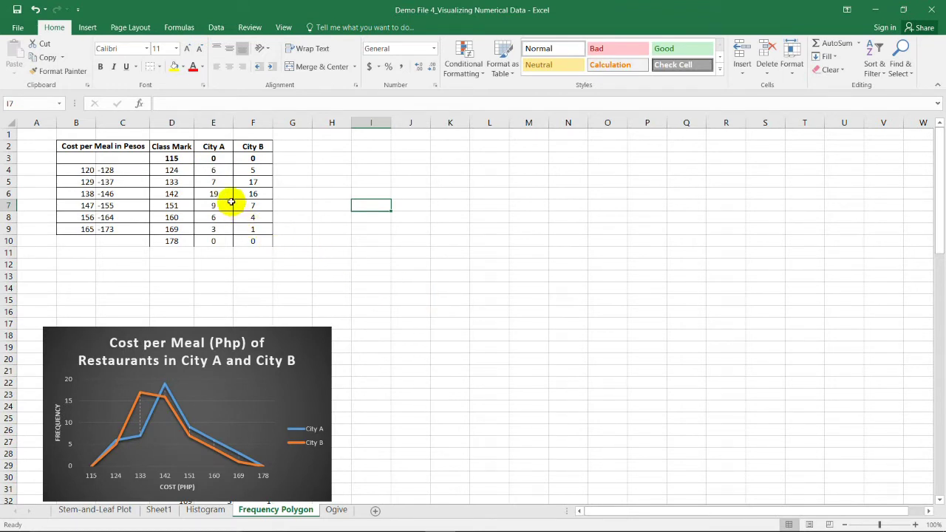
# - Total the City A frequencies in cell E12 with the formula =SUM(E4:E9)
pyautogui.moveTo(213, 158); pyautogui.dragTo(224, 240)
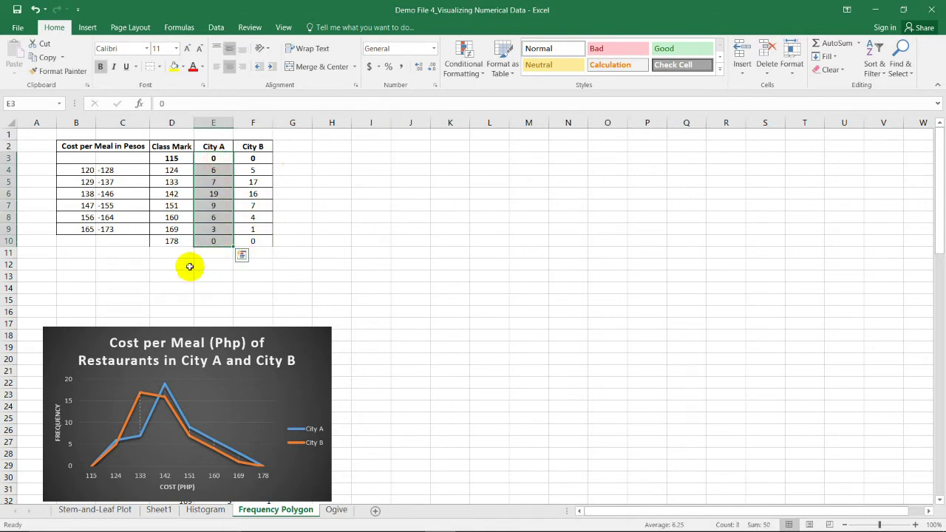
pyautogui.click(211, 264)
pyautogui.write('=')
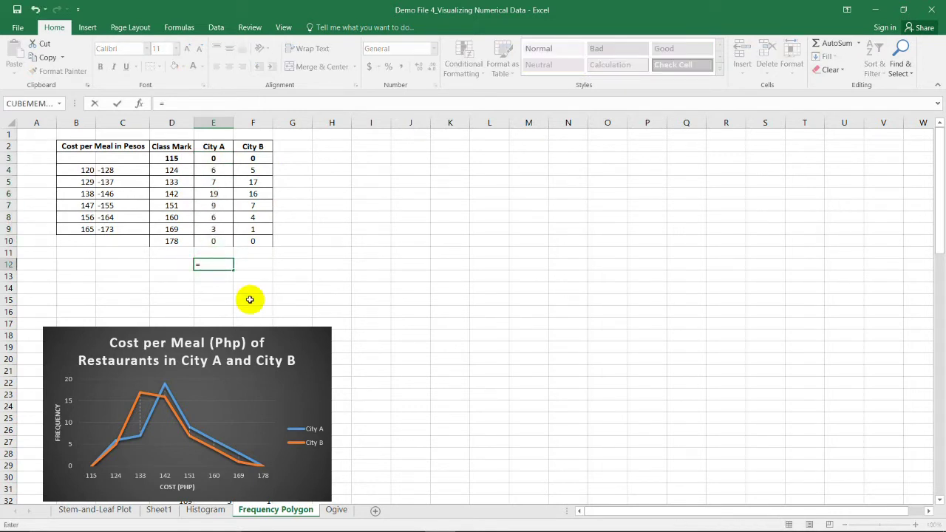
pyautogui.write('sum(')
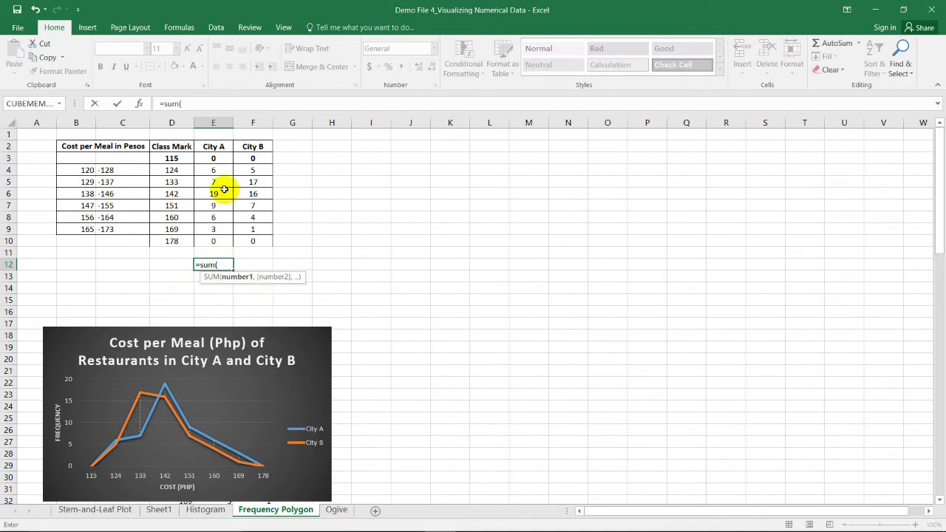
pyautogui.moveTo(214, 170); pyautogui.dragTo(231, 230)
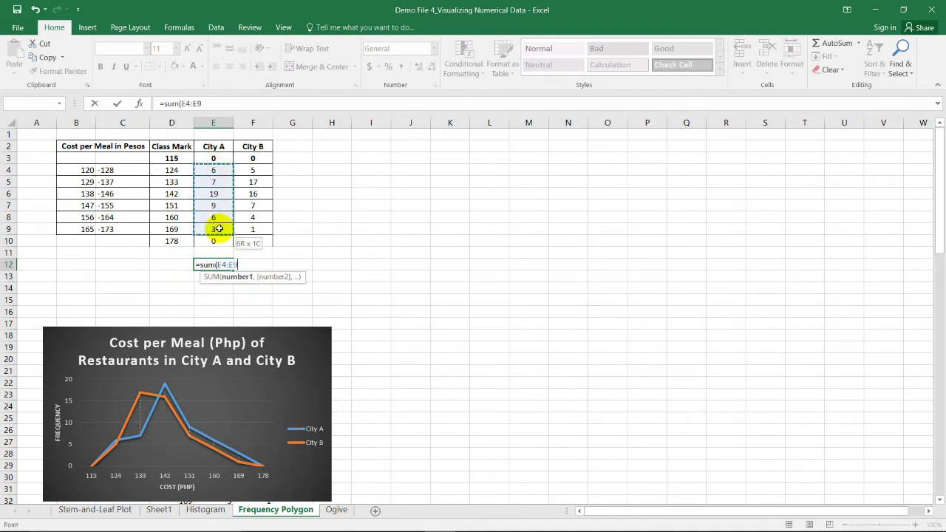
pyautogui.press('Return')
pyautogui.click(225, 264)
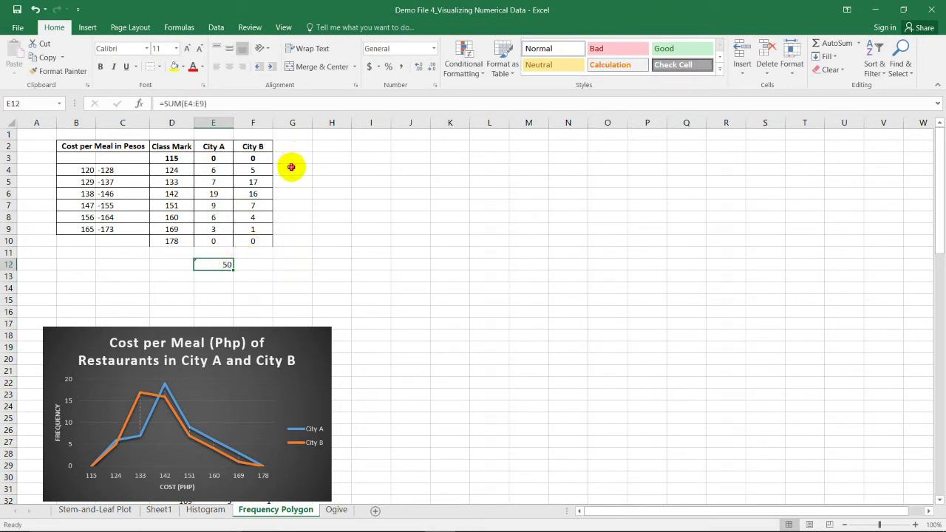
# - Calculate the first City A percentage in cell G4 with the formula =E4*100/$E$12
pyautogui.click(291, 168)
pyautogui.write('=')
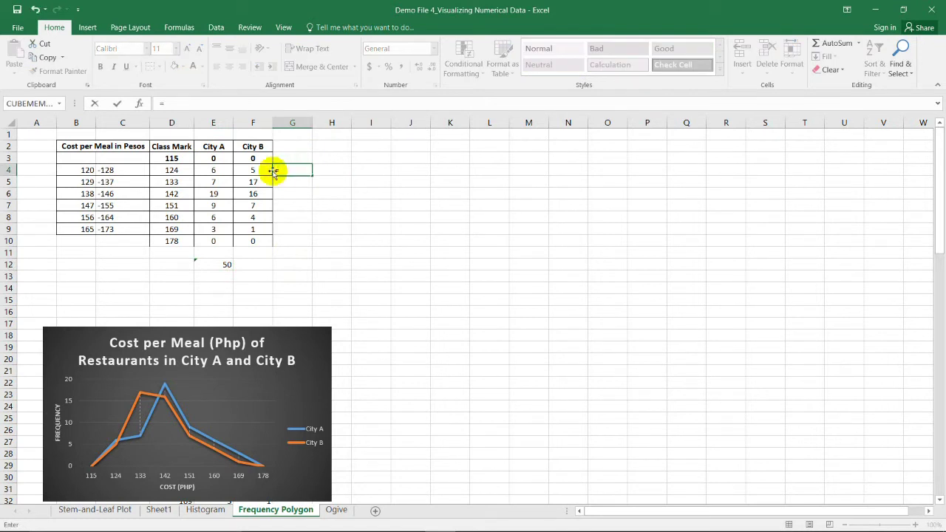
pyautogui.click(220, 170)
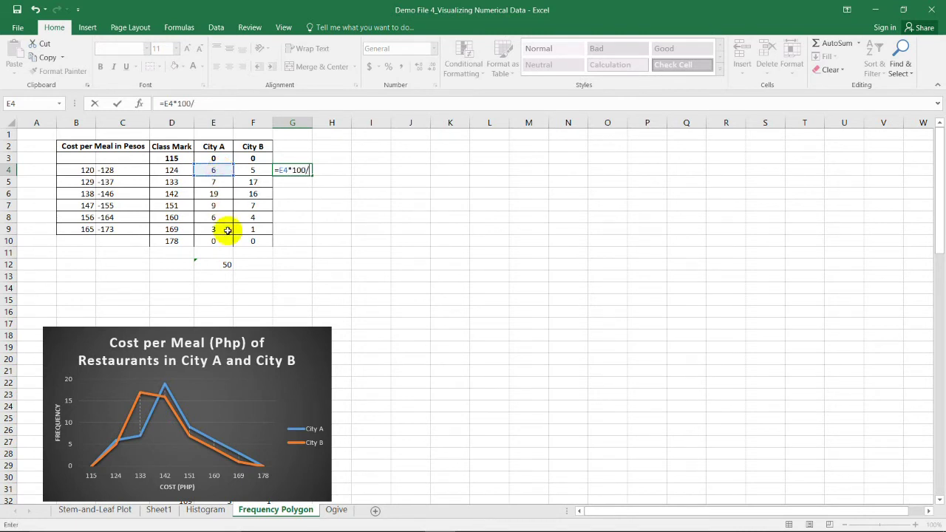
pyautogui.click(220, 265)
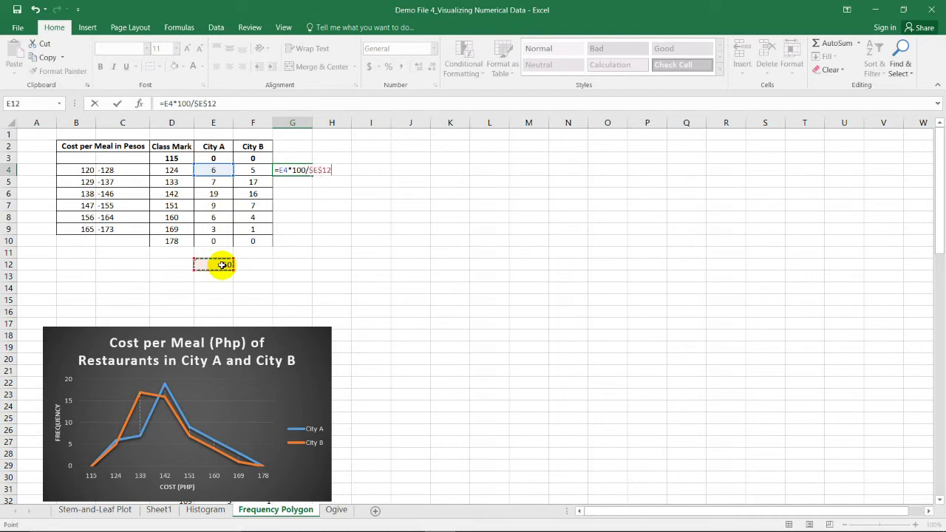
pyautogui.press('Return')
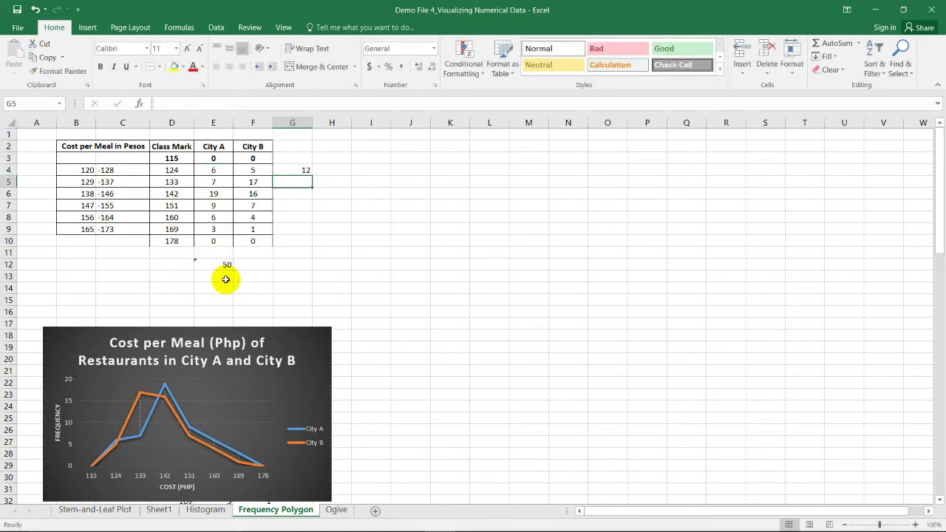
# - Fill the percentage formula from G4 down to G9 for the remaining City A classes, leaving cell G10 empty
pyautogui.click(314, 171)
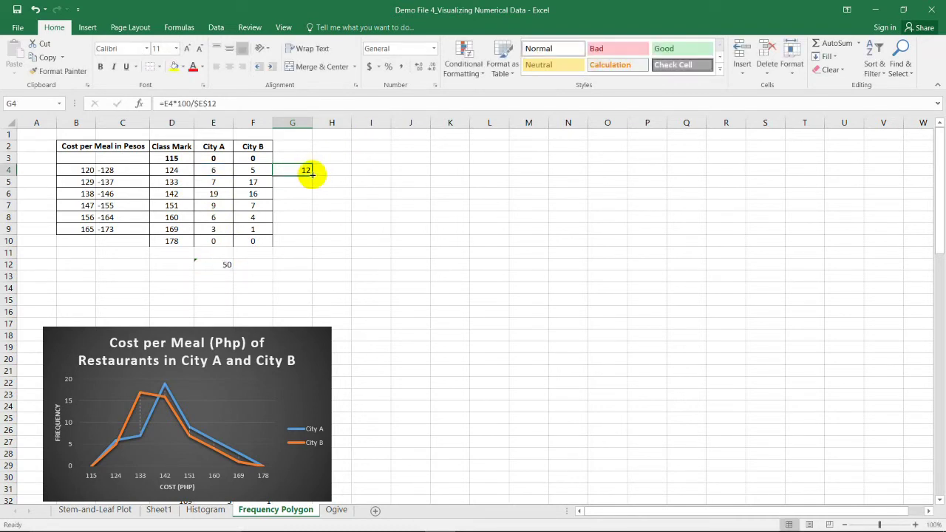
pyautogui.click(311, 173)
pyautogui.doubleClick(311, 173)
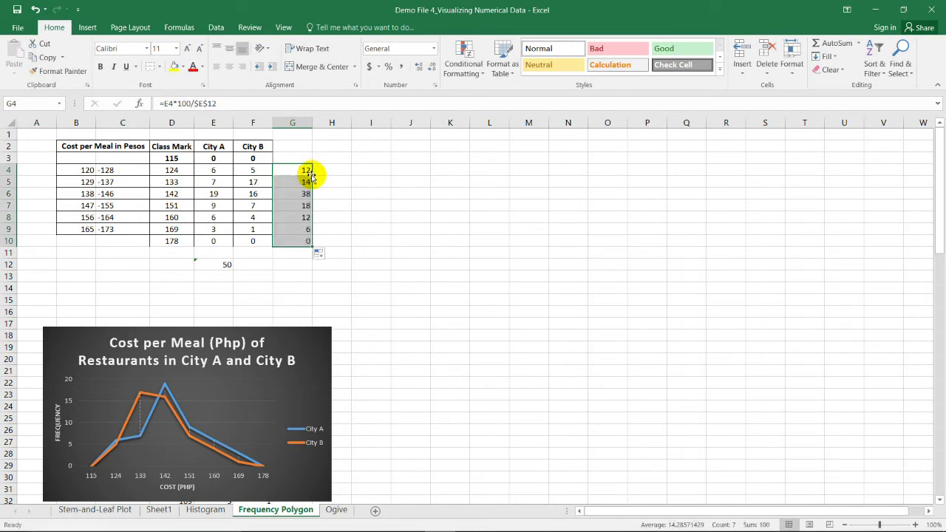
pyautogui.click(353, 191)
pyautogui.click(303, 241)
pyautogui.click(354, 250)
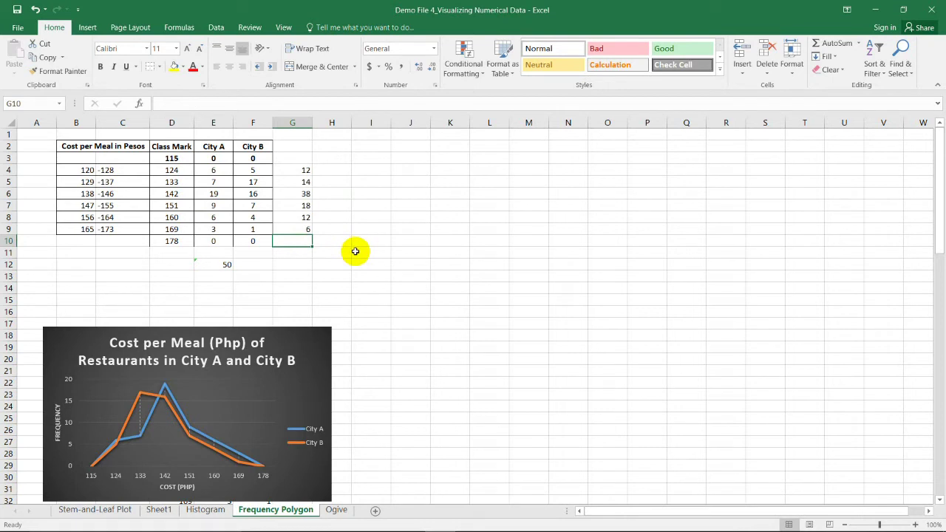
pyautogui.click(307, 170)
pyautogui.moveTo(307, 170); pyautogui.dragTo(307, 227)
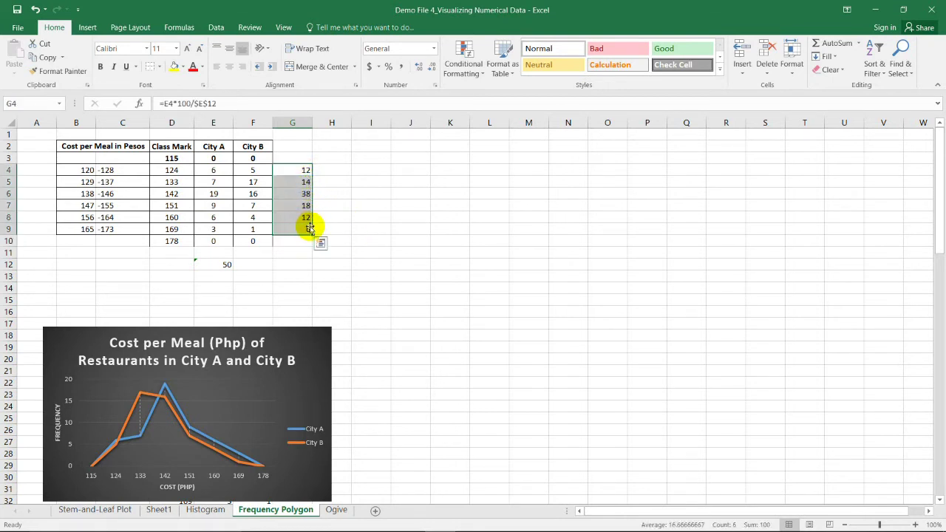
pyautogui.click(410, 228)
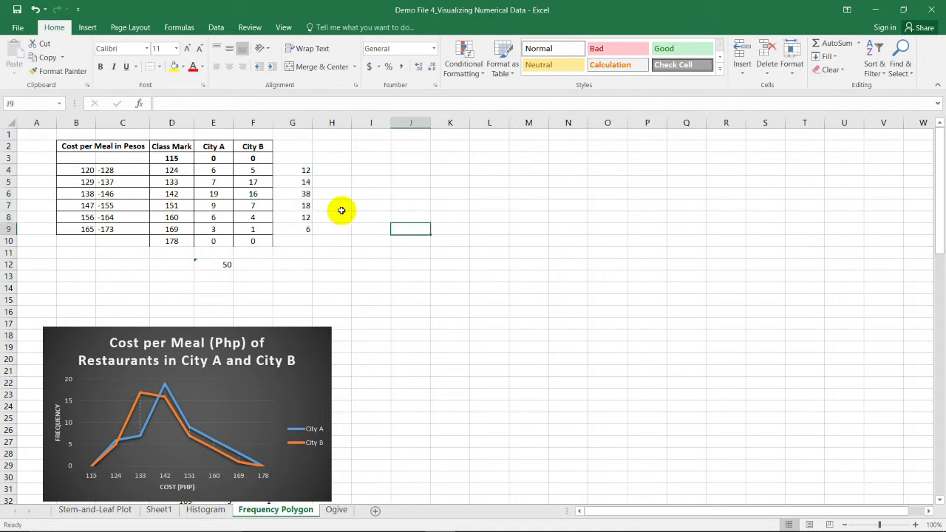
# - Enter the heading CITY A % in cell G2 above the percentages
pyautogui.click(299, 148)
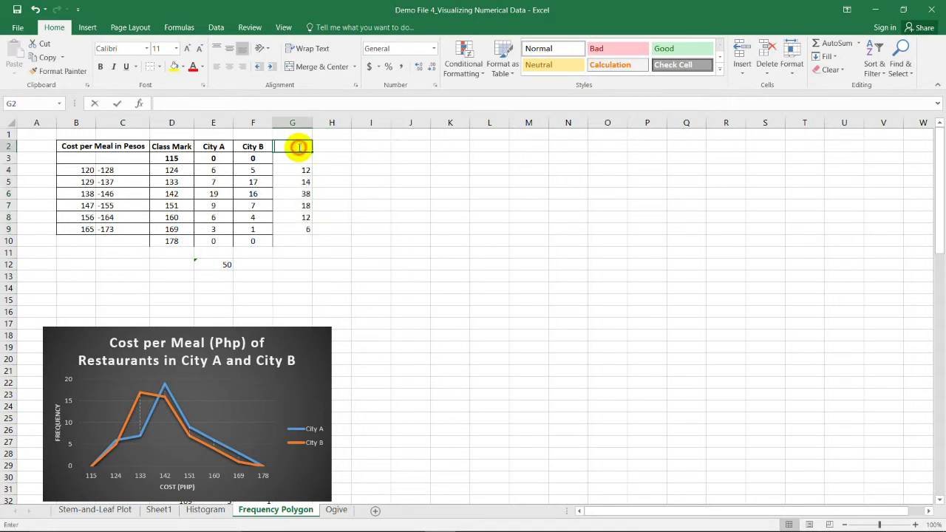
pyautogui.doubleClick(303, 144)
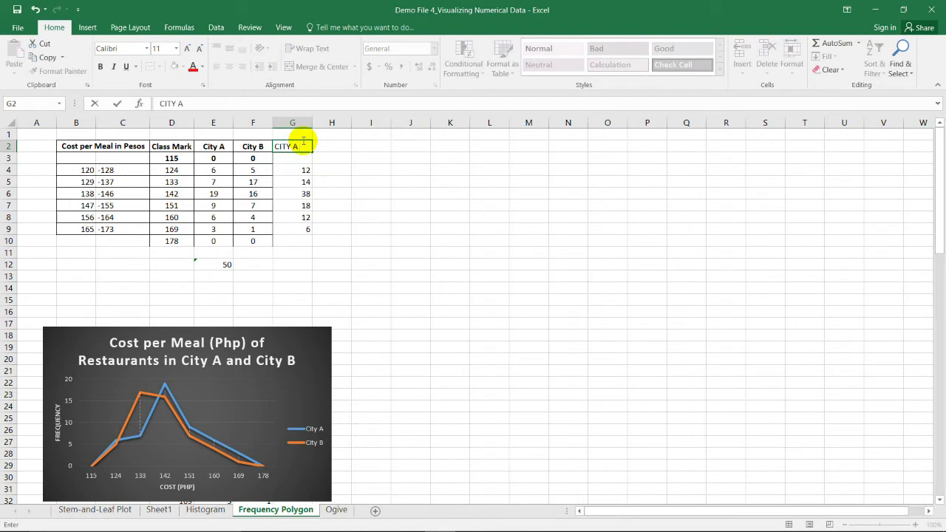
pyautogui.press('Return')
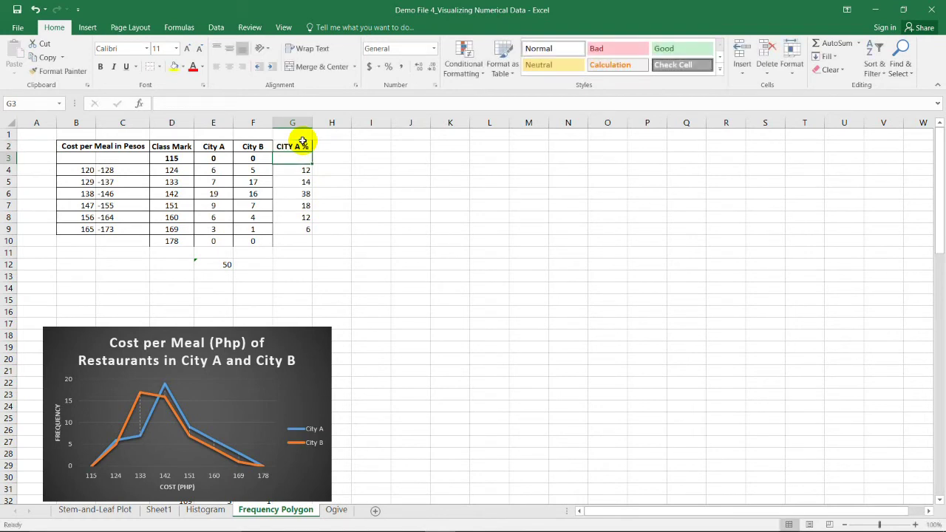
pyautogui.click(363, 183)
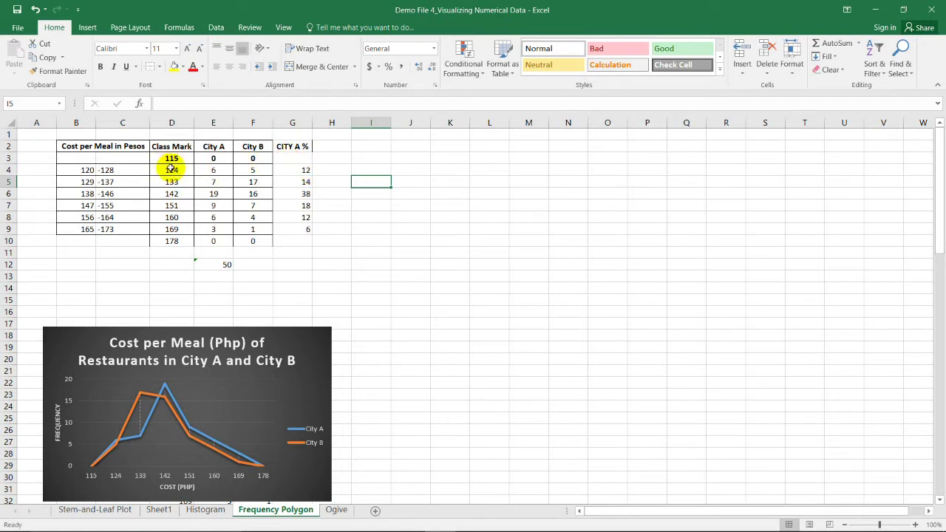
# - Insert a line chart of CITY A % (G2:G10) using the class marks (D2:D10) as horizontal categories, and place it beside the table
pyautogui.moveTo(171, 148); pyautogui.dragTo(180, 241)
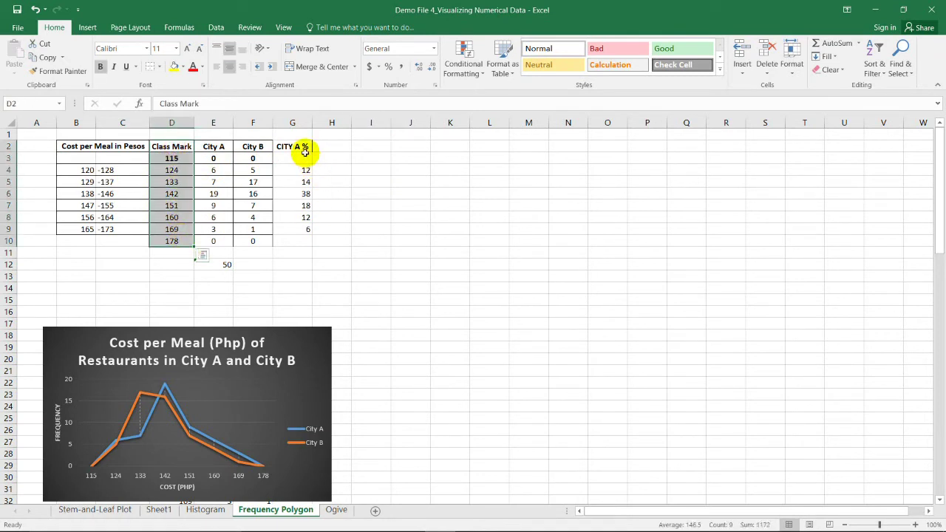
pyautogui.keyDown('ctrl'); pyautogui.moveTo(303, 147); pyautogui.dragTo(303, 241); pyautogui.keyUp('ctrl')
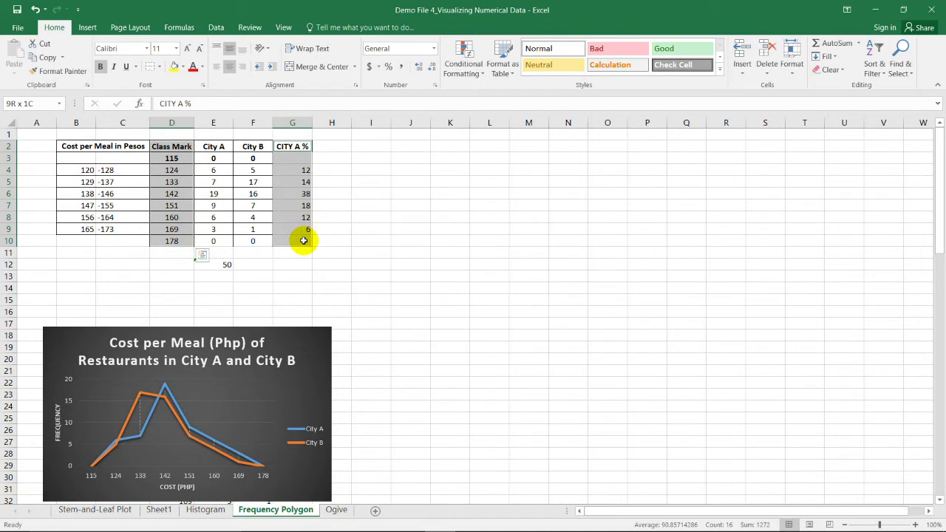
pyautogui.click(87, 27)
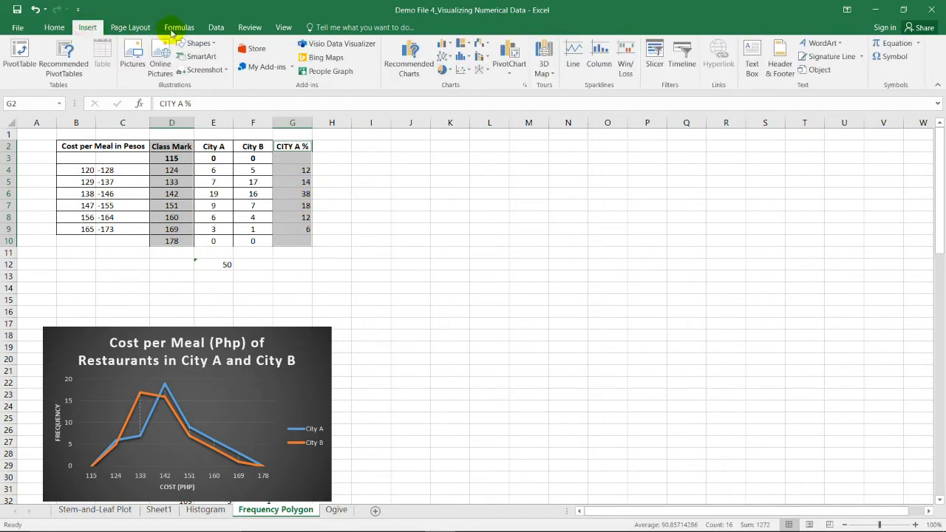
pyautogui.click(444, 57)
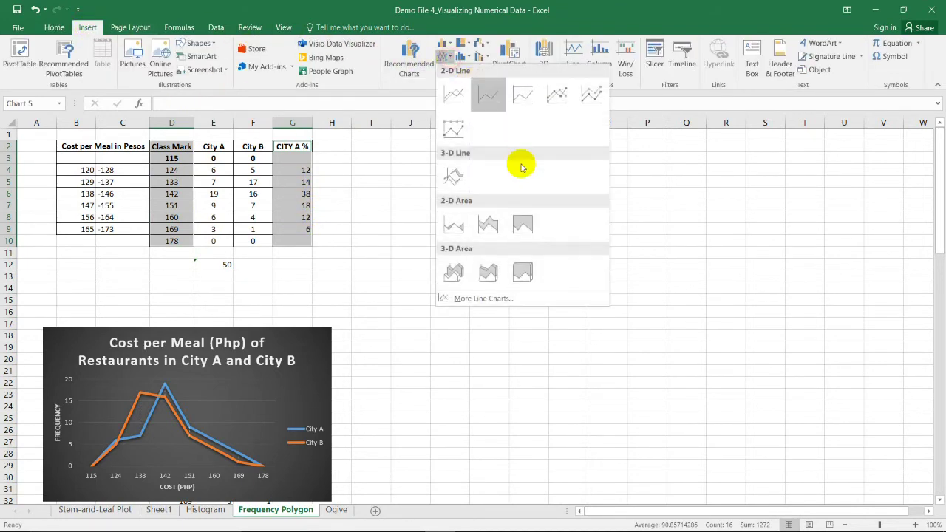
pyautogui.click(491, 299)
pyautogui.click(799, 249)
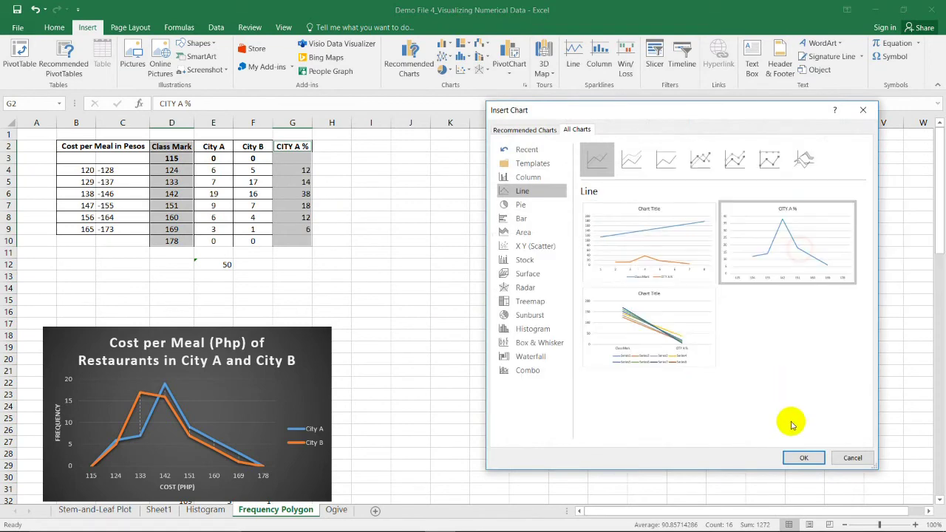
pyautogui.click(804, 459)
pyautogui.moveTo(522, 233); pyautogui.dragTo(578, 192)
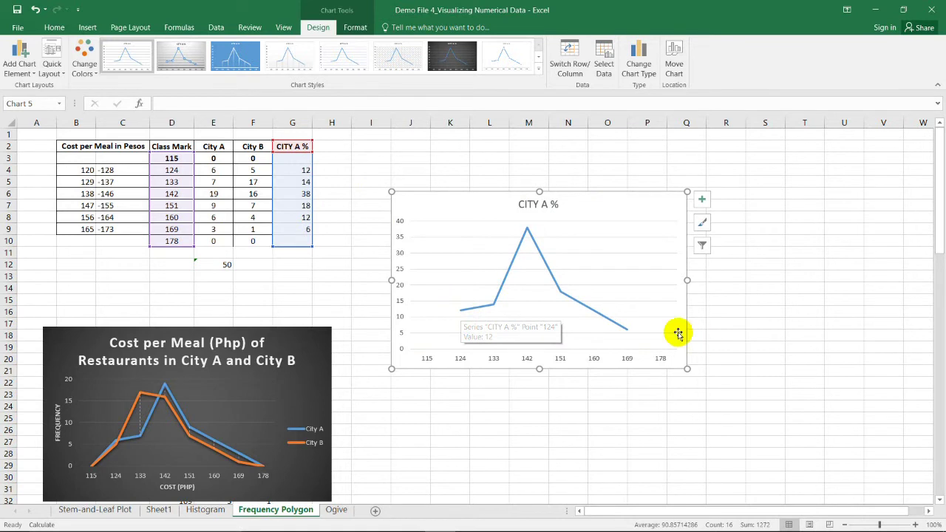
# - Enter 0 in cells G3 and G10 so the City A percentage polygon closes on the horizontal axis at both ends
pyautogui.click(341, 157)
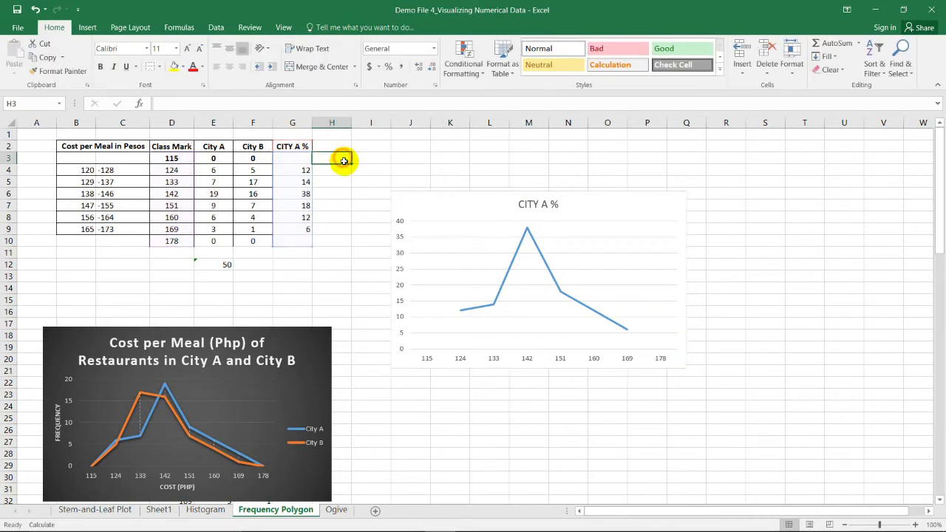
pyautogui.click(301, 159)
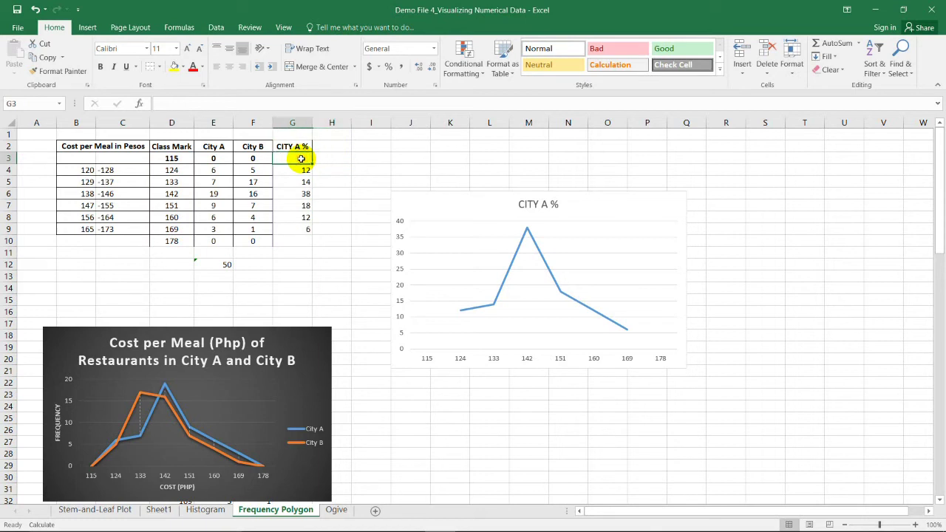
pyautogui.write('0')
pyautogui.press('Return')
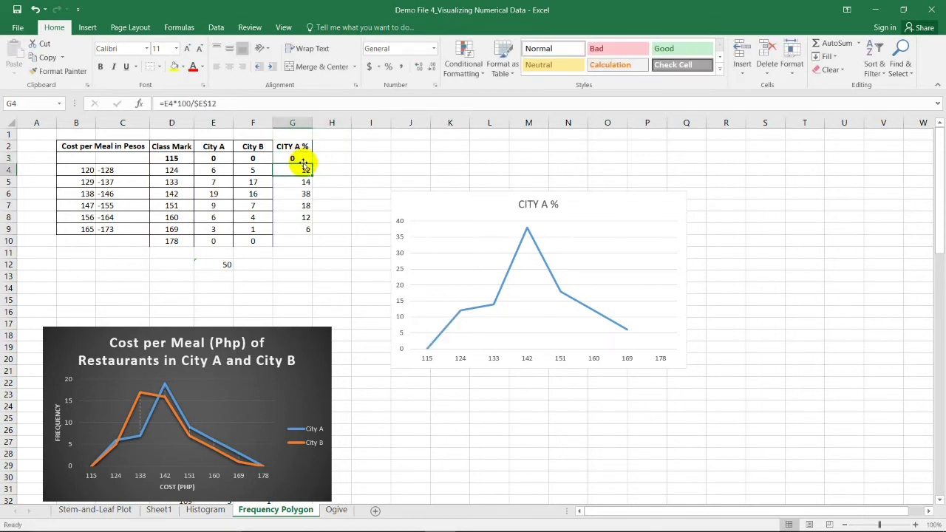
pyautogui.click(303, 243)
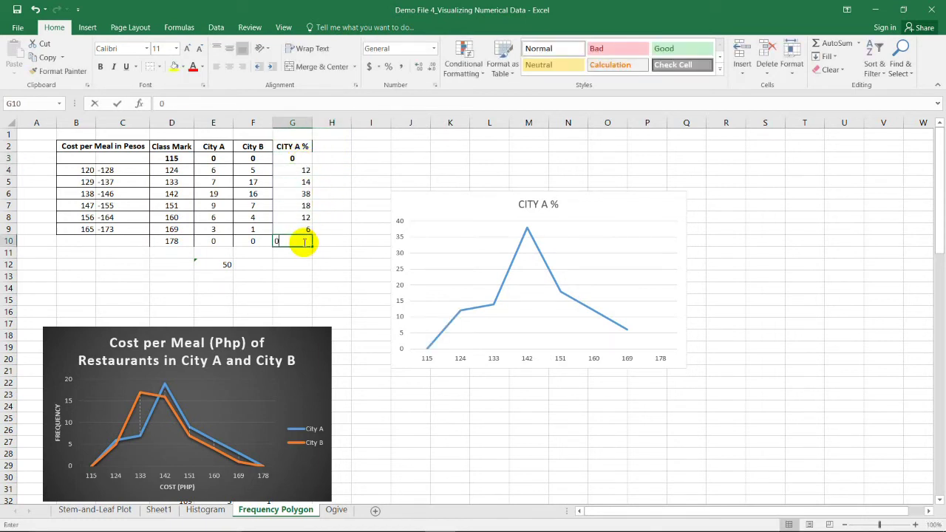
pyautogui.press('Return')
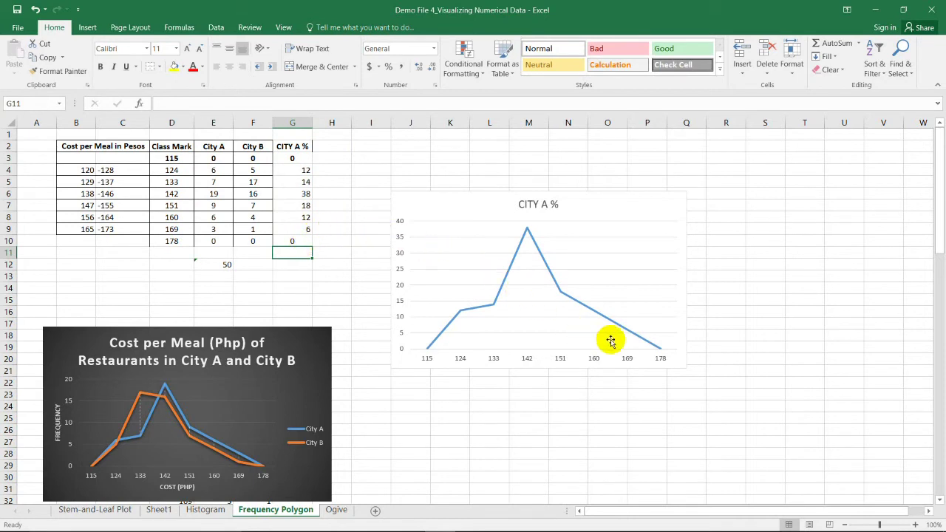
pyautogui.moveTo(658, 352)
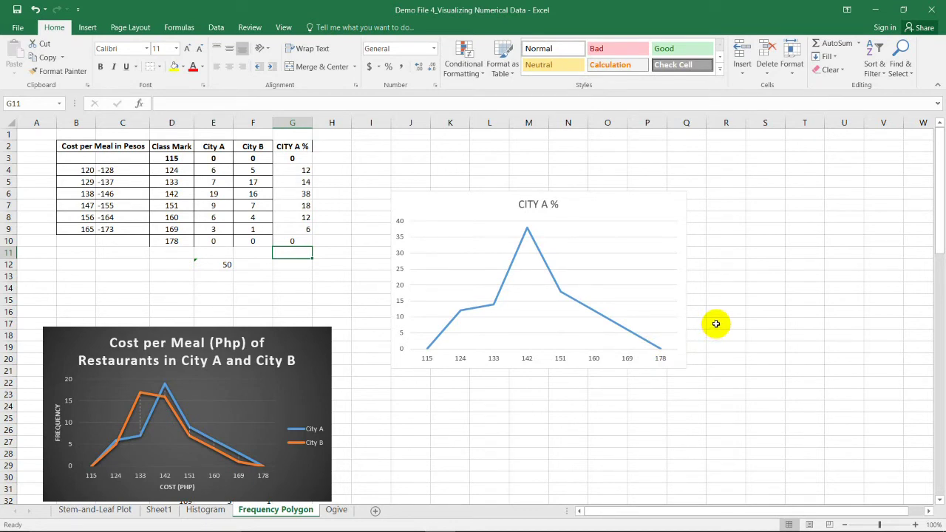
pyautogui.click(332, 265)
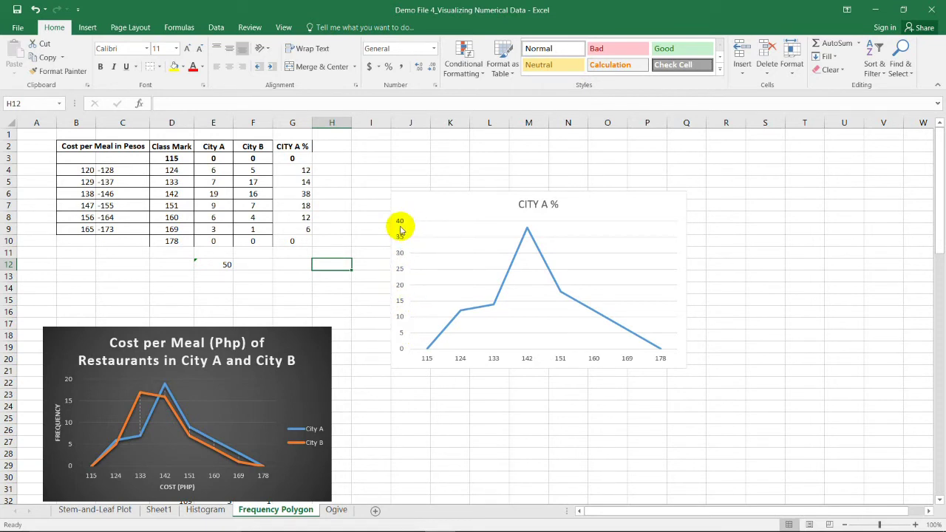
# - Add a primary vertical axis title reading Percentage to the CITY A % chart
pyautogui.click(447, 205)
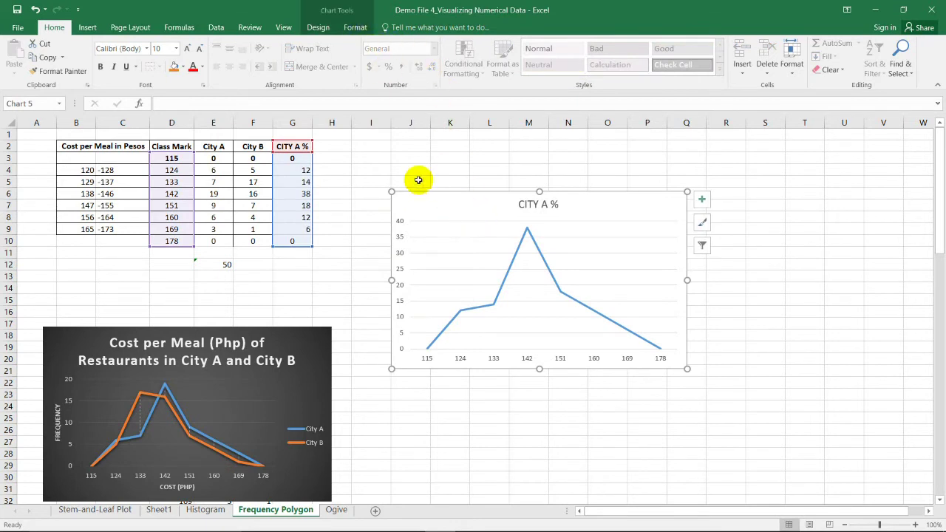
pyautogui.click(318, 29)
pyautogui.click(20, 68)
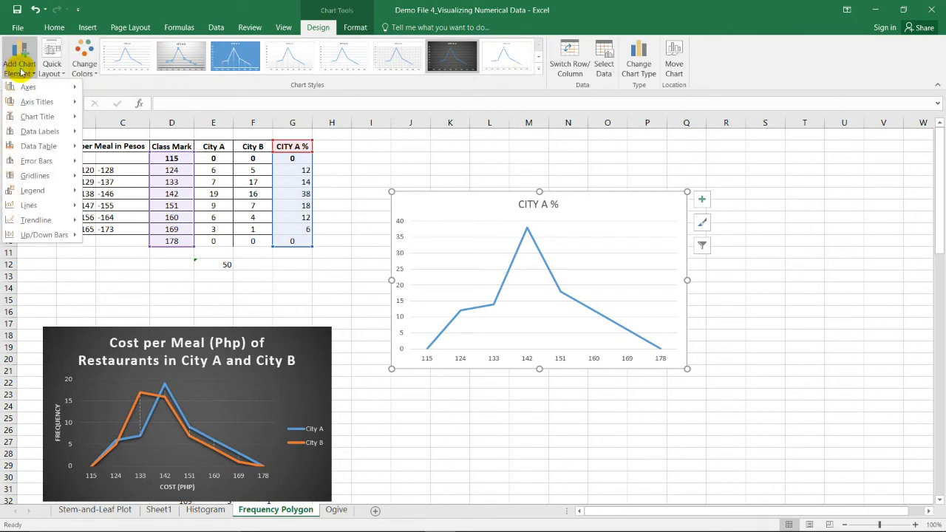
pyautogui.moveTo(42, 101)
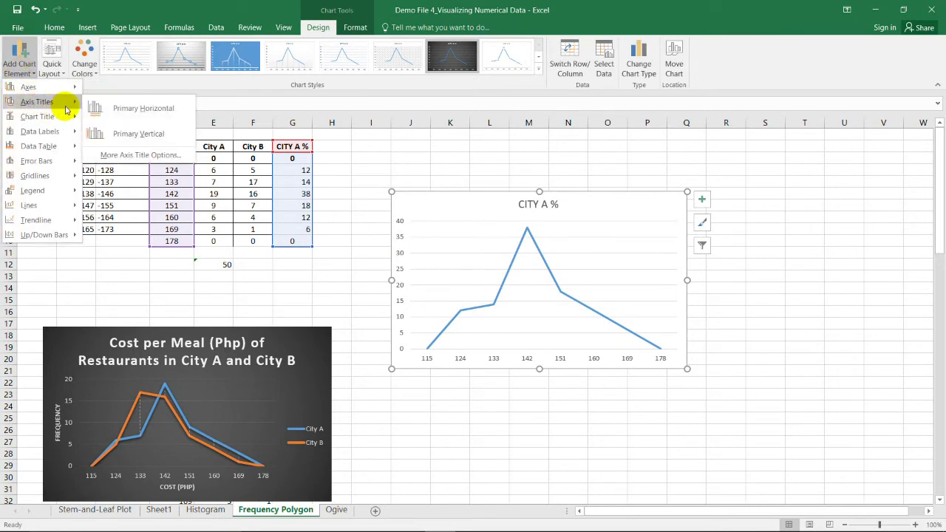
pyautogui.click(167, 136)
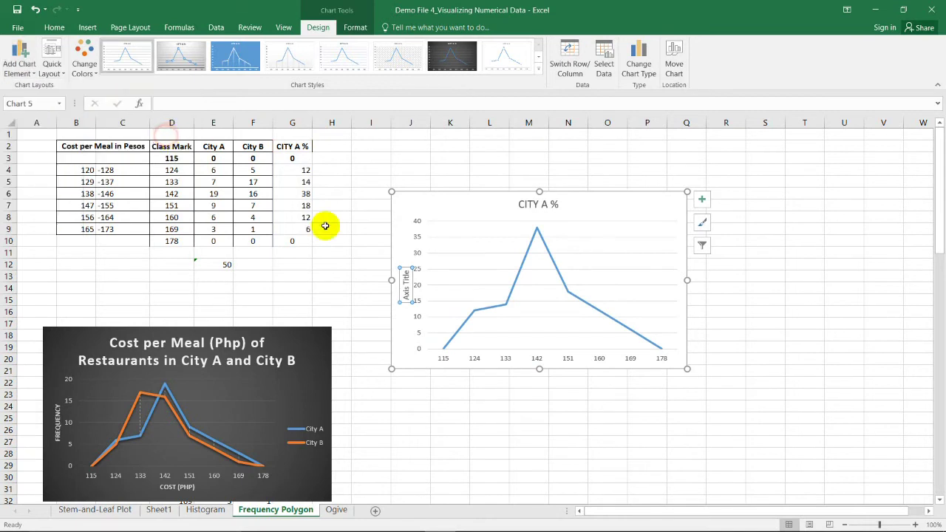
pyautogui.doubleClick(403, 287)
pyautogui.write('Perc')
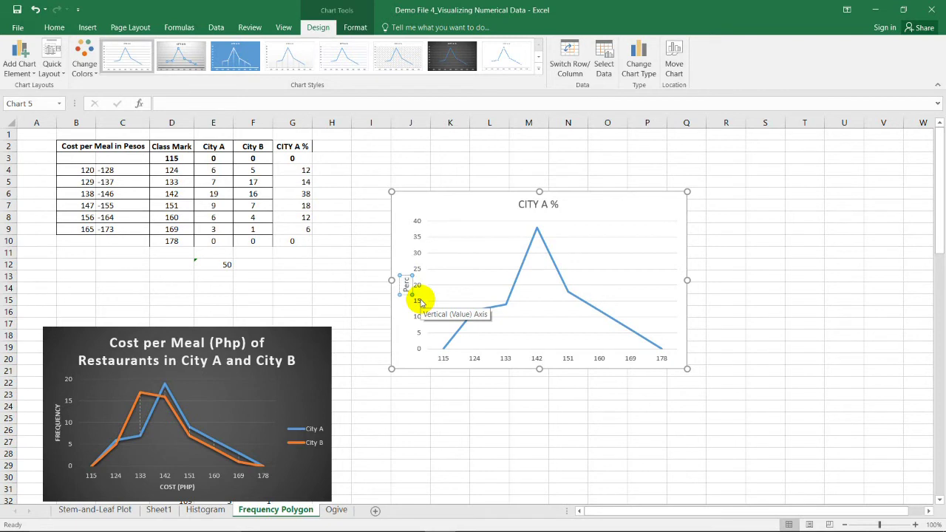
pyautogui.write('entage')
pyautogui.click(751, 299)
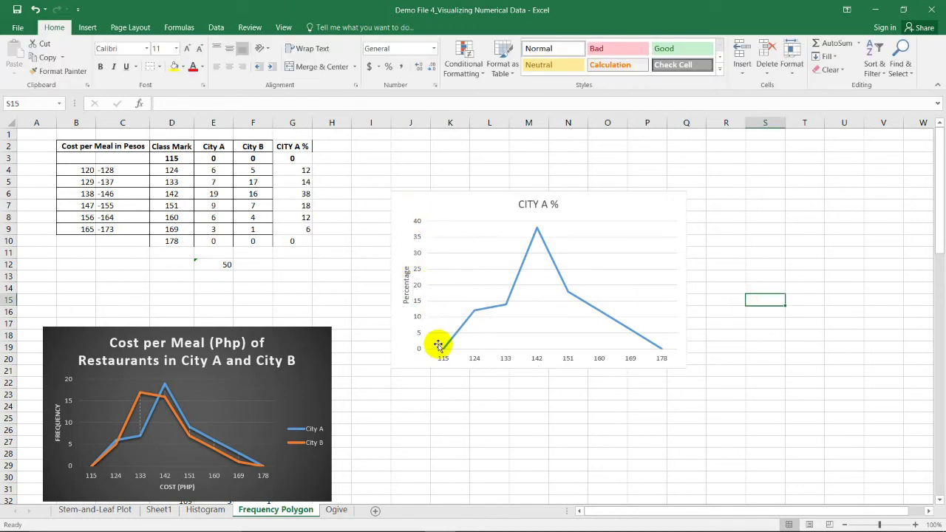
# - Enlarge the CITY A % line chart, extending its right edge into column S
pyautogui.click(680, 329)
pyautogui.moveTo(687, 369); pyautogui.dragTo(754, 375)
pyautogui.click(371, 182)
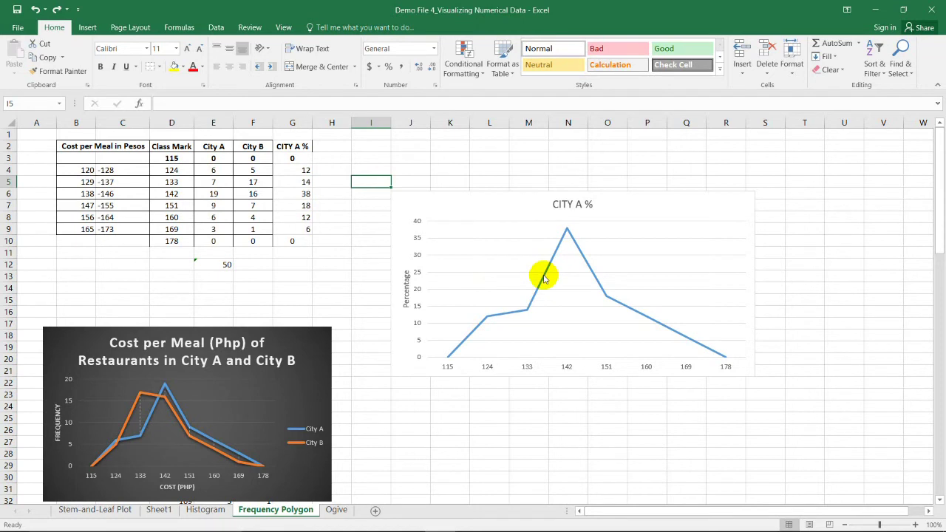
# - Change the CITY A % line chart to a standard Area chart with class marks along the horizontal axis
pyautogui.click(572, 265)
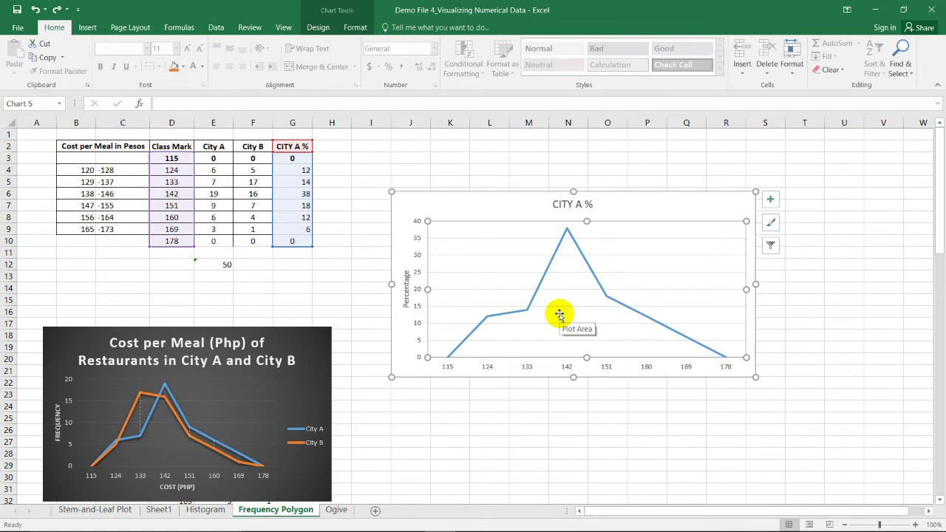
pyautogui.click(471, 211)
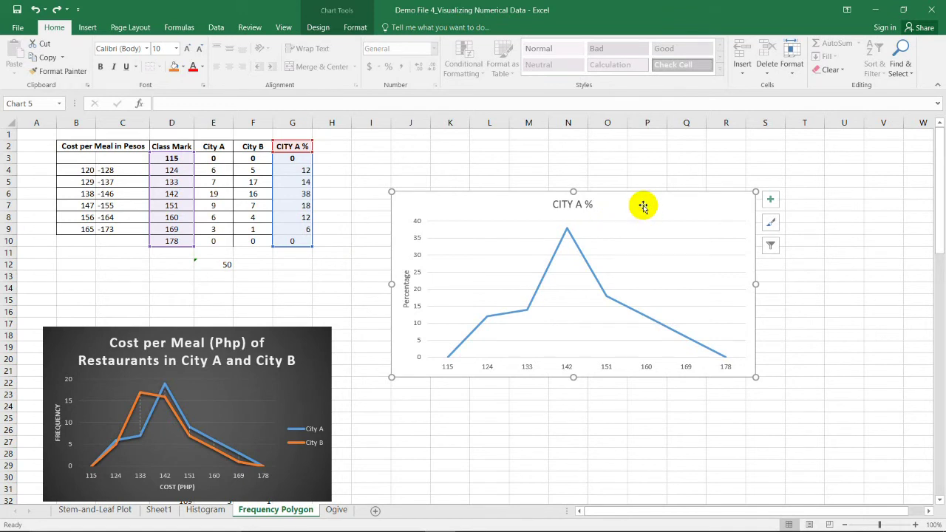
pyautogui.click(318, 27)
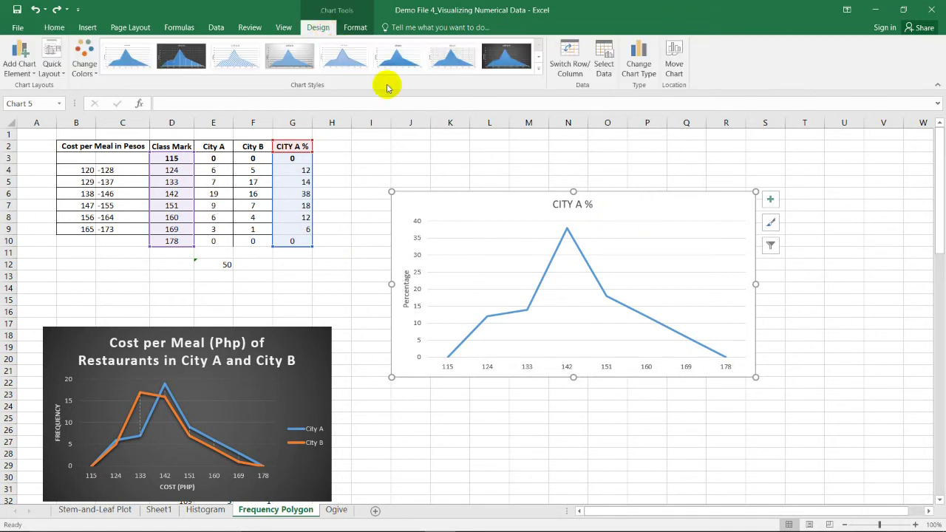
pyautogui.click(640, 69)
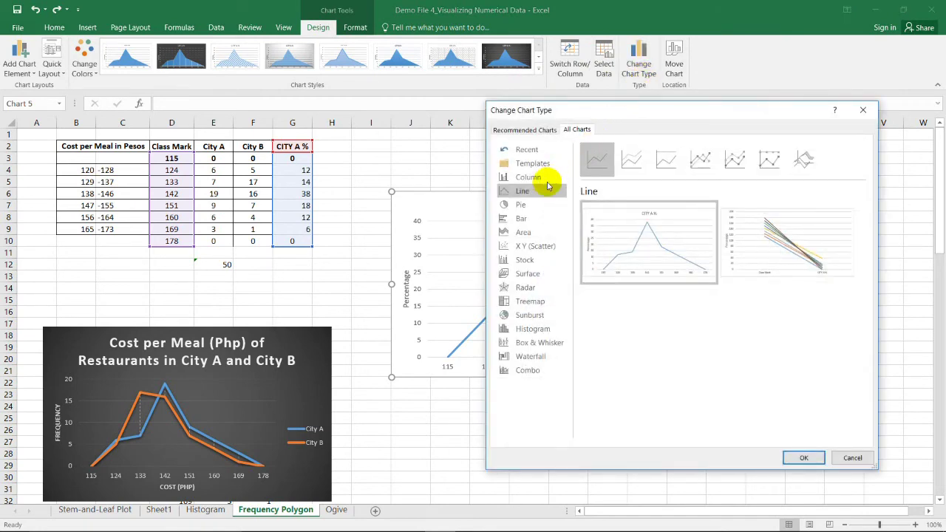
pyautogui.click(524, 235)
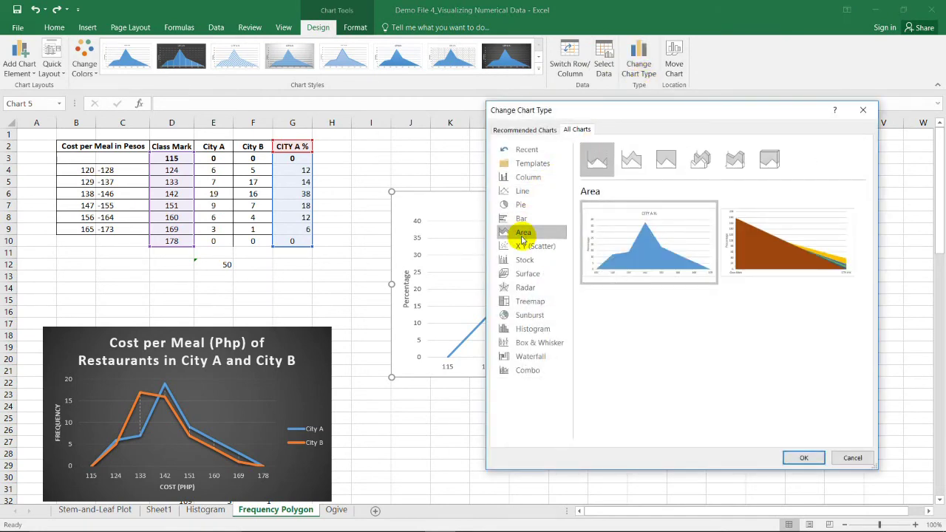
pyautogui.moveTo(673, 262)
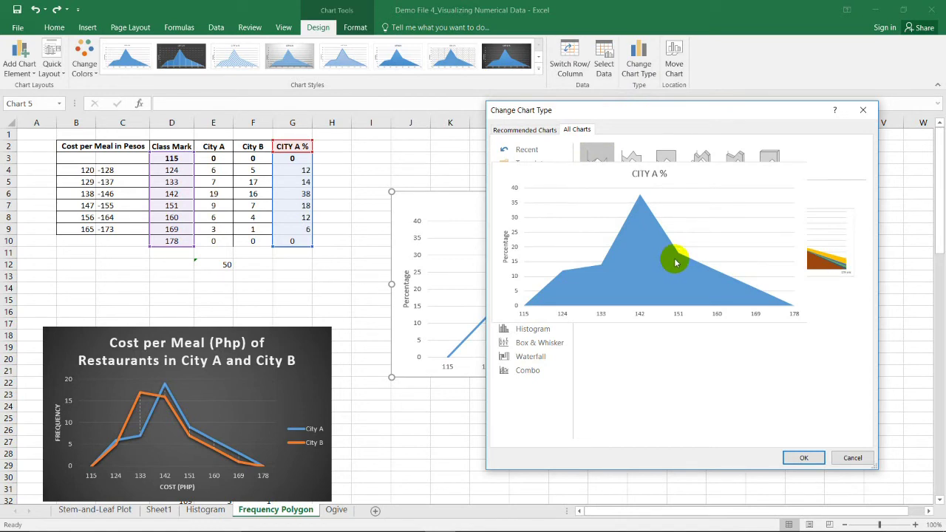
pyautogui.click(804, 458)
# - Enlarge the CITY A % area chart and move it up beside the table, spanning about rows 3 to 21
pyautogui.moveTo(757, 377); pyautogui.dragTo(822, 418)
pyautogui.moveTo(655, 190); pyautogui.dragTo(649, 148)
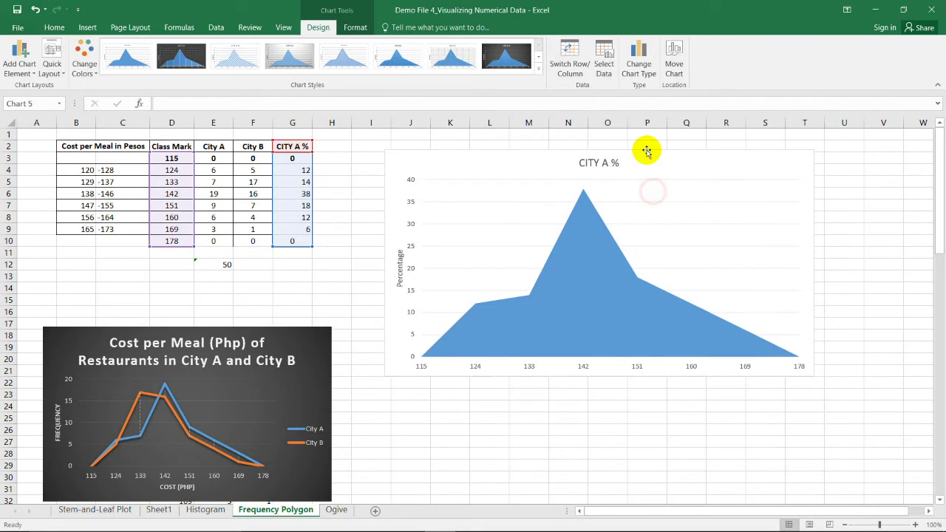
pyautogui.click(410, 406)
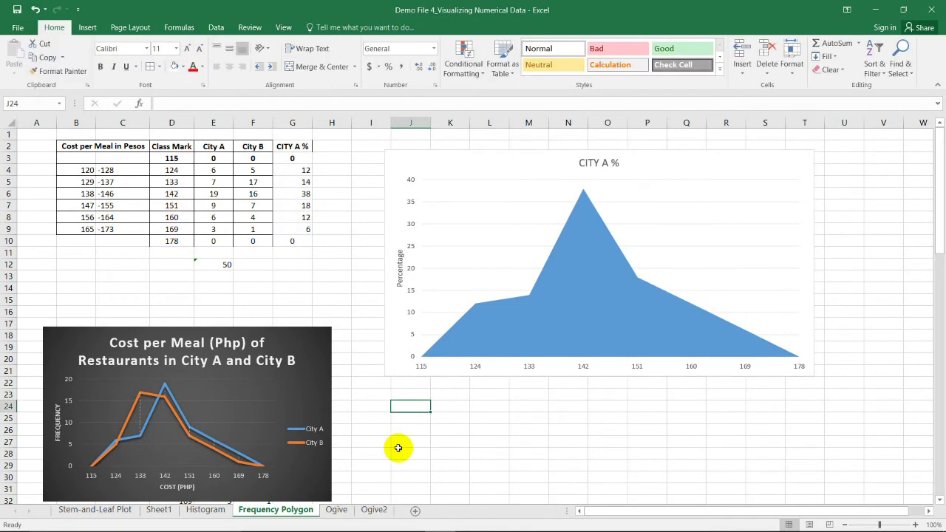
# - Switch to the Ogive sheet and enter the less-than cumulative frequency heading <CF in cell F9 beside City A
pyautogui.click(337, 510)
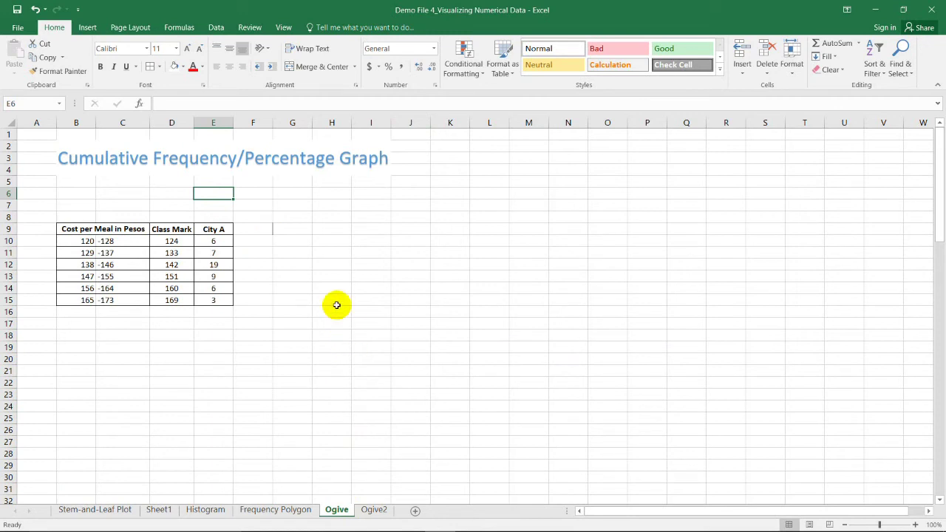
pyautogui.click(325, 264)
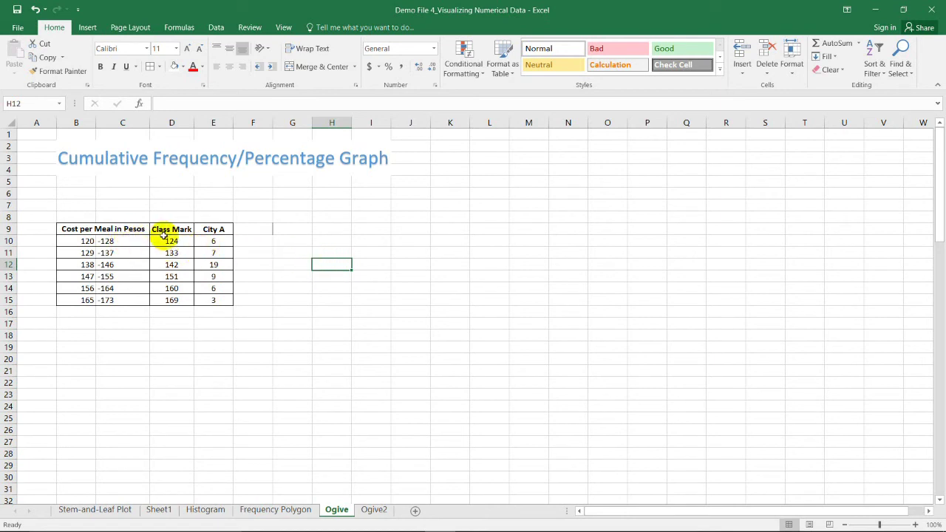
pyautogui.moveTo(220, 230); pyautogui.dragTo(220, 300)
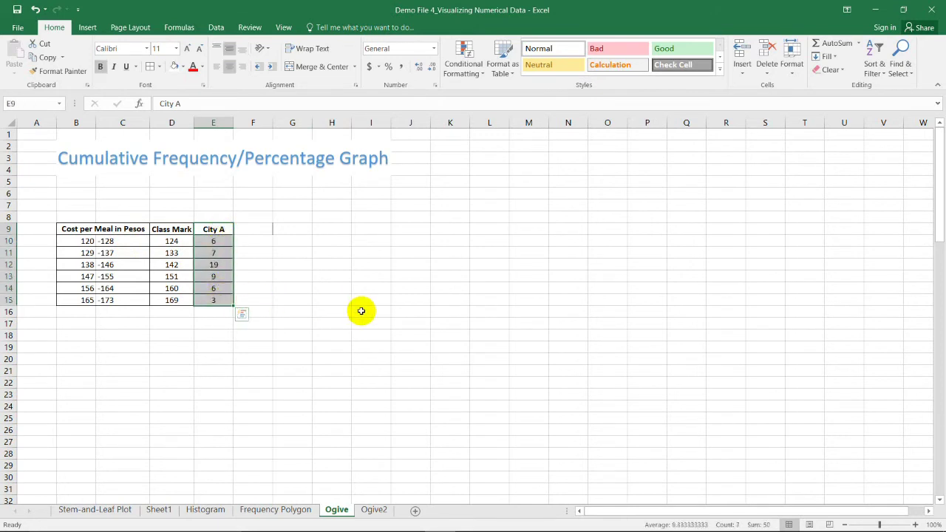
pyautogui.click(286, 302)
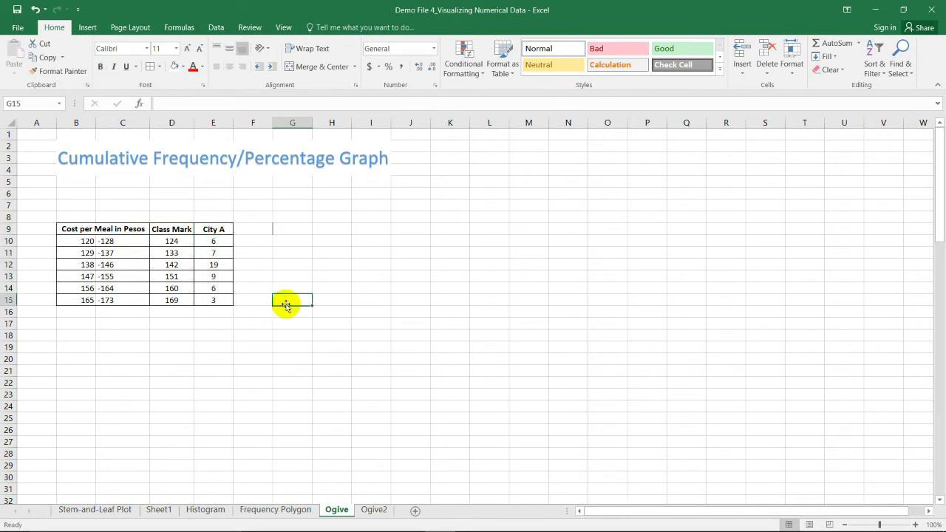
pyautogui.click(258, 230)
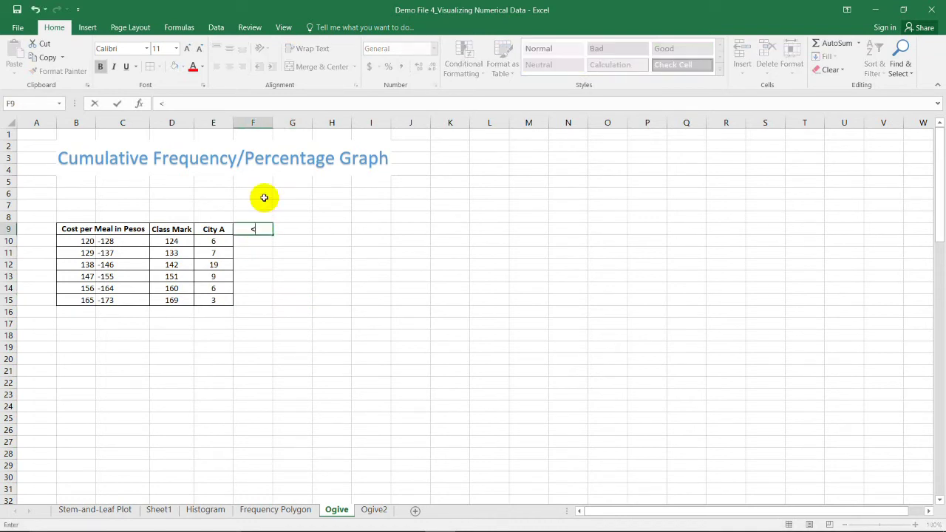
pyautogui.write('<CF')
pyautogui.press('Return')
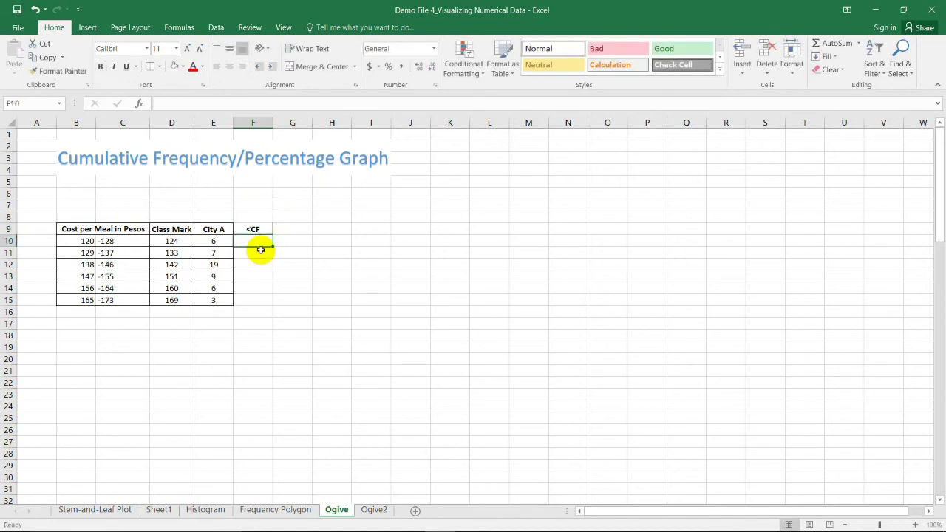
# - Start the <CF column by setting cell F10 equal to the first City A frequency in E10
pyautogui.click(214, 241)
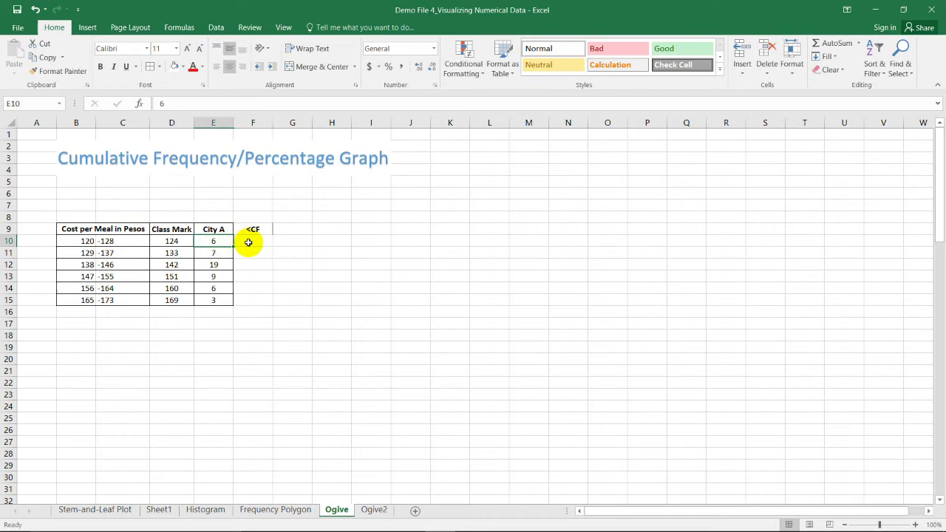
pyautogui.click(249, 242)
pyautogui.write('=')
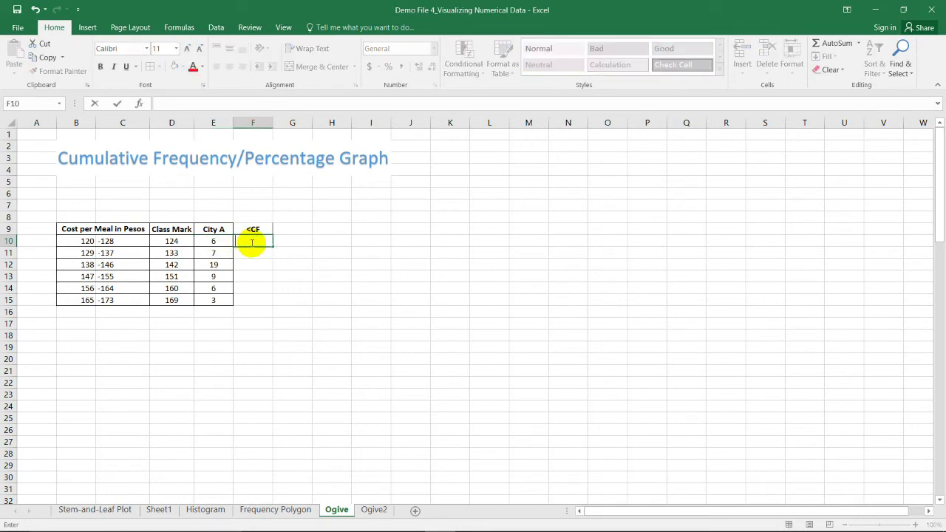
pyautogui.press('Return')
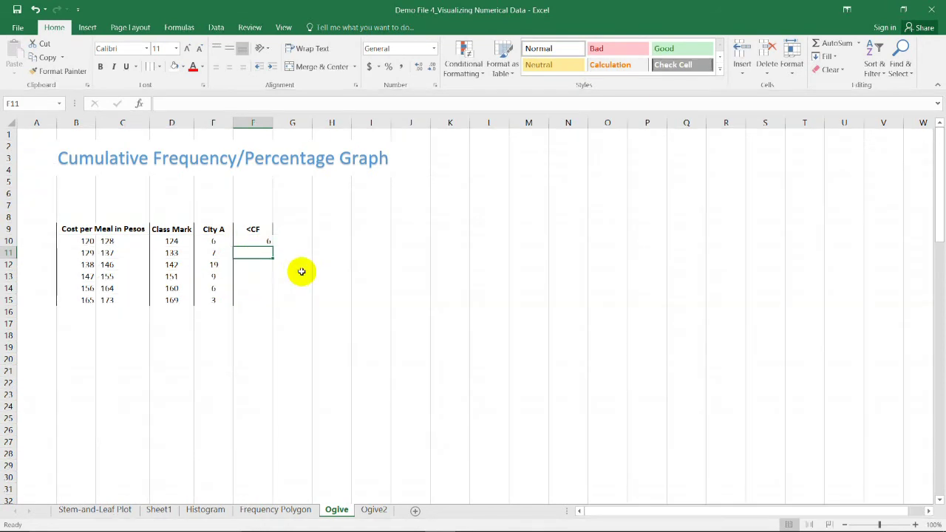
# - Enter the running-total formula =F10+E11 in cell F11 and fill it down through F15
pyautogui.write('=')
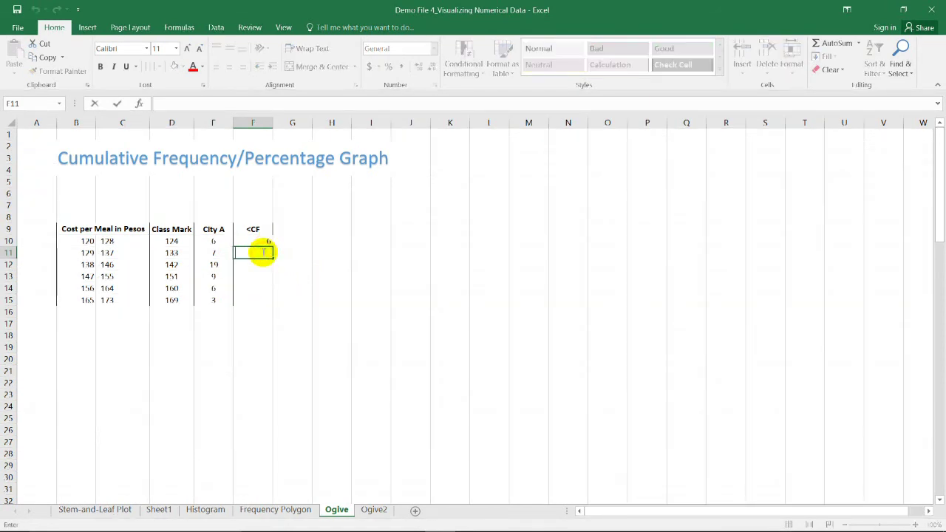
pyautogui.click(258, 241)
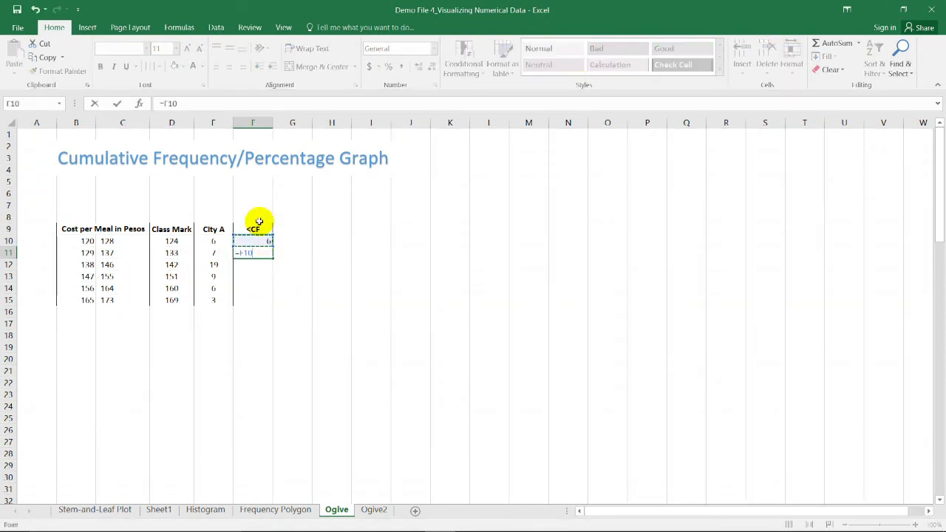
pyautogui.write('+')
pyautogui.click(218, 252)
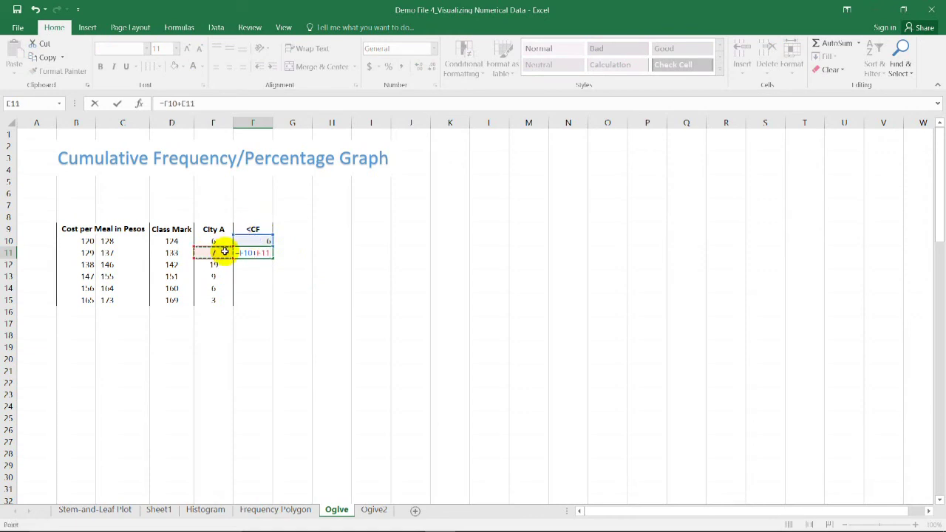
pyautogui.press('Return')
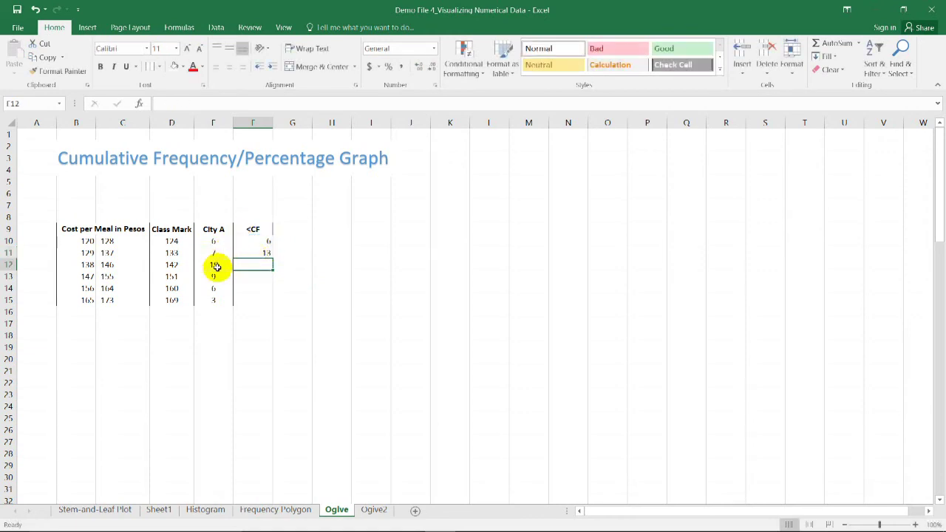
pyautogui.click(262, 253)
pyautogui.moveTo(271, 257); pyautogui.dragTo(279, 298)
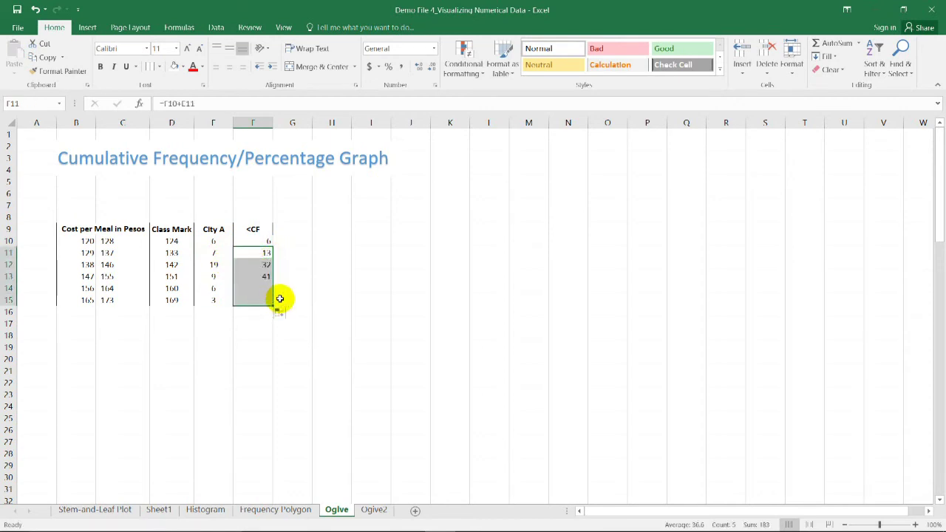
# - Apply all borders to the <CF column, cells F9 to F15
pyautogui.click(308, 271)
pyautogui.moveTo(253, 229); pyautogui.dragTo(269, 298)
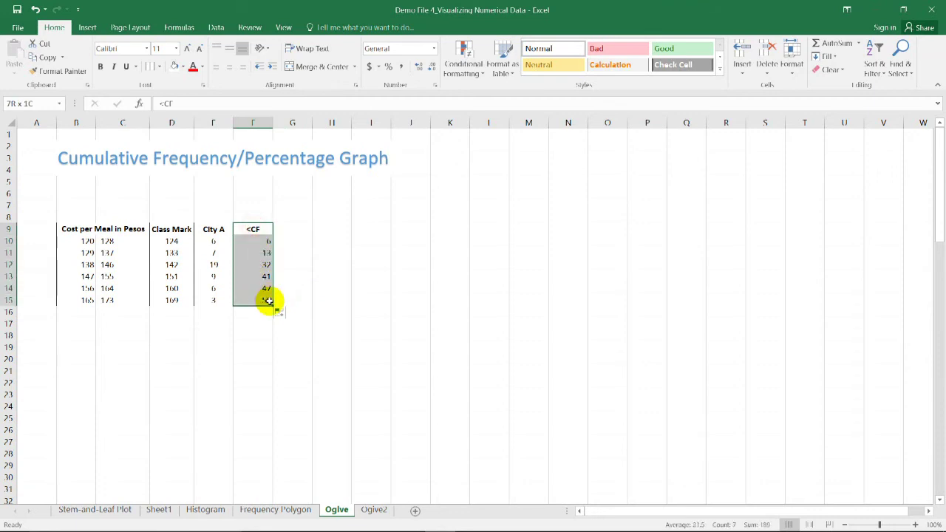
pyautogui.click(370, 265)
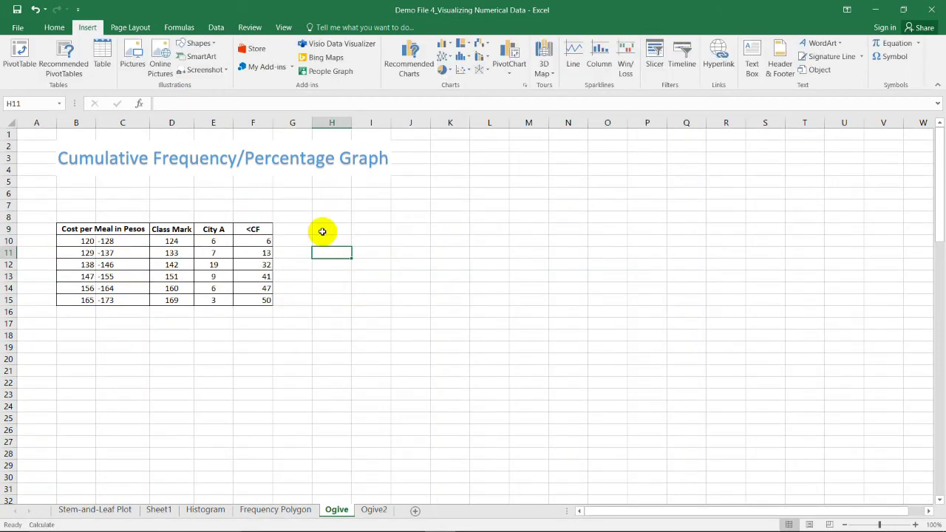
# - Insert a 2-D line chart of <CF by Class Mark from D9:D15 and F9:F15, with the class marks along the horizontal axis
pyautogui.moveTo(171, 229); pyautogui.dragTo(172, 301)
pyautogui.keyDown('ctrl'); pyautogui.moveTo(254, 228); pyautogui.dragTo(254, 301); pyautogui.keyUp('ctrl')
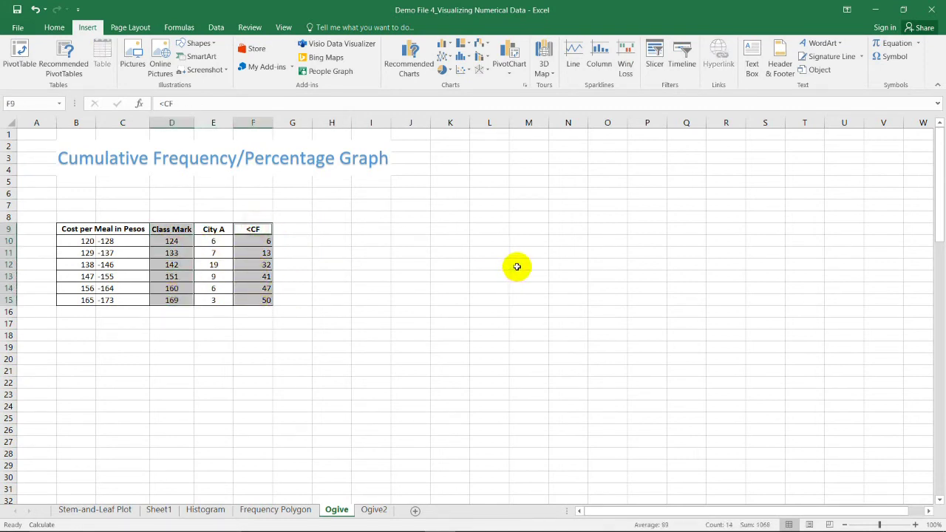
pyautogui.click(426, 70)
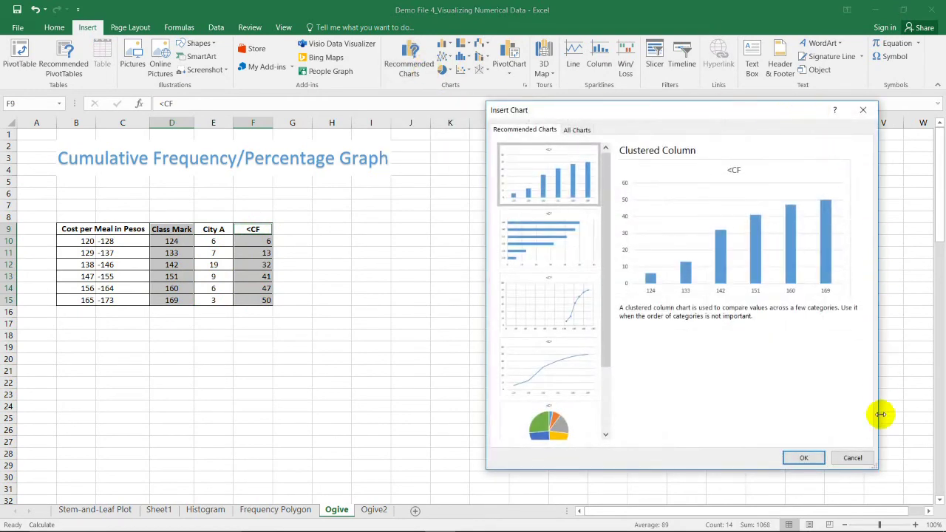
pyautogui.click(858, 457)
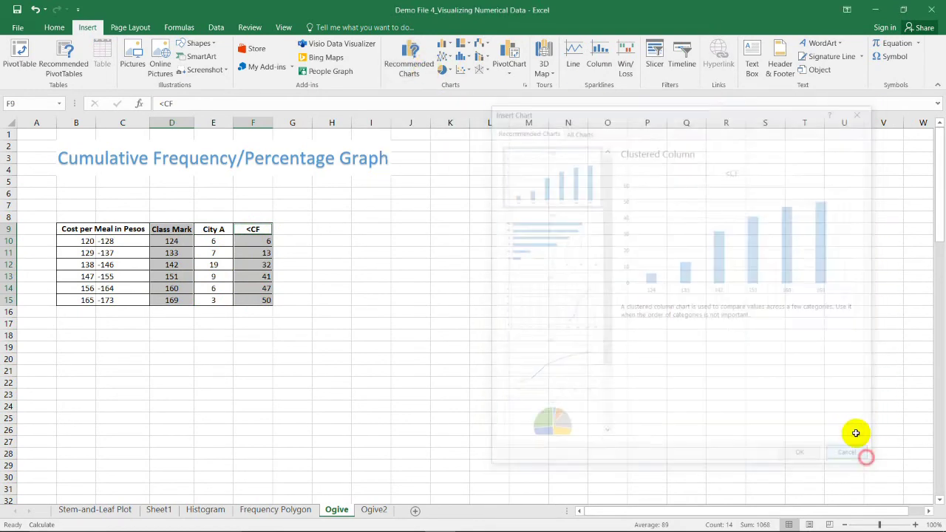
pyautogui.click(450, 57)
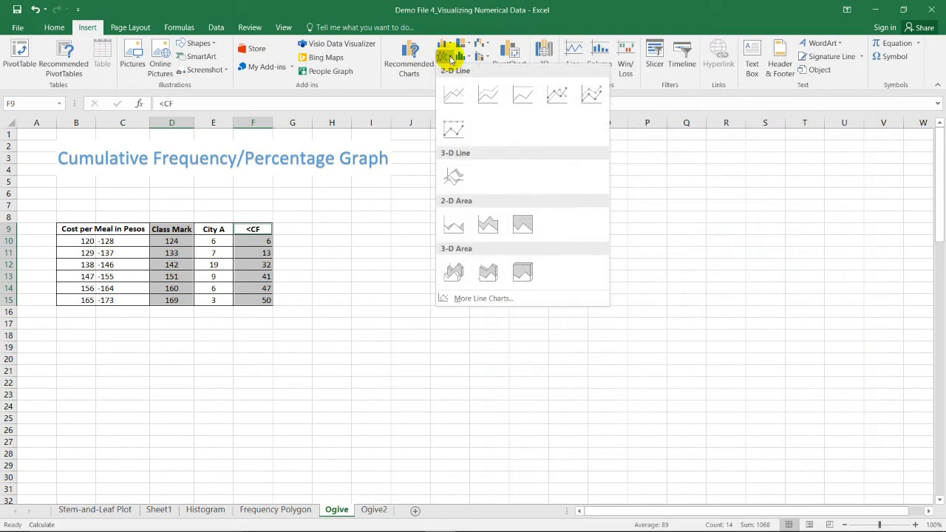
pyautogui.click(485, 299)
pyautogui.moveTo(728, 262)
pyautogui.moveTo(778, 264)
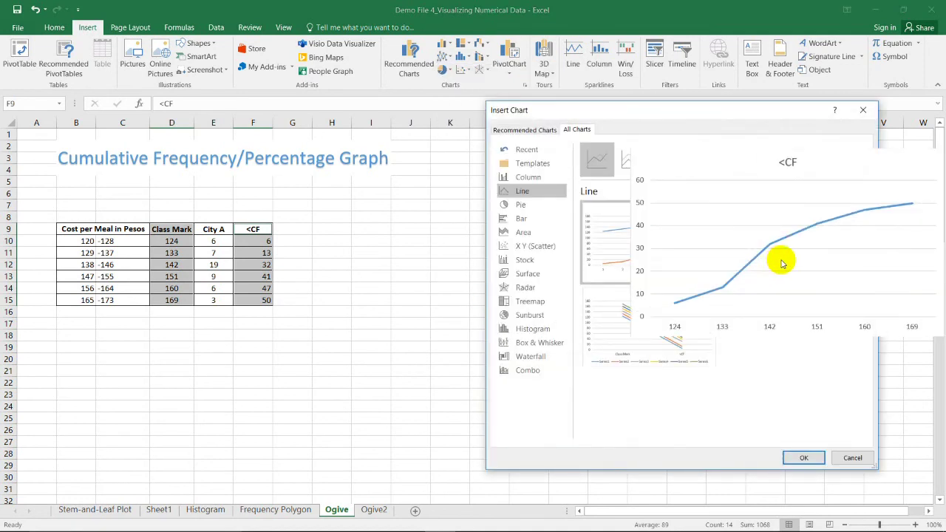
pyautogui.click(782, 263)
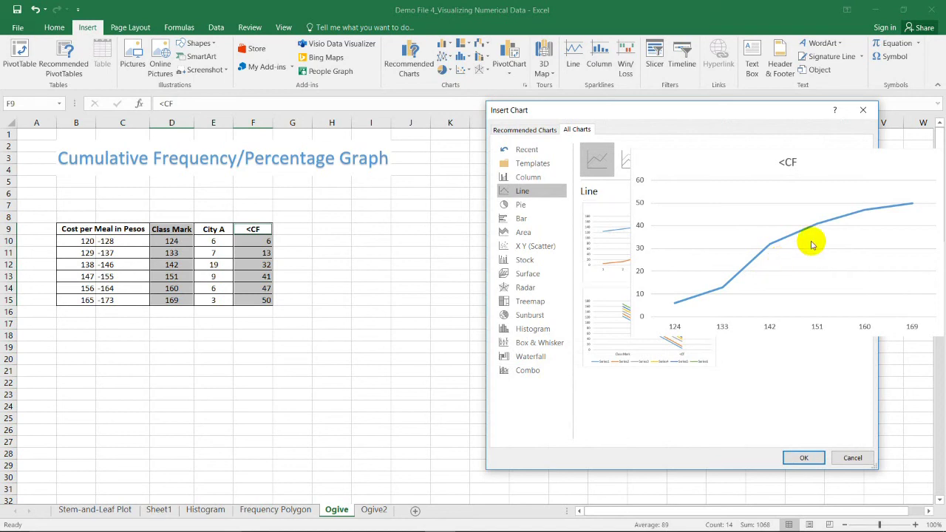
pyautogui.moveTo(641, 258)
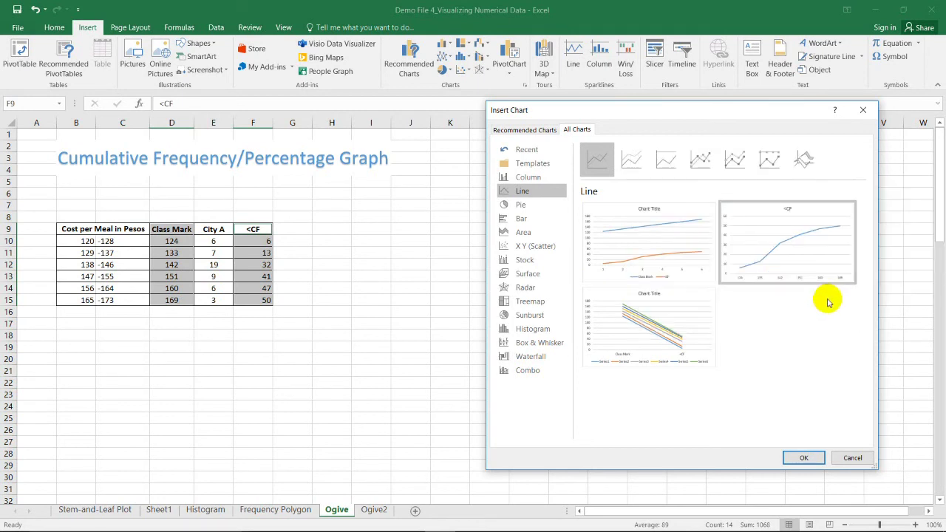
pyautogui.moveTo(799, 239)
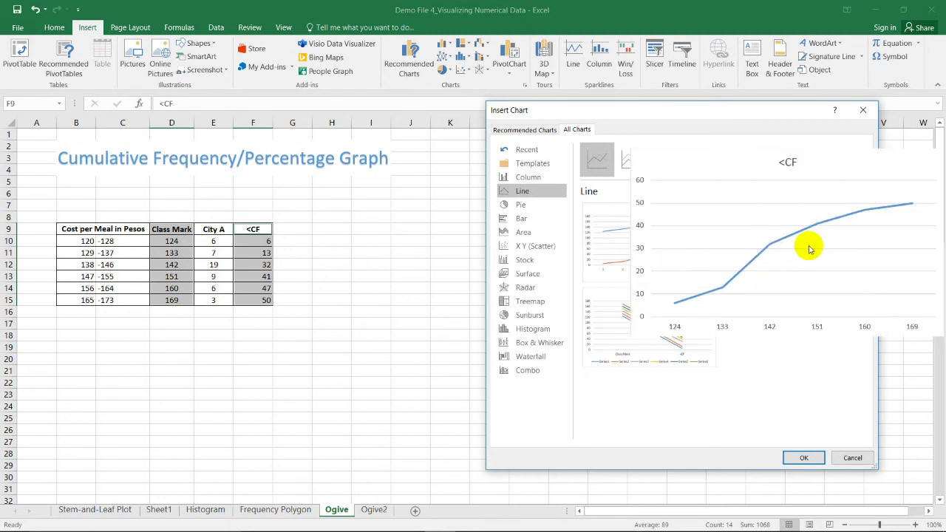
pyautogui.click(795, 458)
# - Enlarge the <CF line chart and move it up beside the table, spanning about rows 5 to 23 from column H to Q
pyautogui.moveTo(634, 408); pyautogui.dragTo(699, 451)
pyautogui.moveTo(576, 241); pyautogui.dragTo(574, 192)
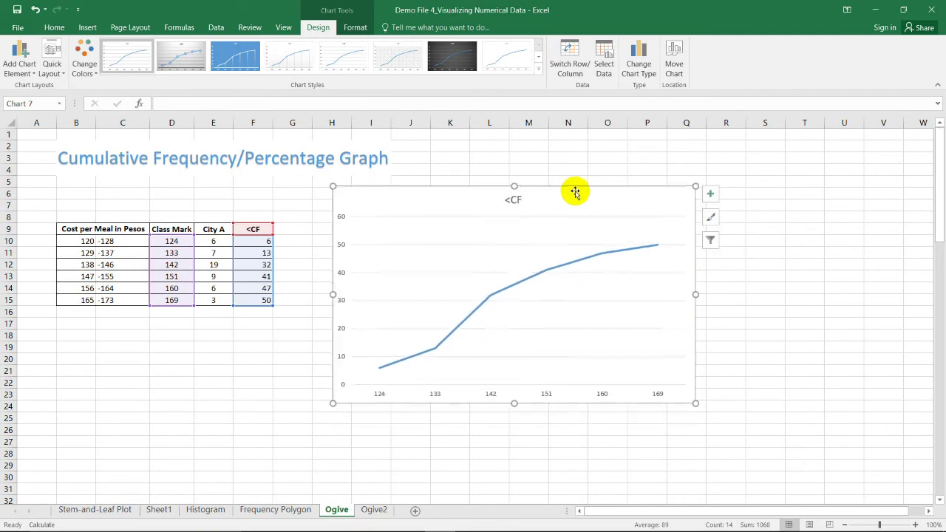
pyautogui.click(364, 358)
pyautogui.moveTo(379, 371)
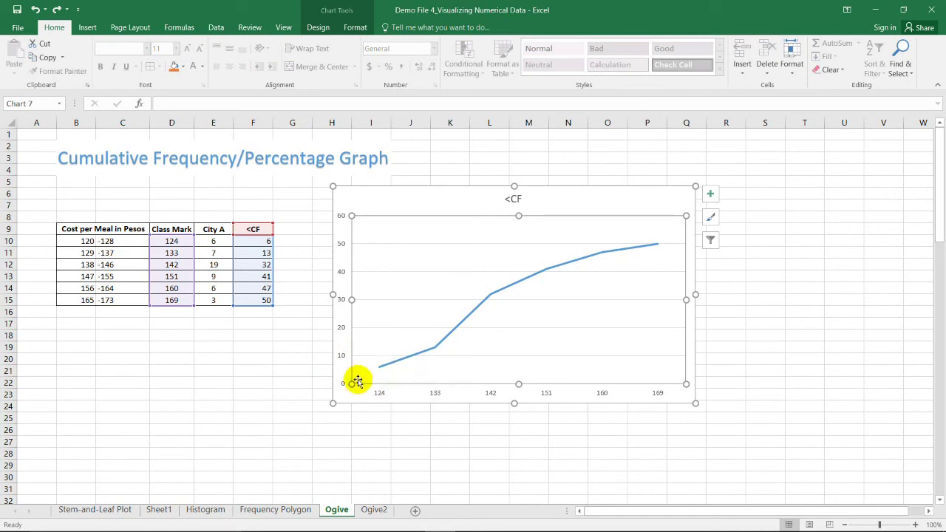
pyautogui.click(261, 372)
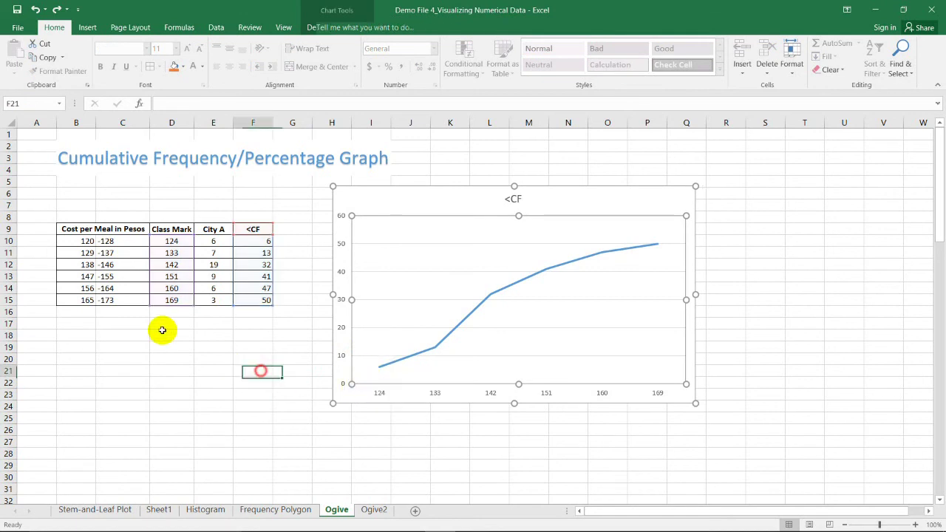
# - Insert a row above the first class at row 10 and enter 115 as its class mark in D10
pyautogui.rightClick(8, 241)
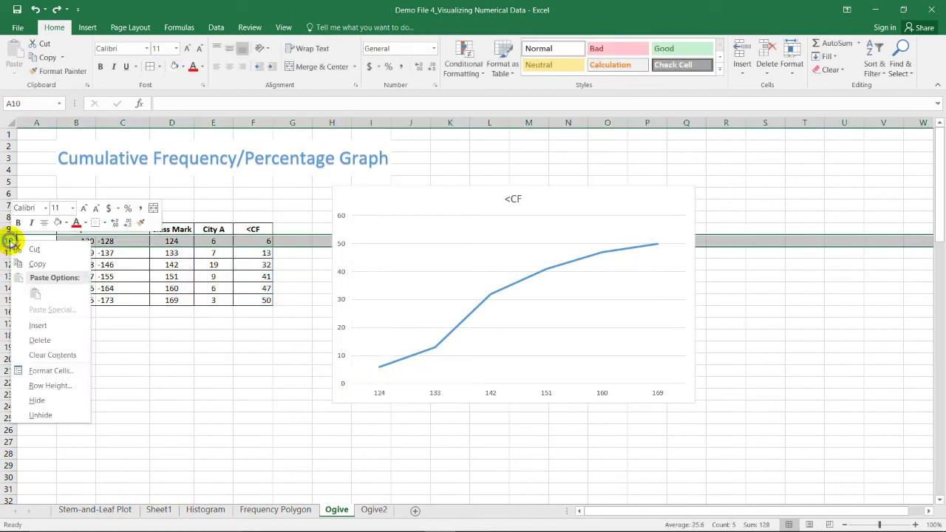
pyautogui.click(38, 325)
pyautogui.click(250, 369)
pyautogui.doubleClick(175, 242)
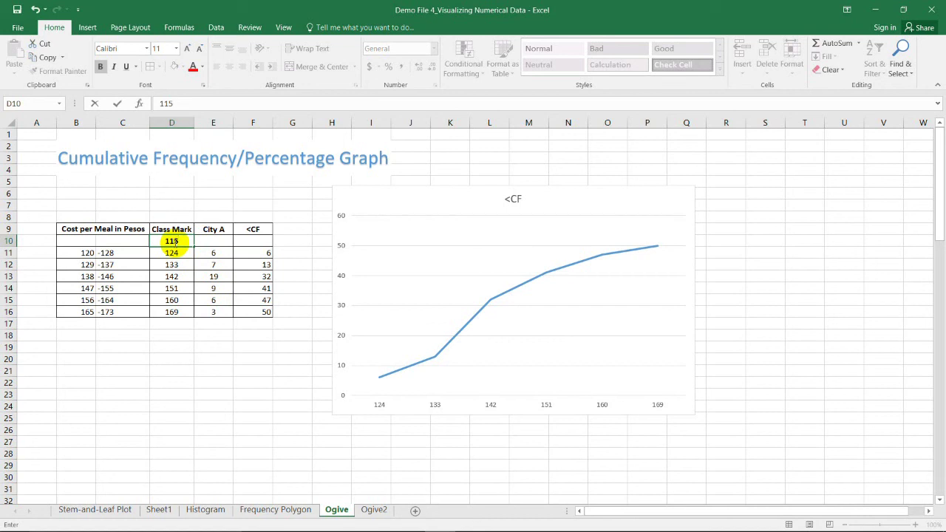
pyautogui.press('Return')
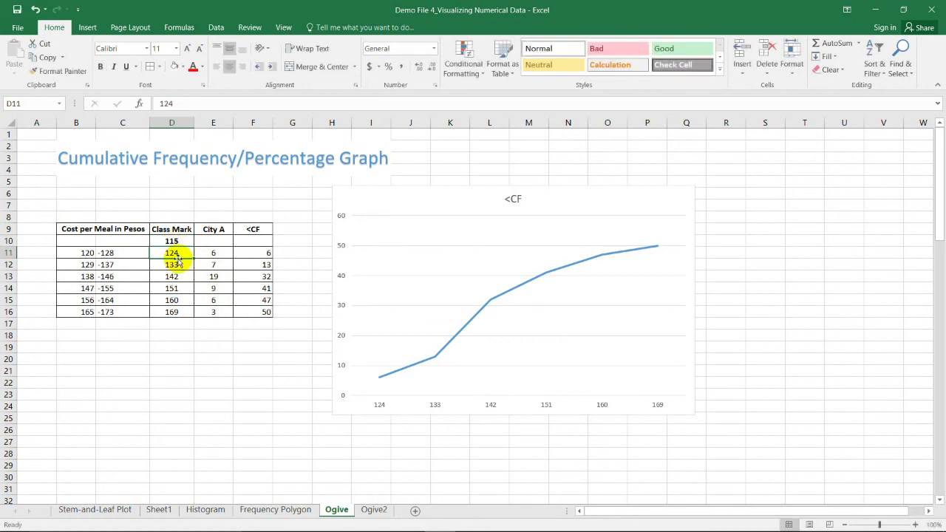
pyautogui.click(182, 241)
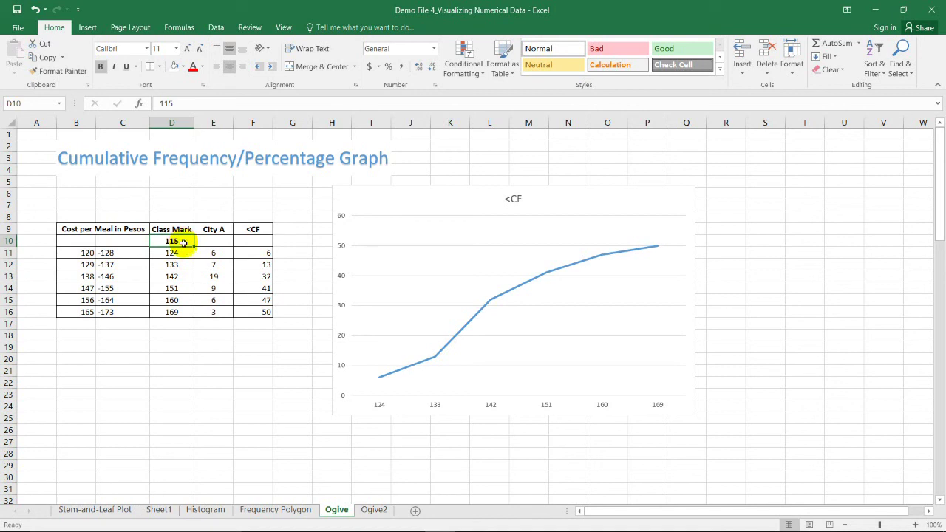
# - Enter 0 as the <CF value for the 115 class mark in cell F10
pyautogui.click(261, 242)
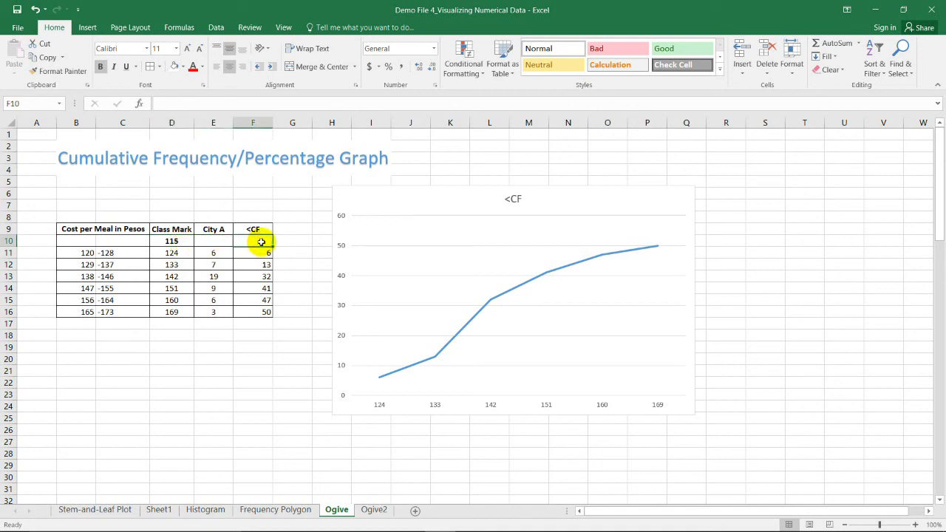
pyautogui.write('0')
pyautogui.click(295, 303)
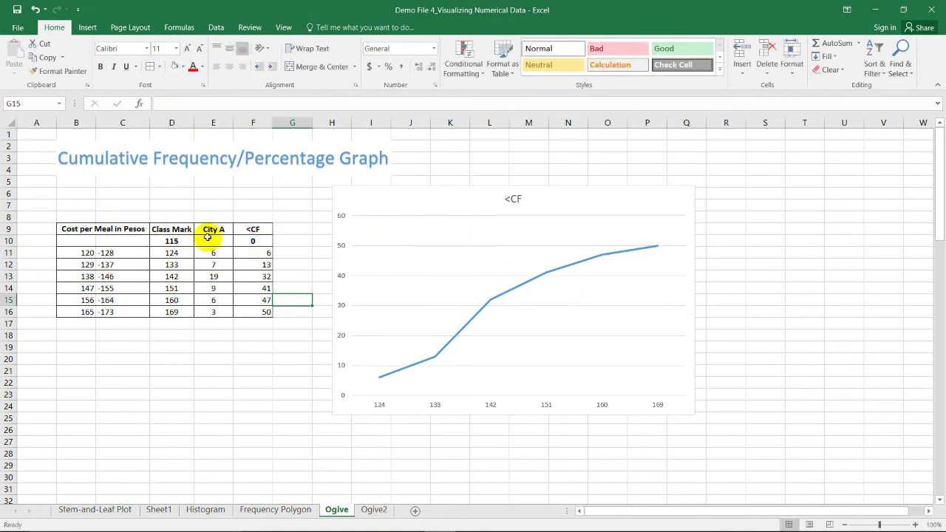
# - Insert a new <CF line chart by Class Mark from D9:D16 and F9:F16 and enlarge it to about rows 3 to 24
pyautogui.click(422, 232)
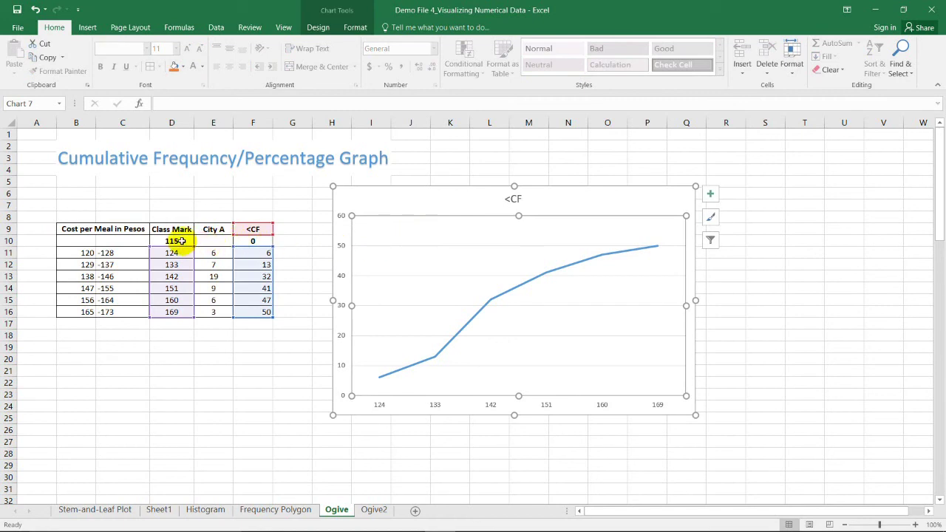
pyautogui.moveTo(169, 229); pyautogui.dragTo(178, 311)
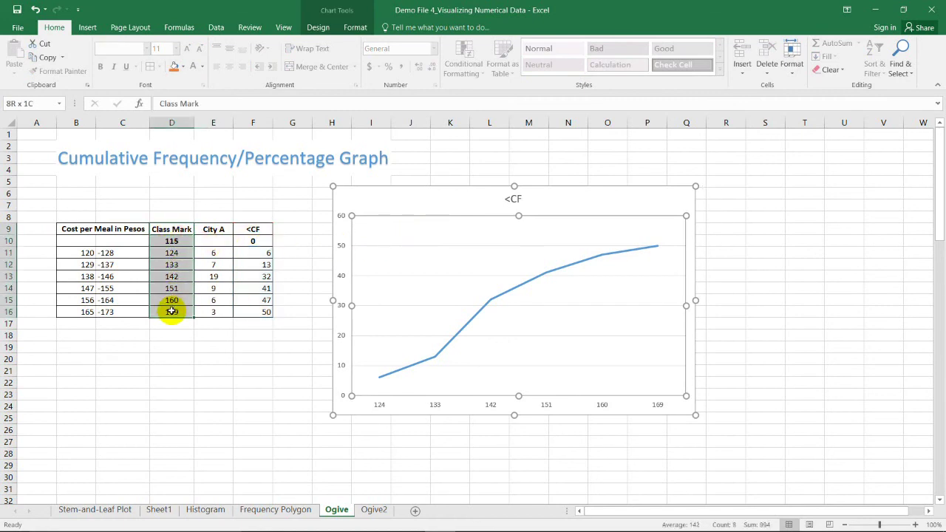
pyautogui.moveTo(256, 229); pyautogui.dragTo(255, 312)
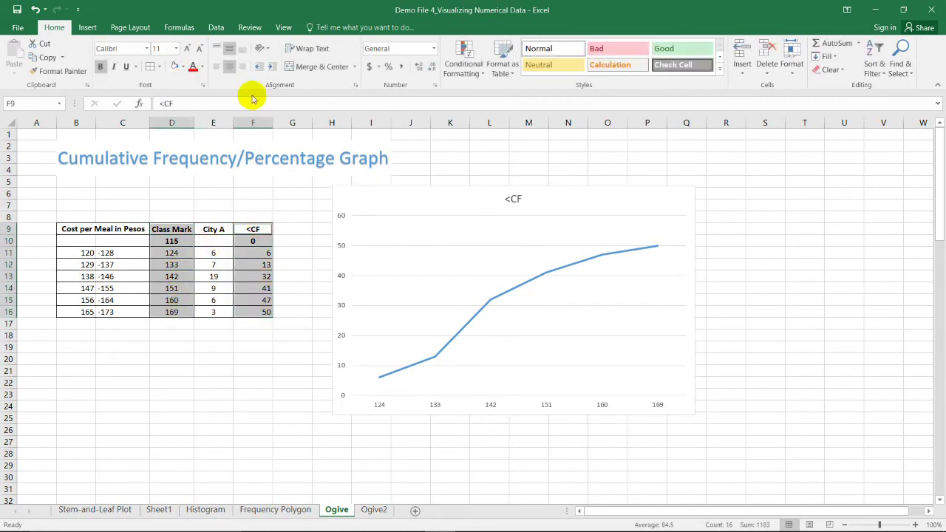
pyautogui.click(92, 28)
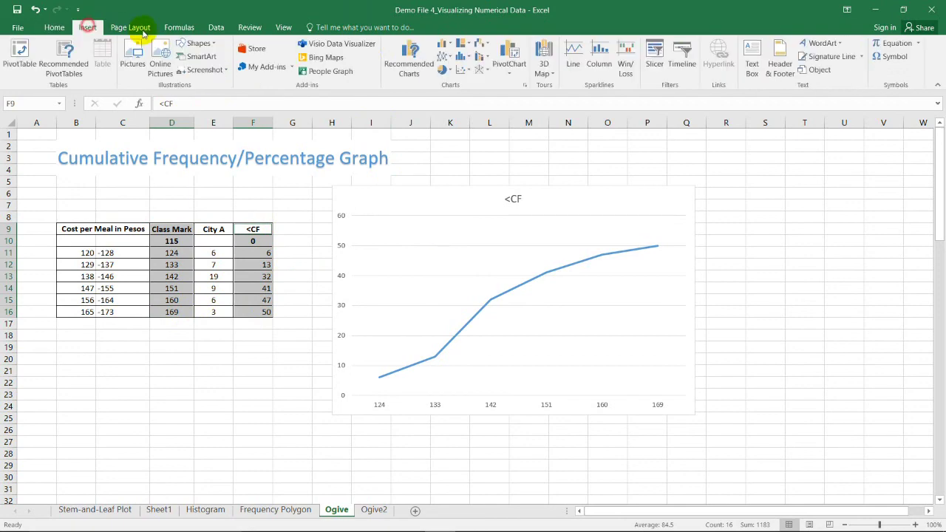
pyautogui.click(451, 59)
pyautogui.click(483, 292)
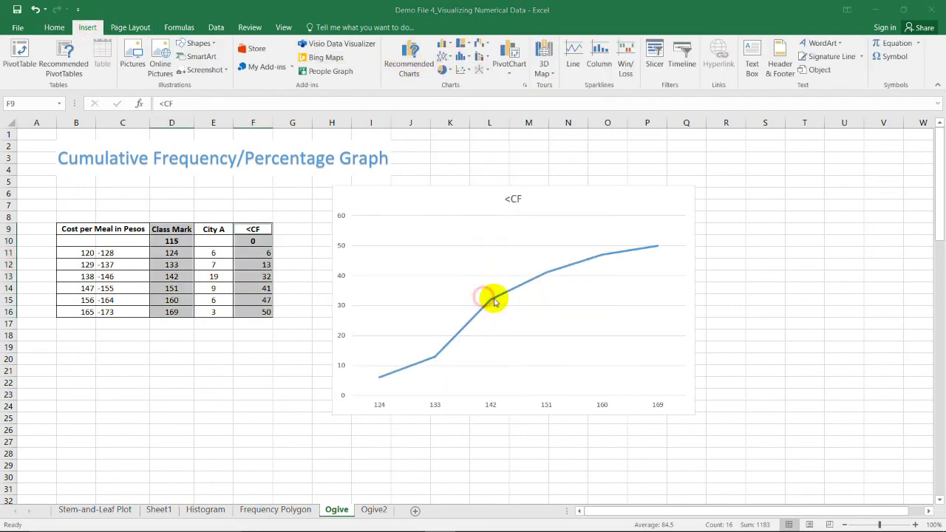
pyautogui.click(769, 260)
pyautogui.click(806, 458)
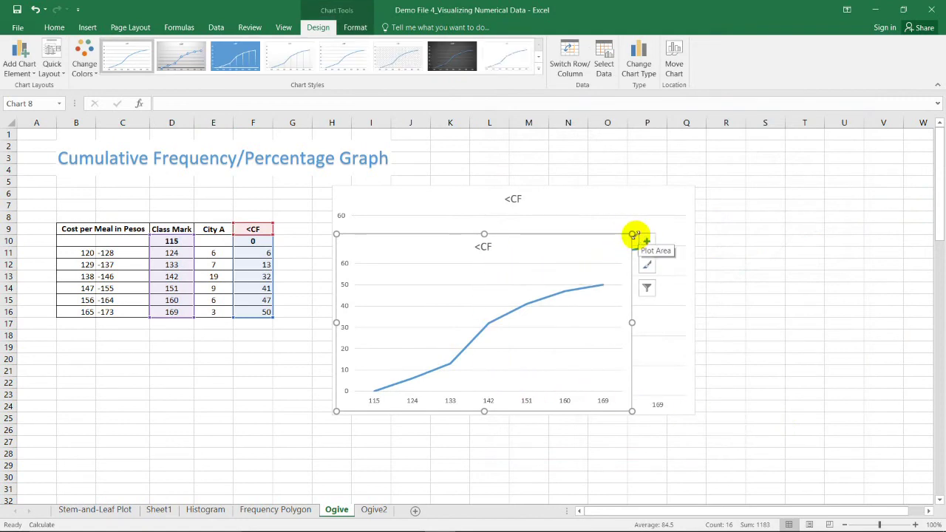
pyautogui.moveTo(633, 234); pyautogui.dragTo(751, 168)
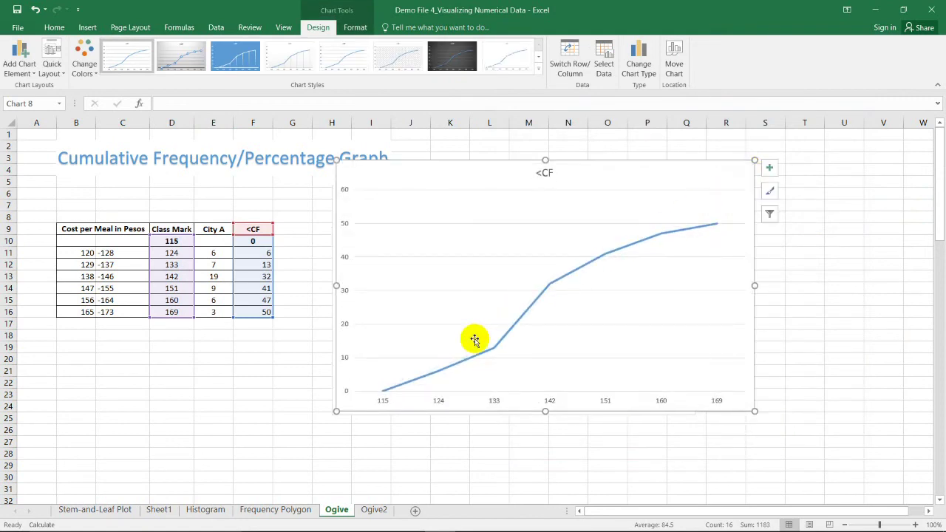
pyautogui.moveTo(433, 380)
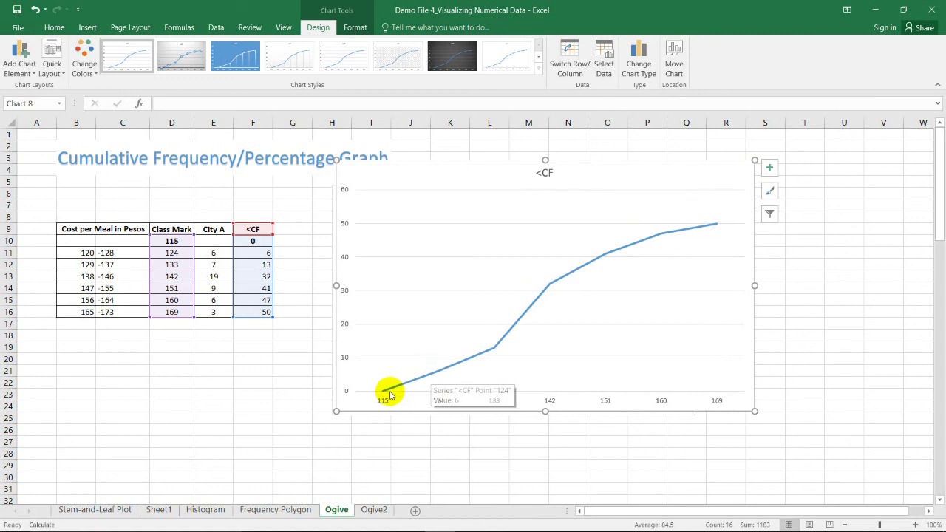
# - Give the new <CF line chart the dark background style and a layout with both axis titles and a legend beside the plot
pyautogui.moveTo(386, 397)
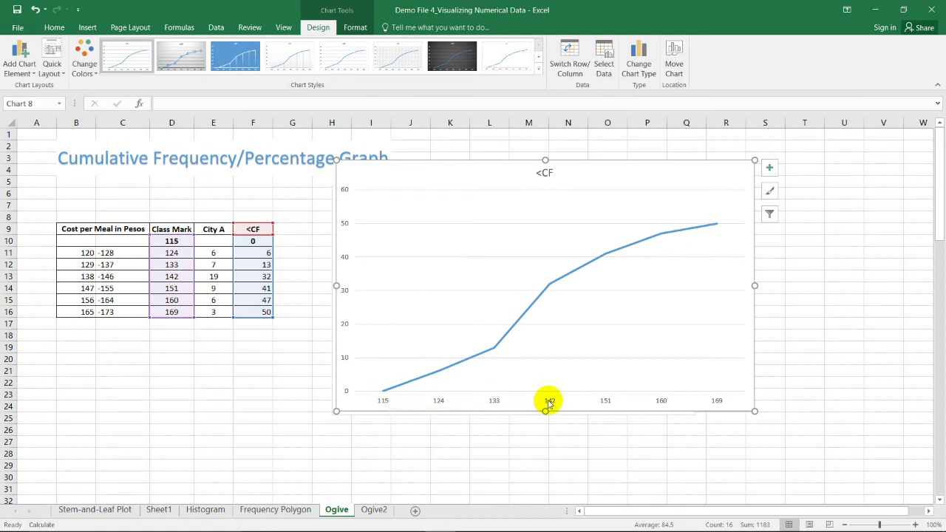
pyautogui.click(459, 66)
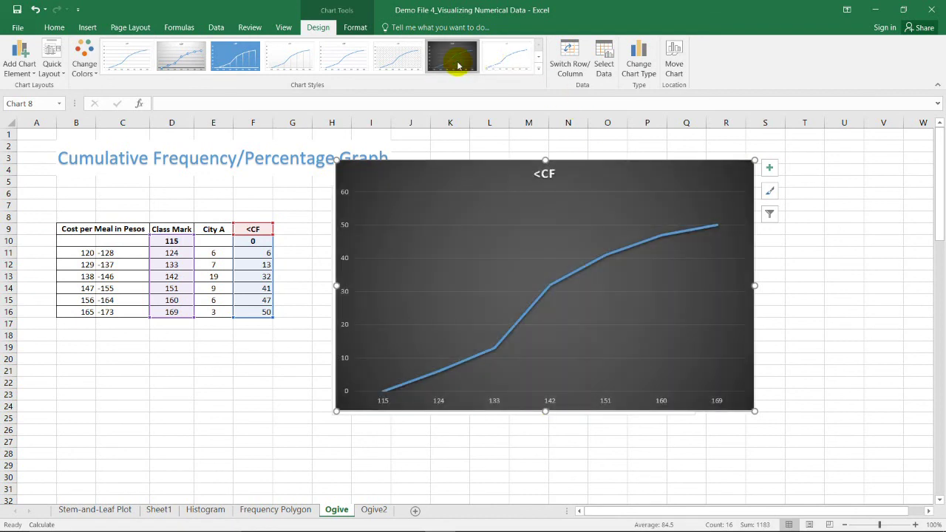
pyautogui.click(51, 63)
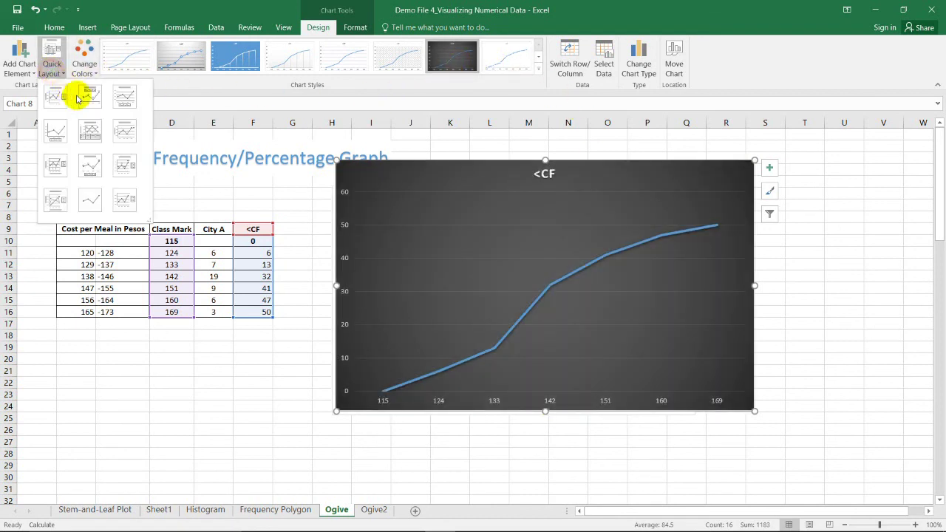
pyautogui.click(65, 206)
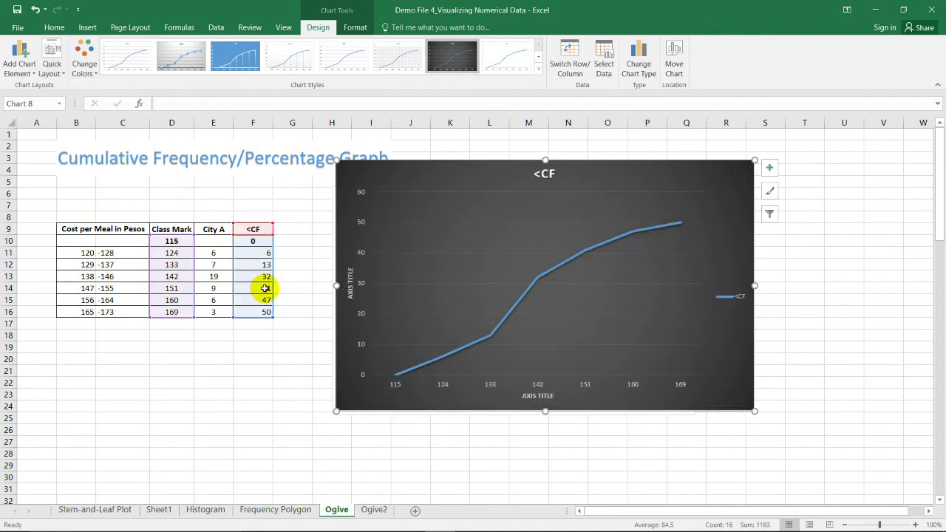
pyautogui.click(292, 346)
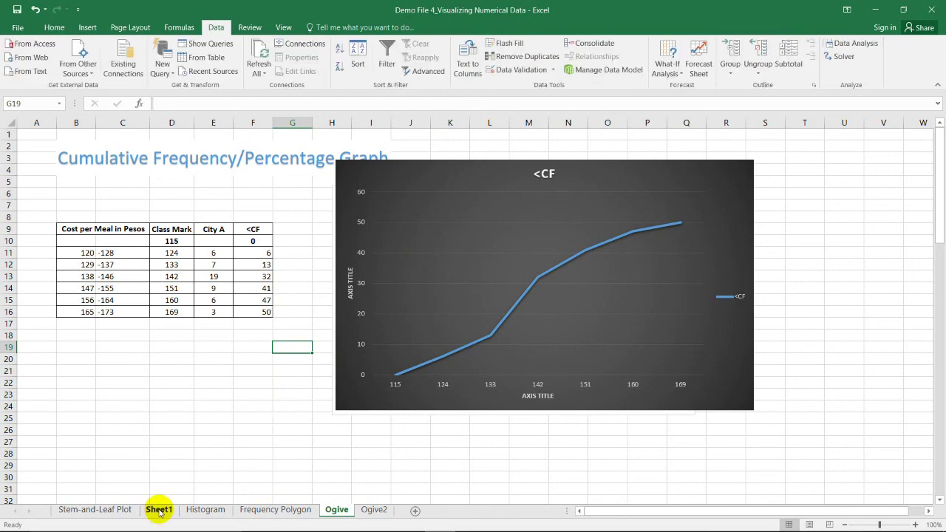
# - Show the Sheet1 worksheet with the Histogram, Frequency Polygon and Ogive topic overview
pyautogui.click(158, 510)
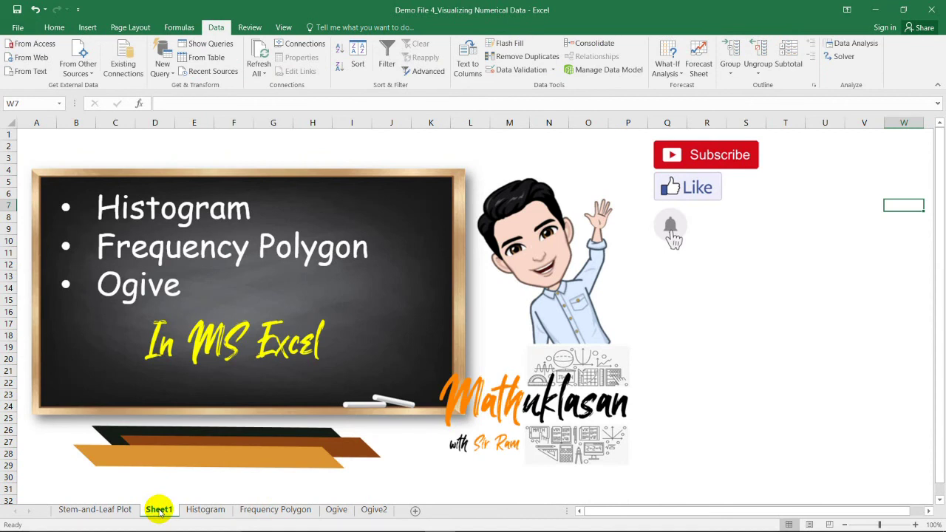